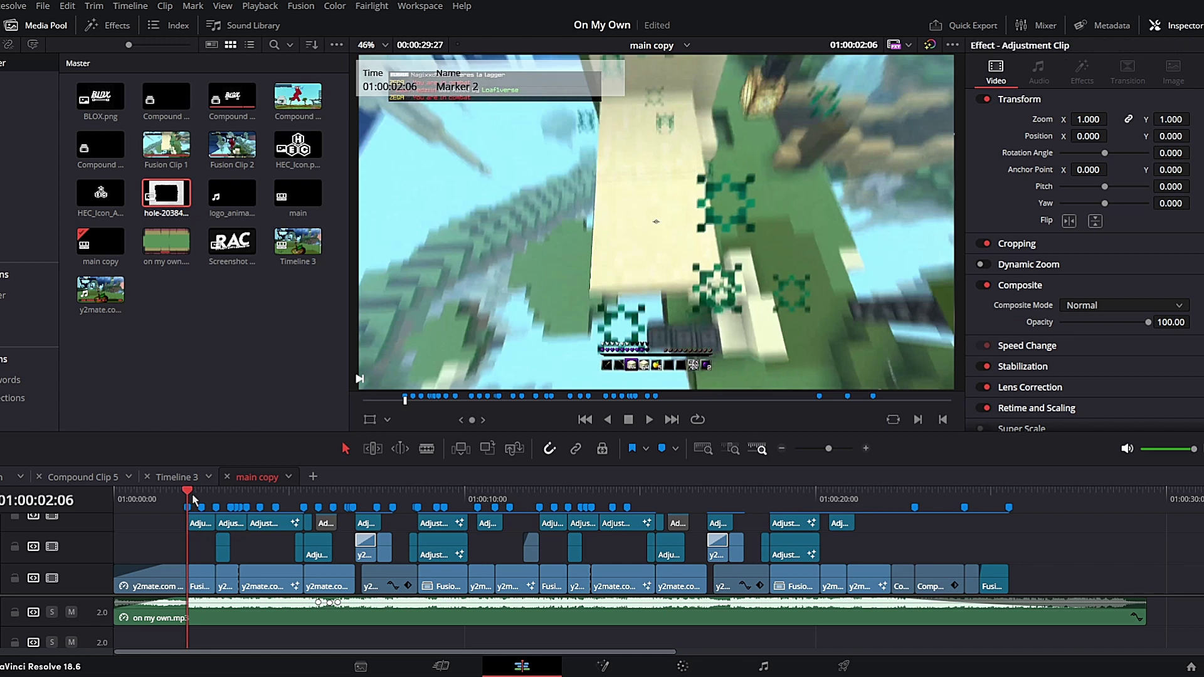
Play the transition after Marker 2 and the timeline's start, then return the playhead to 01:00:02:06.
key(space)
key(space)
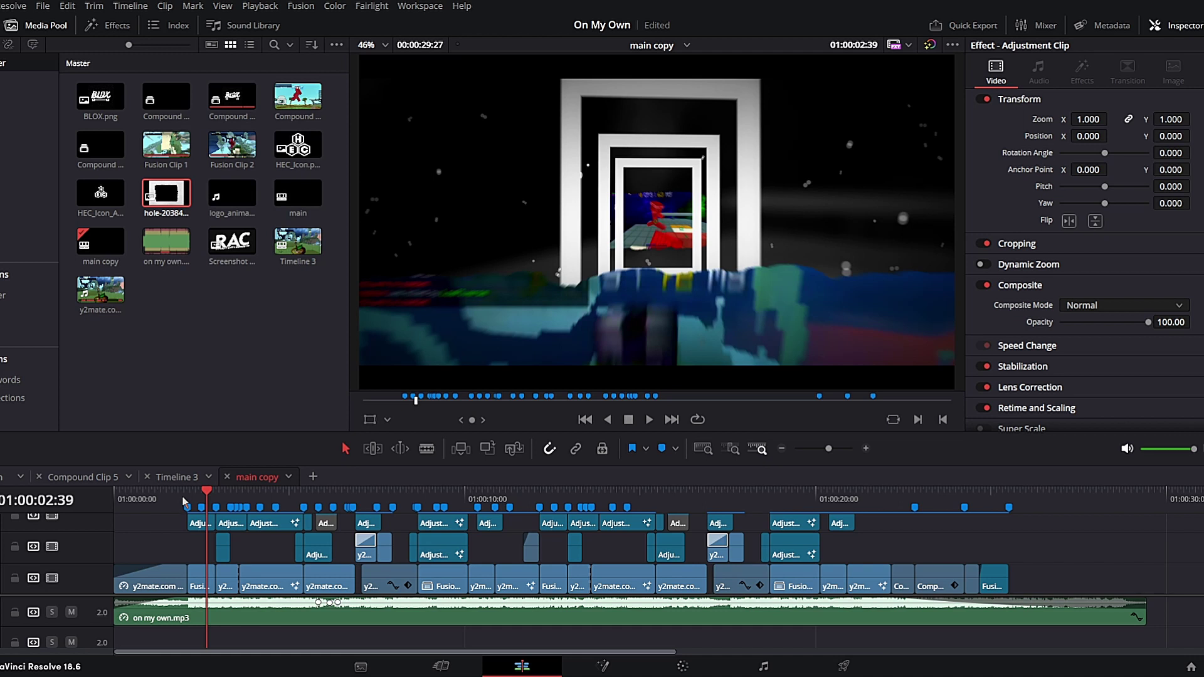
drag(186, 502, 115, 501)
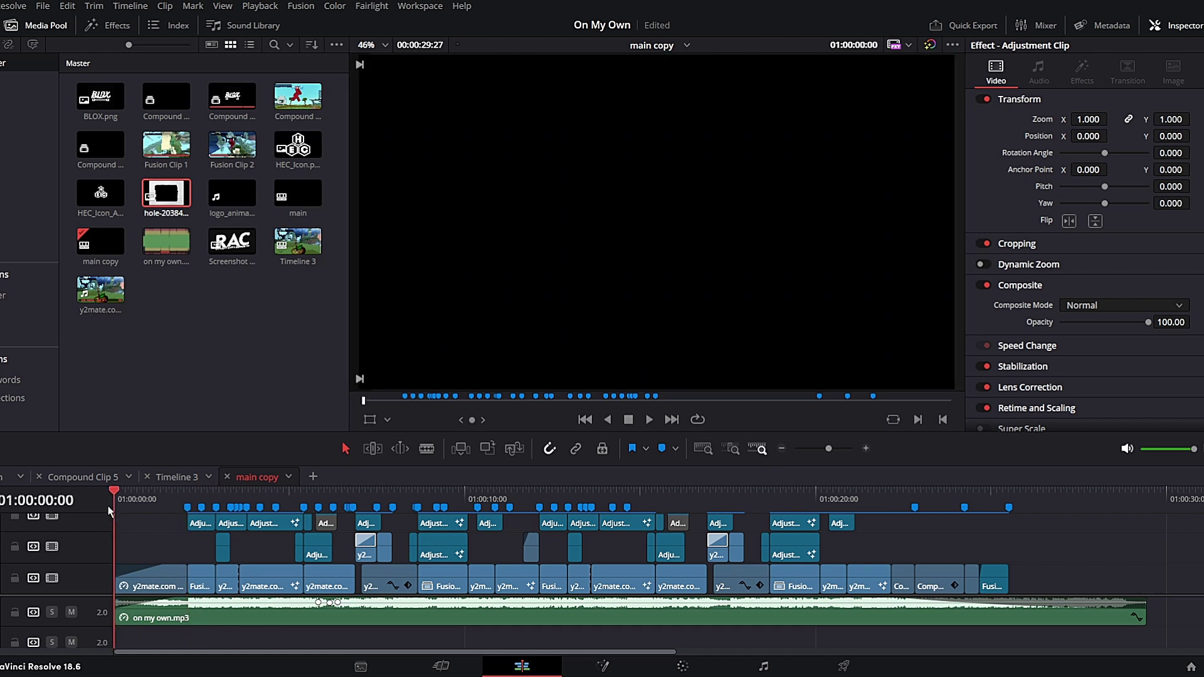
click(165, 558)
click(1077, 505)
drag(1059, 509, 187, 506)
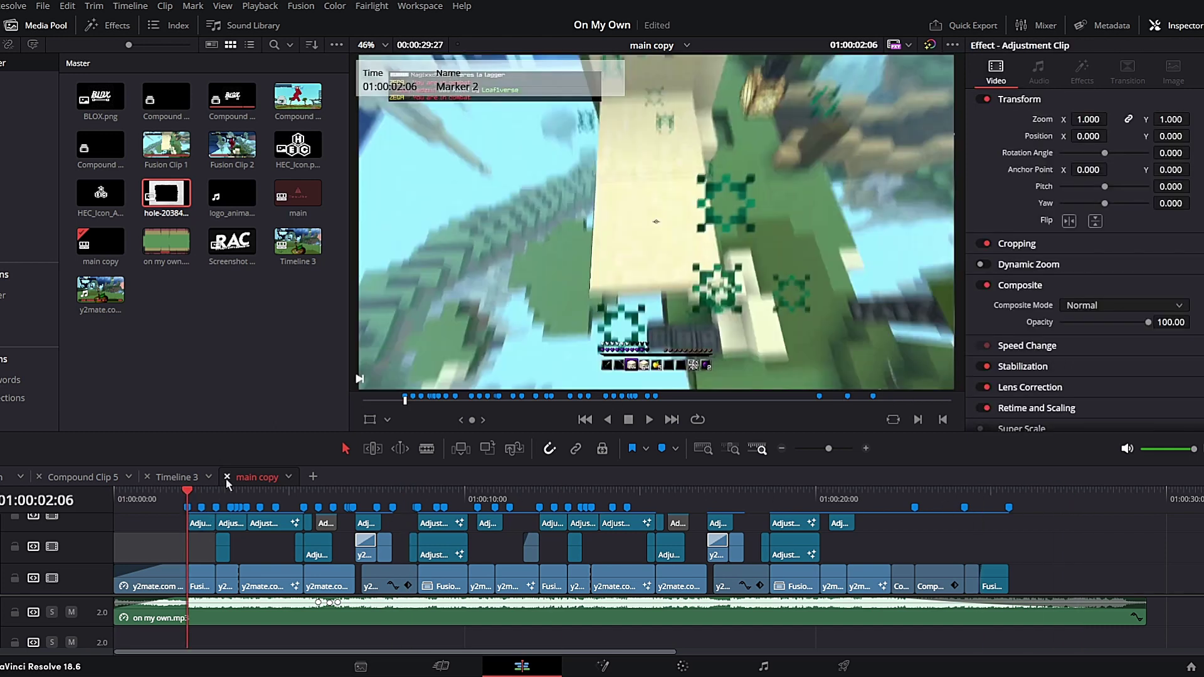
scroll(208, 588, up, 1)
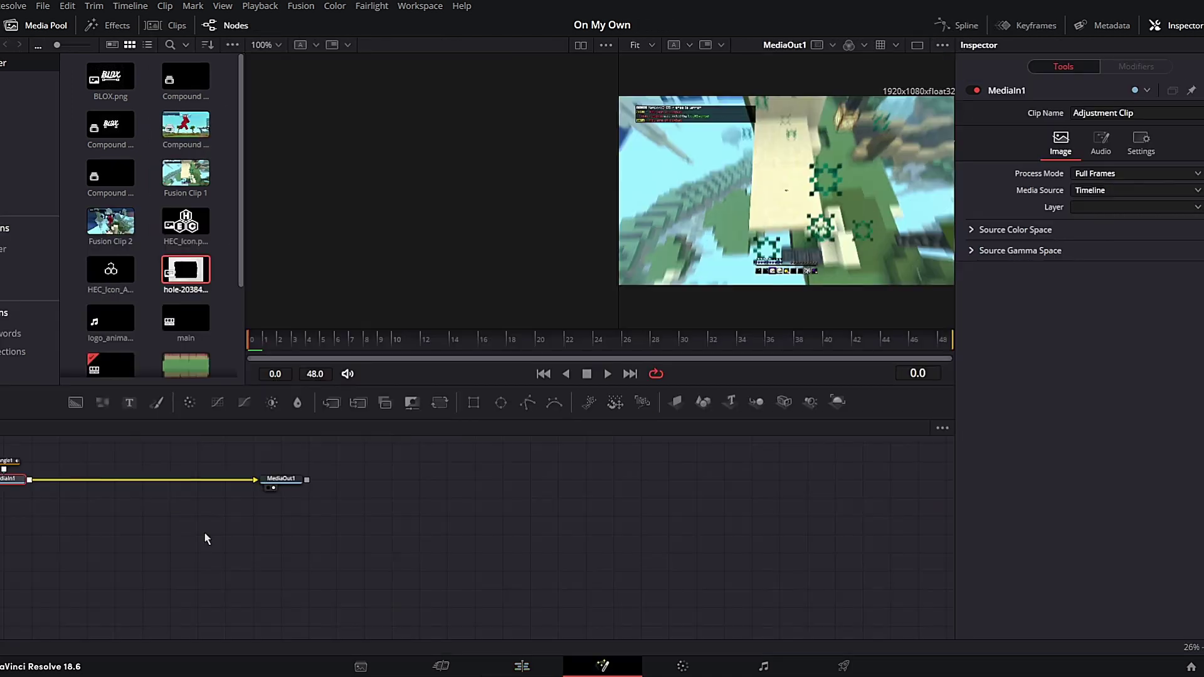
Inspect the adjustment clip's Rectangle1 mask in Fusion, play its animation, and return to the edit timeline.
key(shift+5)
click(5, 462)
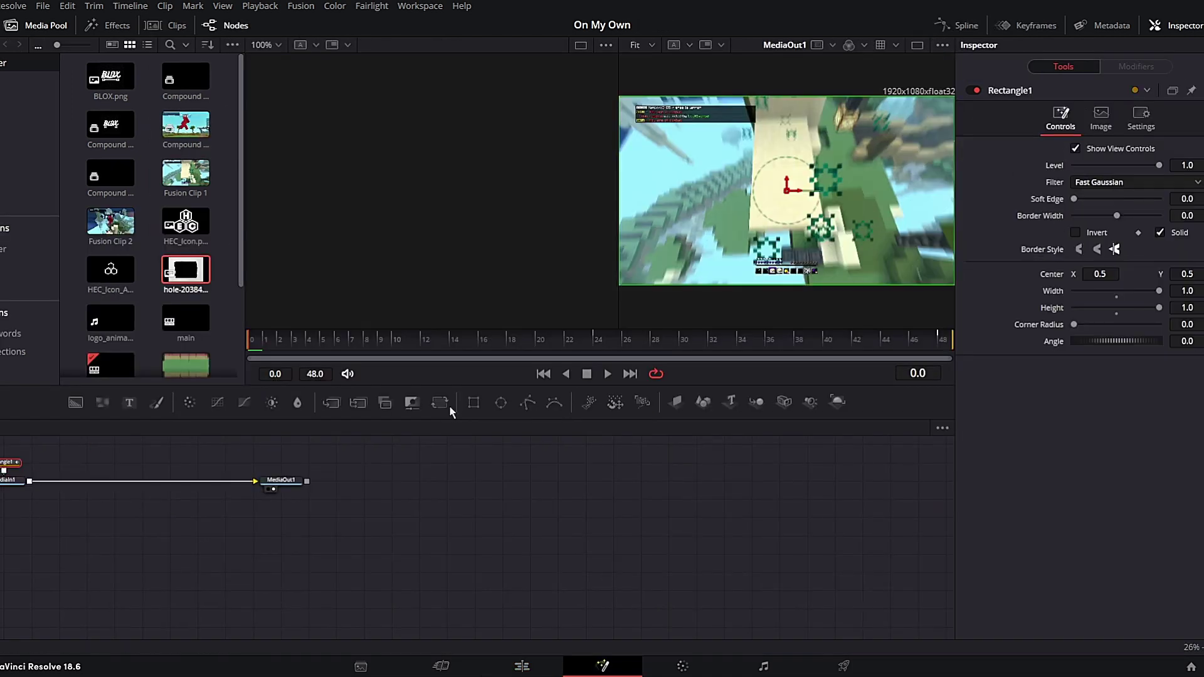
key(space)
click(542, 664)
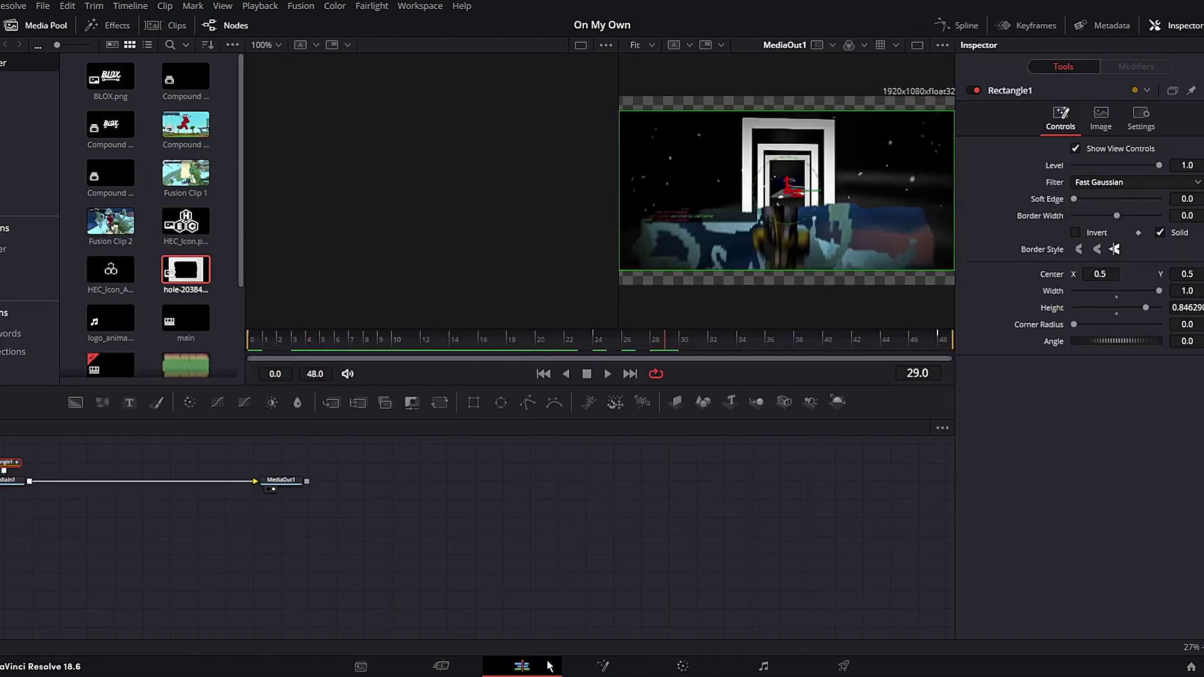
Open the composition of Fusion Clip 1, located under the playhead, and bring its node tree into view.
scroll(202, 586, up, 2)
click(210, 550)
scroll(269, 536, down, 2)
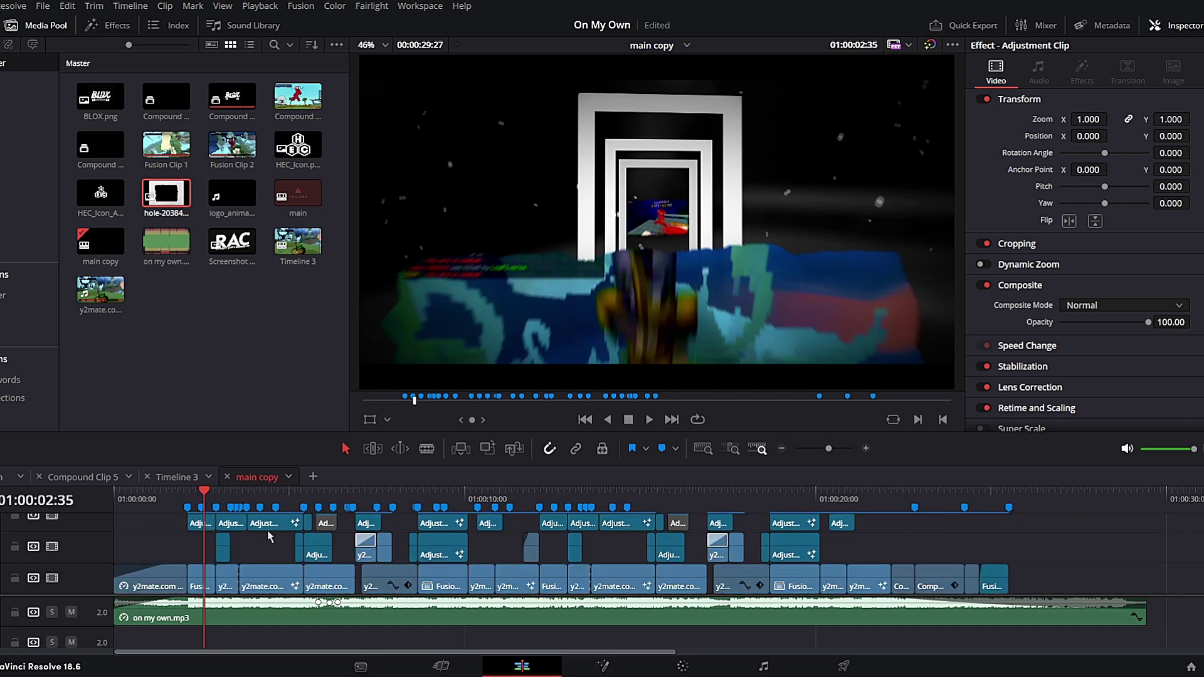
click(206, 582)
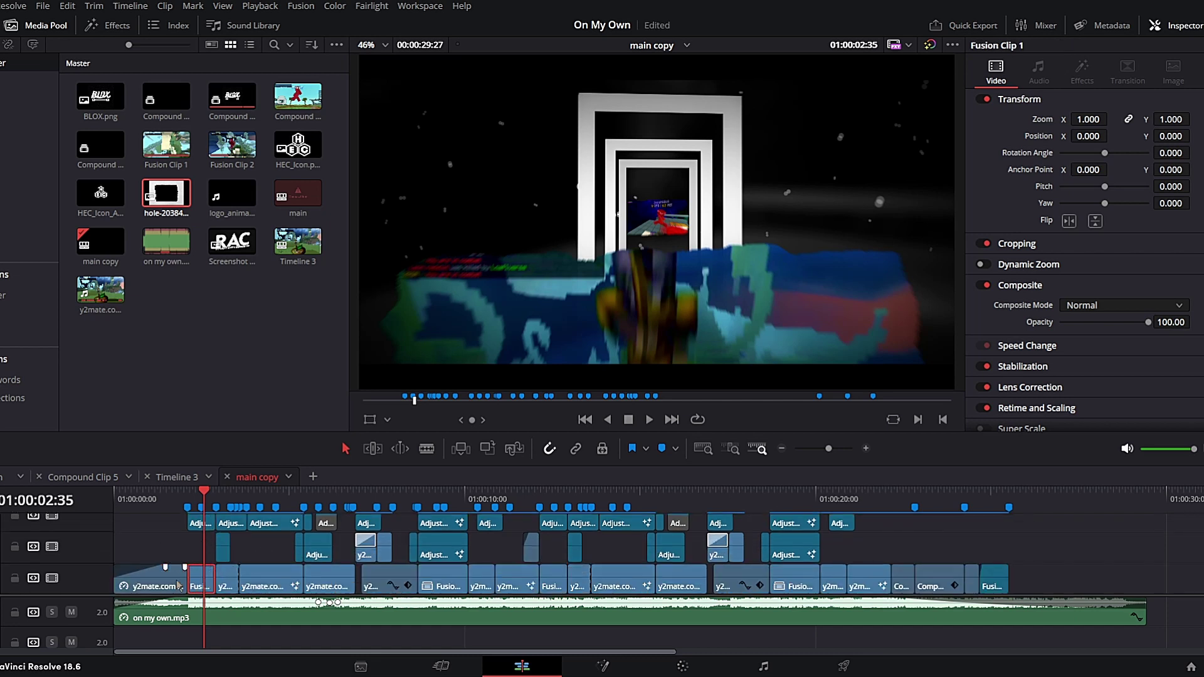
key(shift+5)
drag(257, 532, 586, 618)
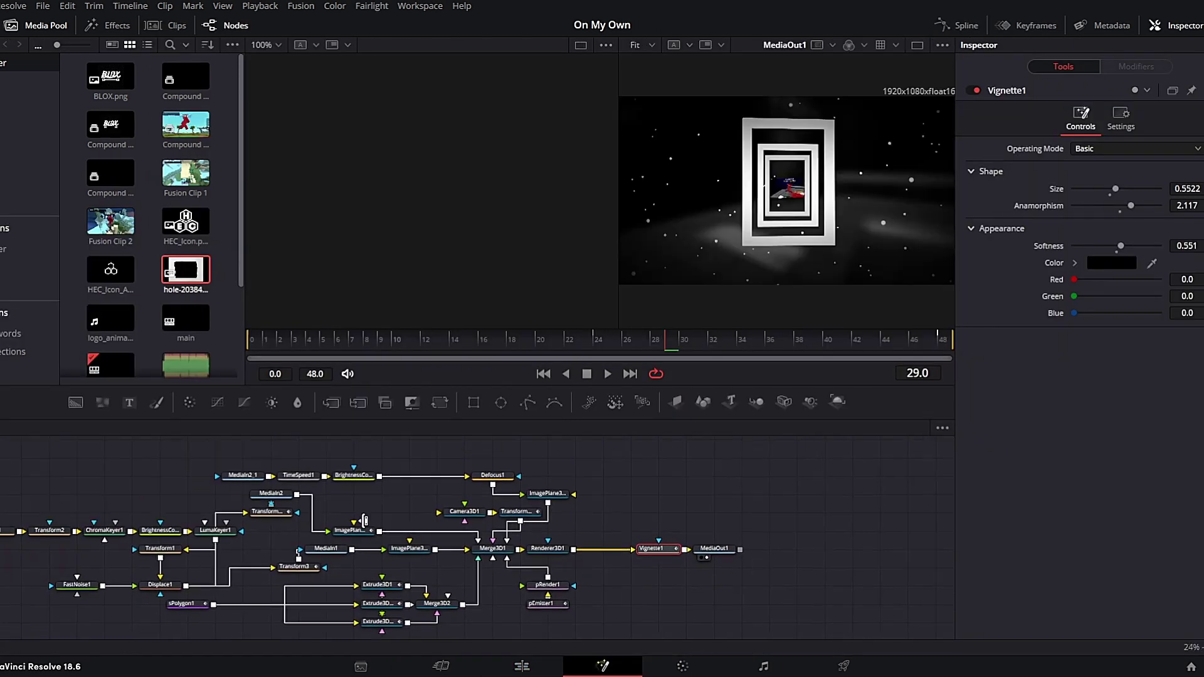
drag(365, 520, 392, 526)
drag(236, 486, 327, 486)
Preview the paper-hole image chain node by node: MediaIn3, Crop1, Transform2 and ChromaKeyer1.
click(144, 523)
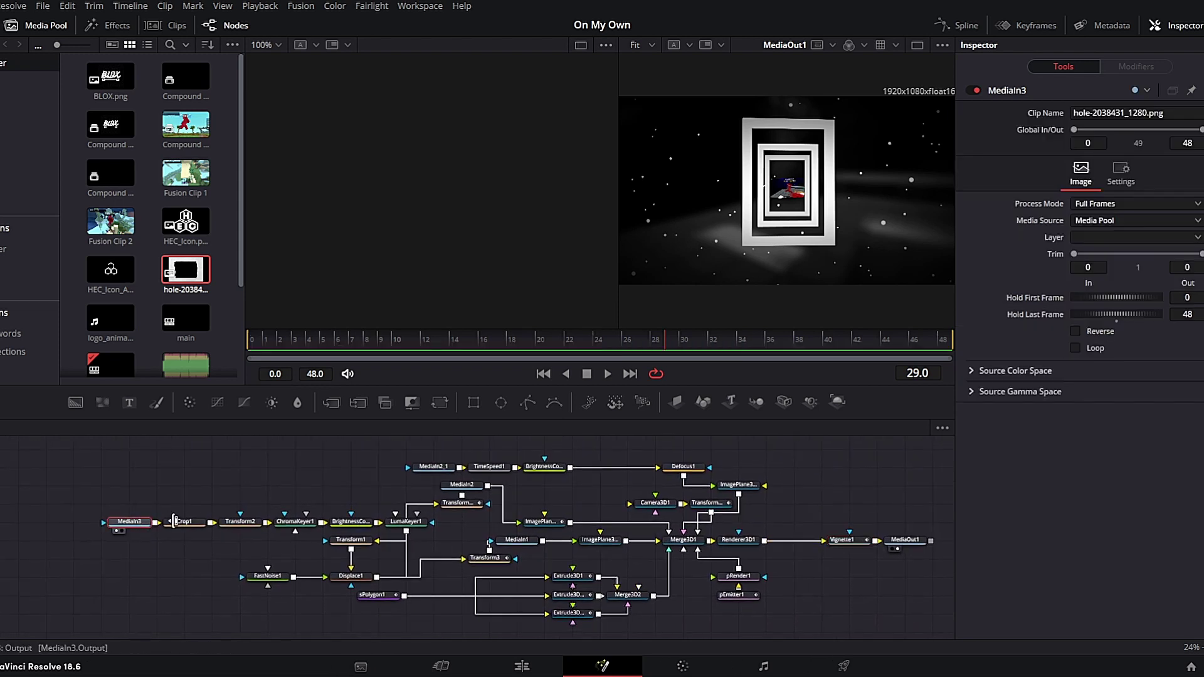
key(1)
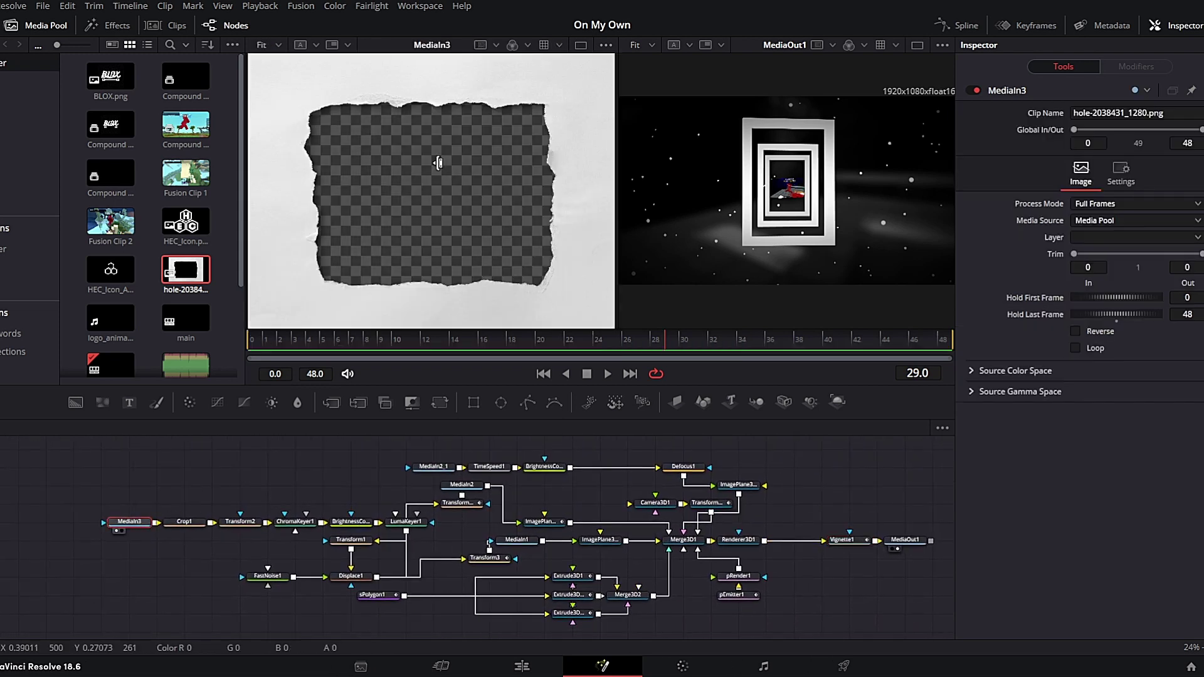
click(188, 521)
key(1)
click(240, 522)
key(1)
click(295, 522)
key(1)
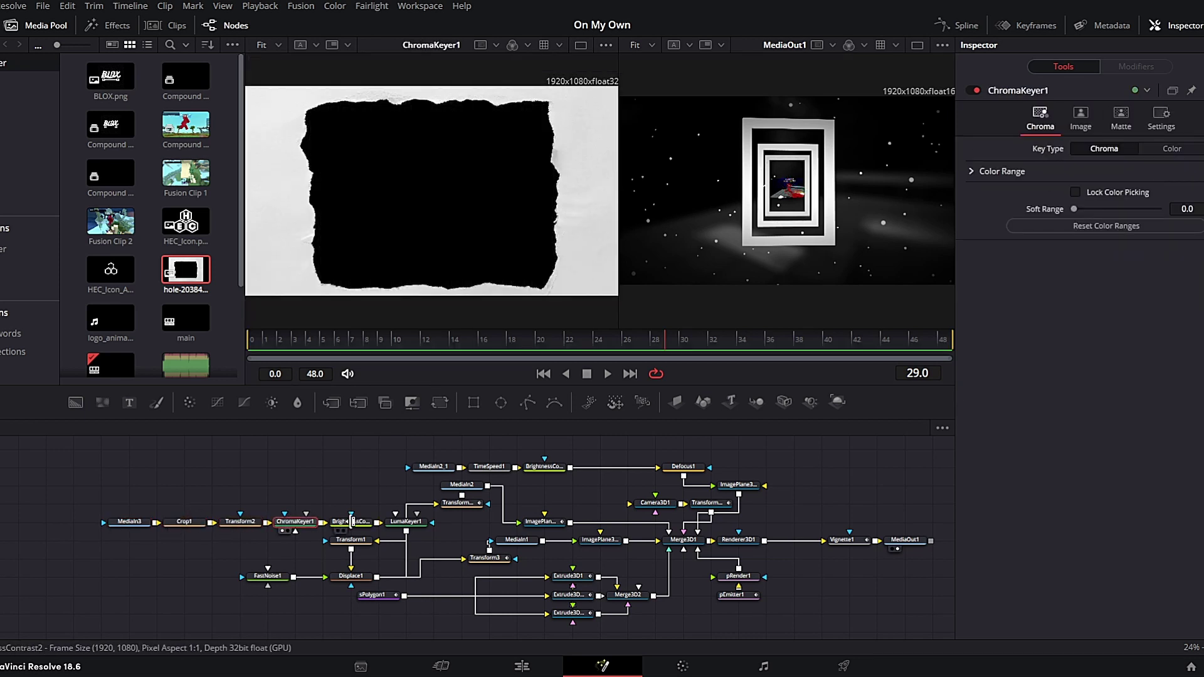
Preview the outputs of BrightnessContrast2, LumaKeyer1 and Transform1 to examine how the hole shape is isolated.
click(352, 522)
key(1)
click(397, 521)
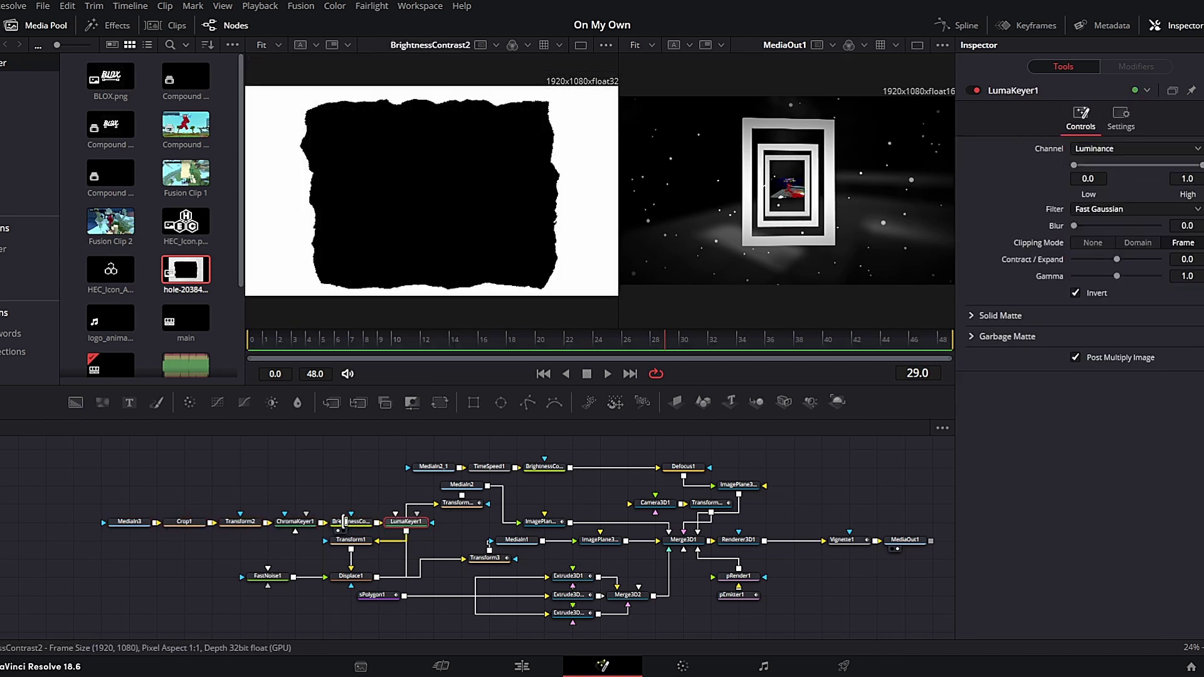
click(368, 520)
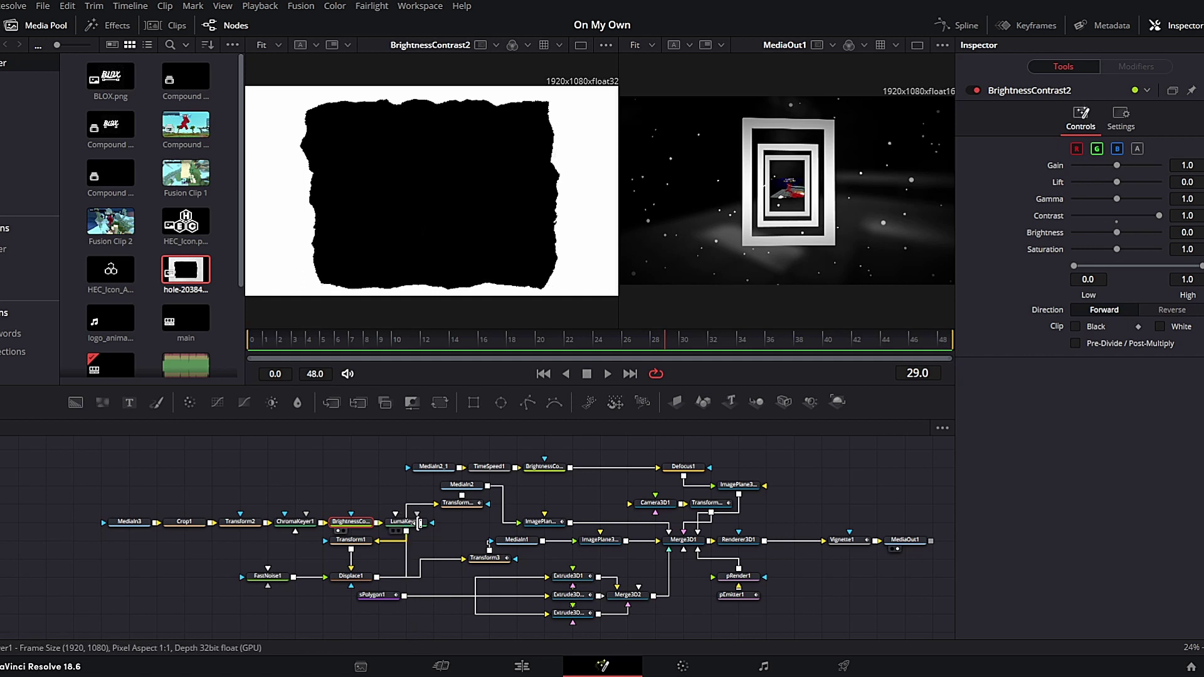
click(415, 523)
key(1)
click(366, 540)
key(1)
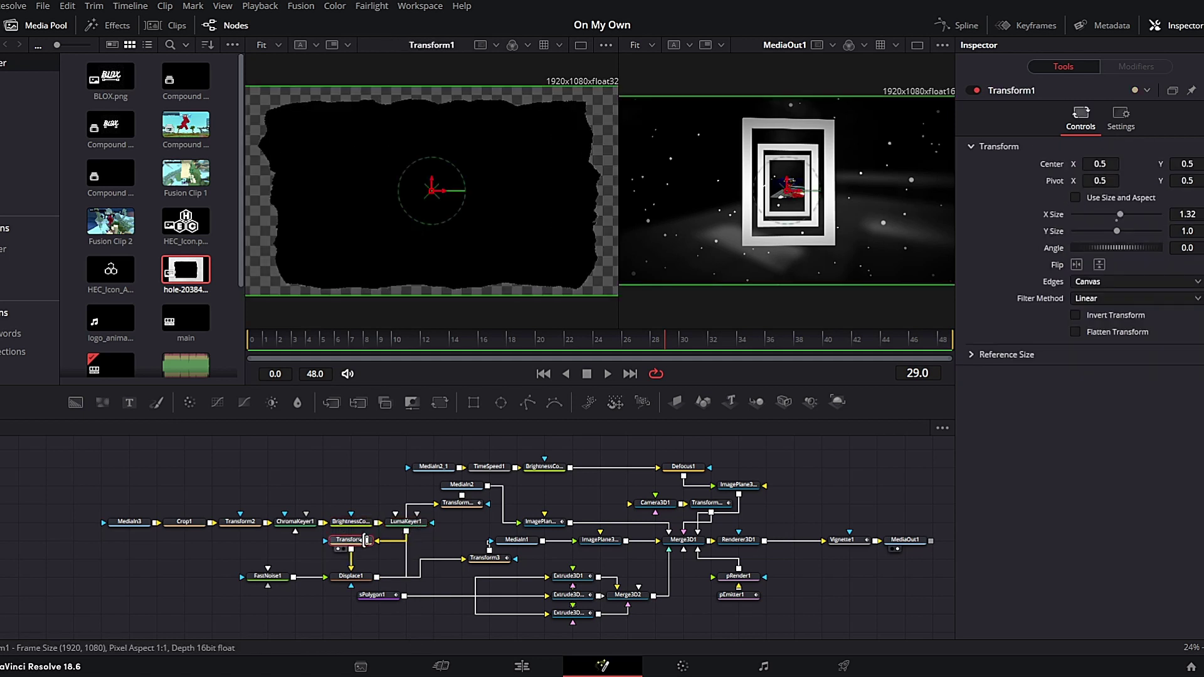
Preview FastNoise1 and compare the mask edges of Transform1 with those of Displace1.
click(357, 577)
click(267, 576)
key(1)
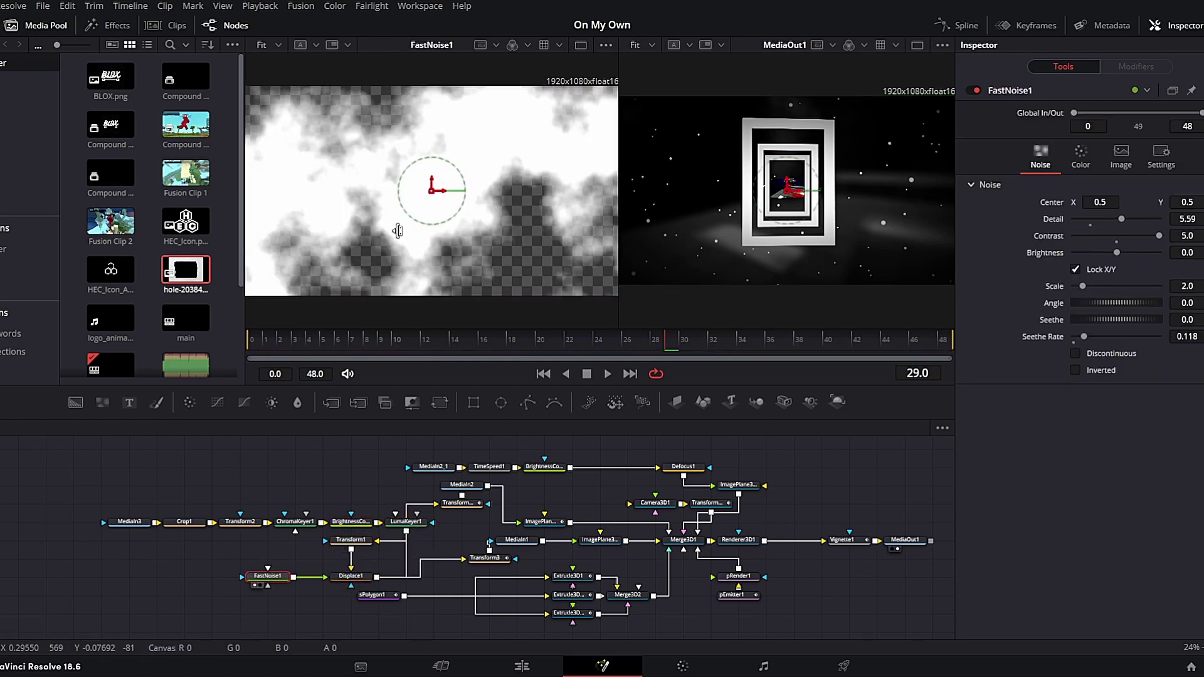
click(351, 576)
key(1)
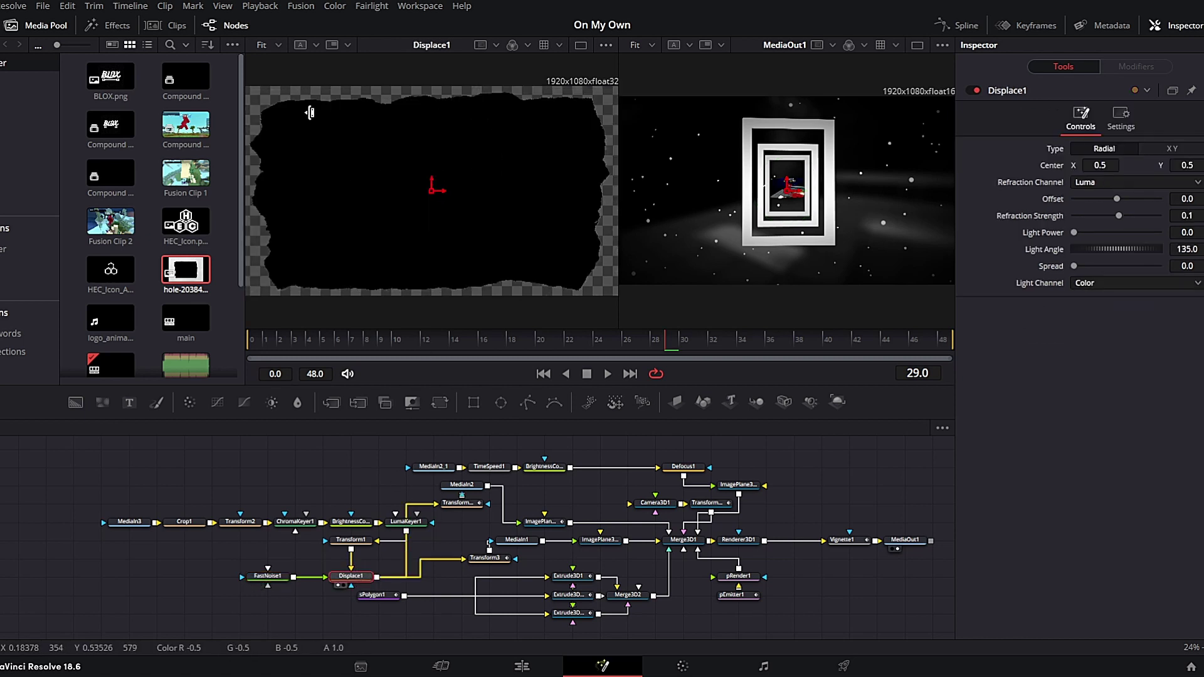
click(350, 539)
key(1)
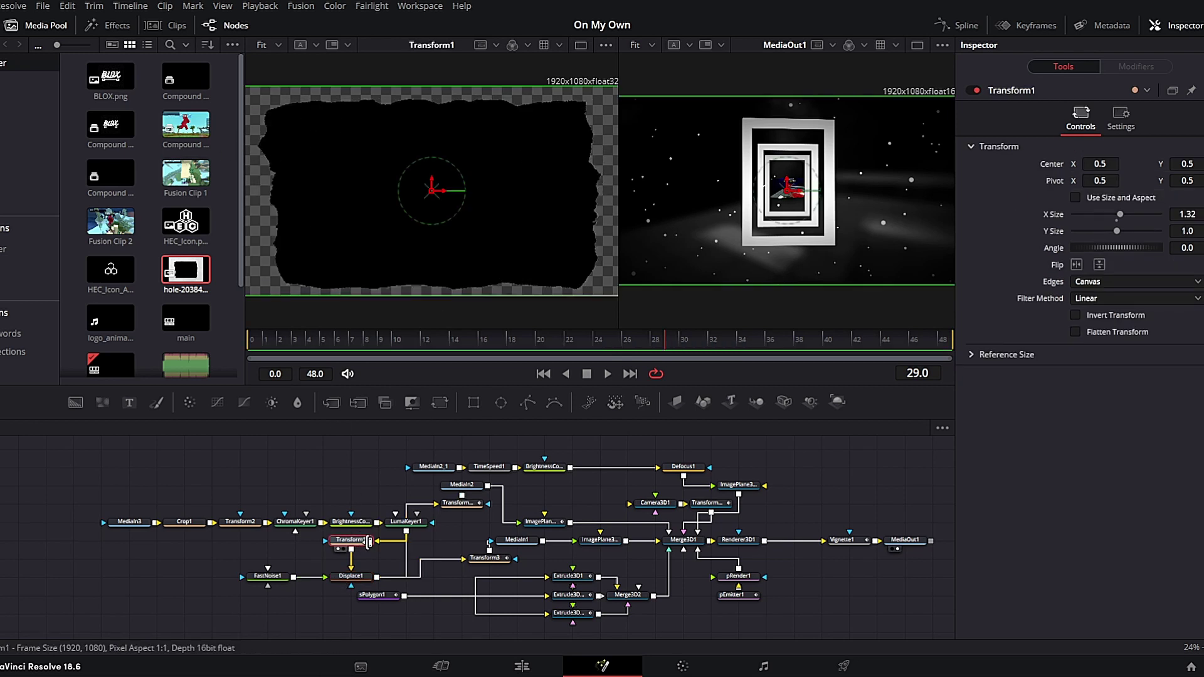
click(348, 575)
key(1)
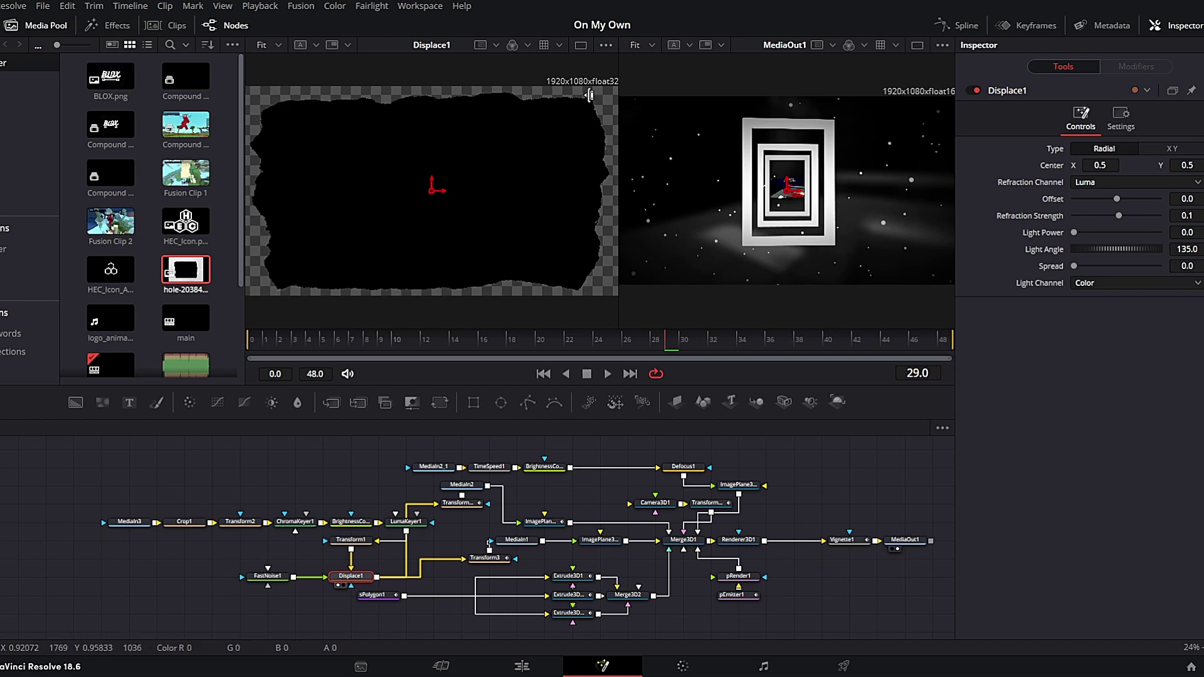
Preview the Transform3 mask and the MediaIn1 footage it is applied to.
click(489, 558)
key(1)
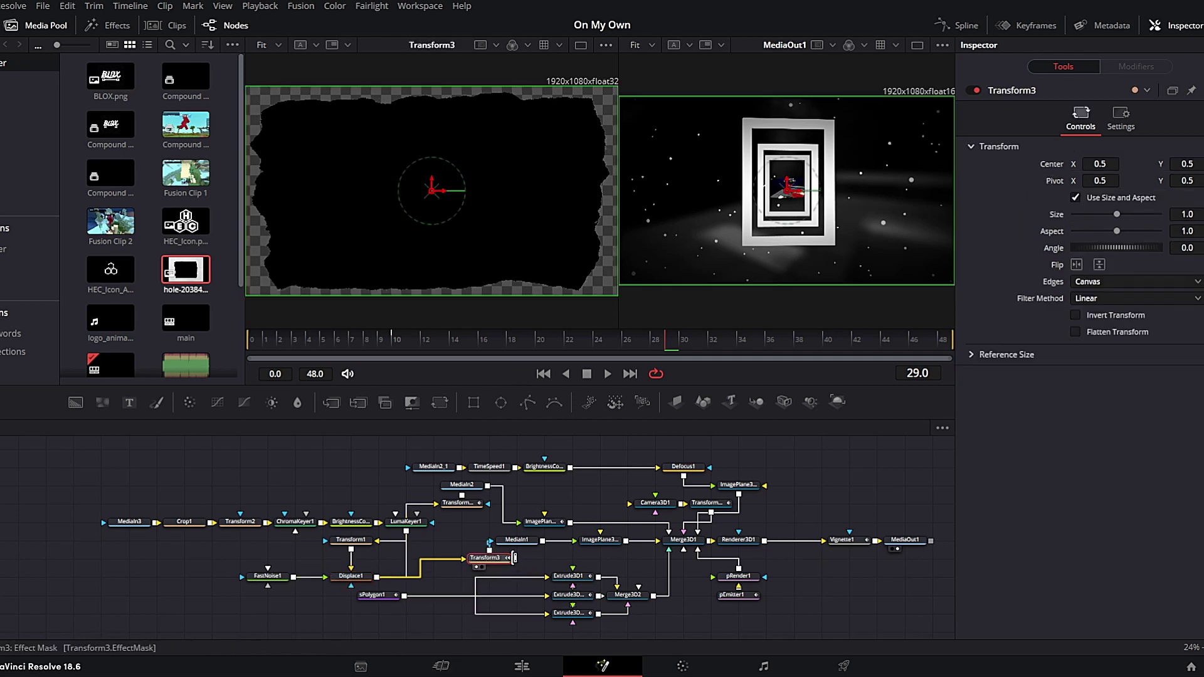
click(516, 539)
key(1)
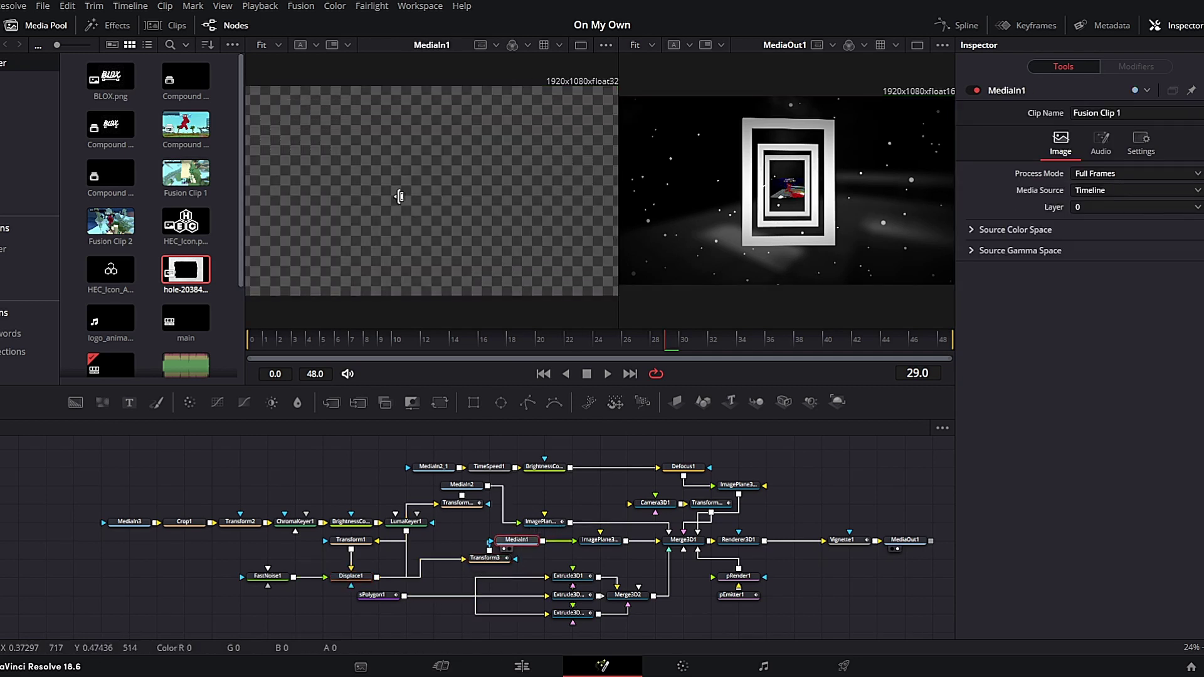
key(1)
Show Merge3D1 in the 3D viewer and examine the torn-edged footage plane at frame 3.
click(682, 539)
key(1)
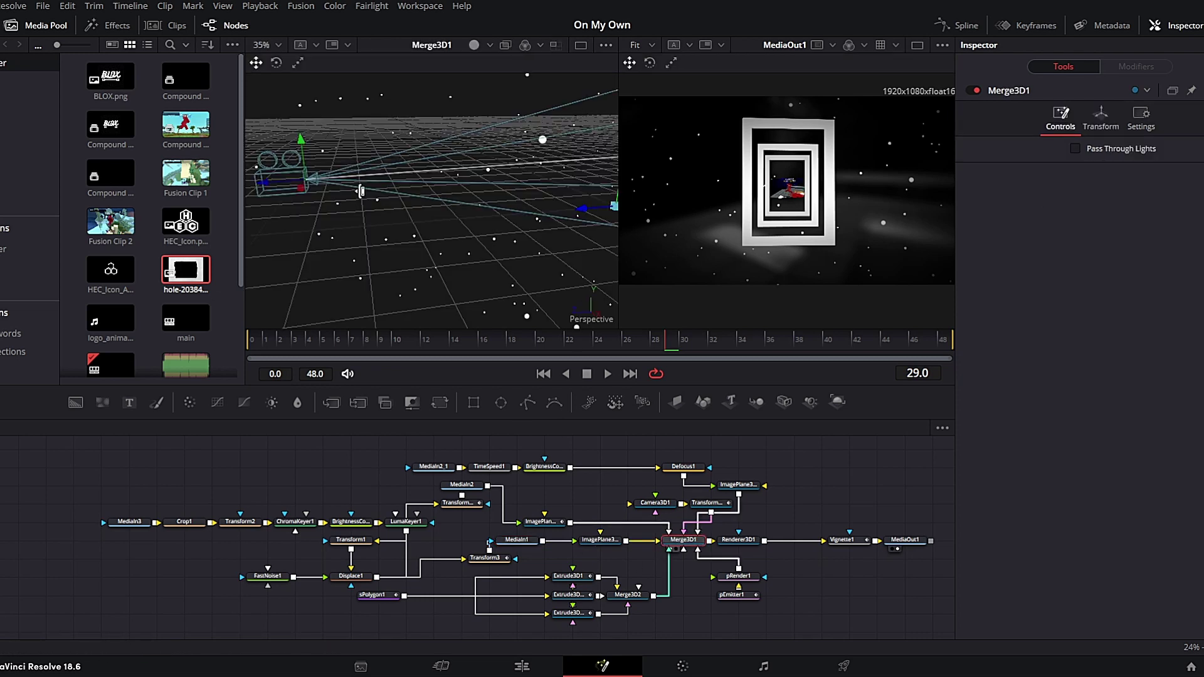
scroll(417, 207, up, 5)
drag(412, 222, 497, 203)
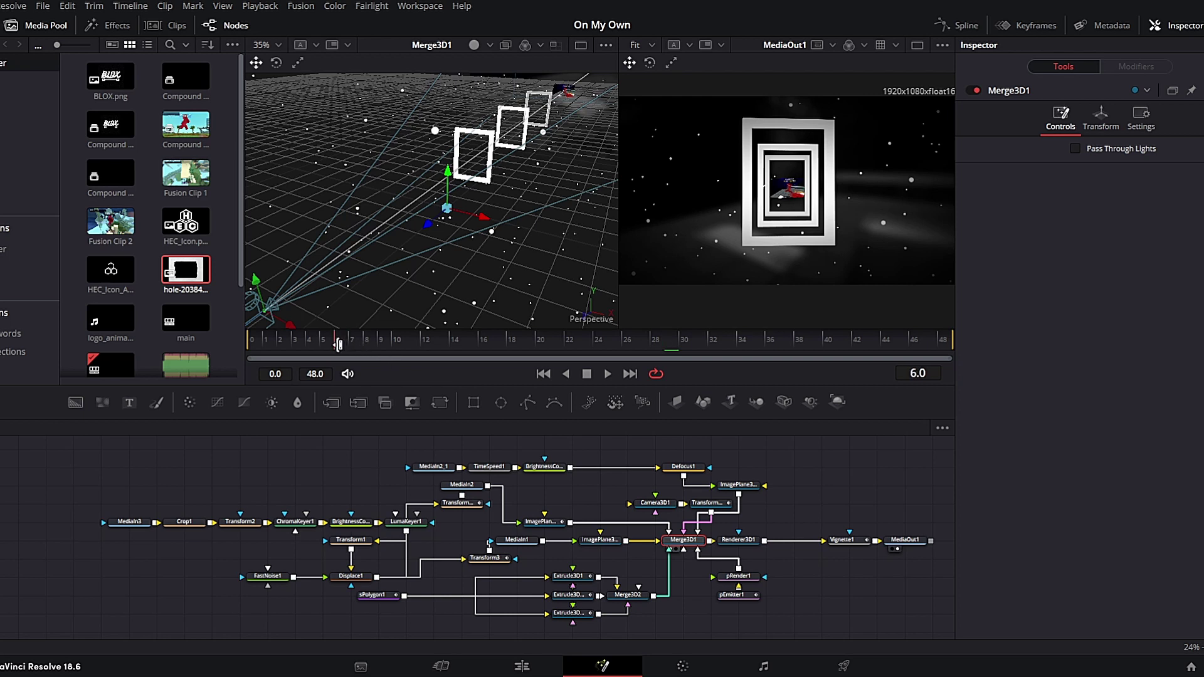
drag(338, 344, 303, 341)
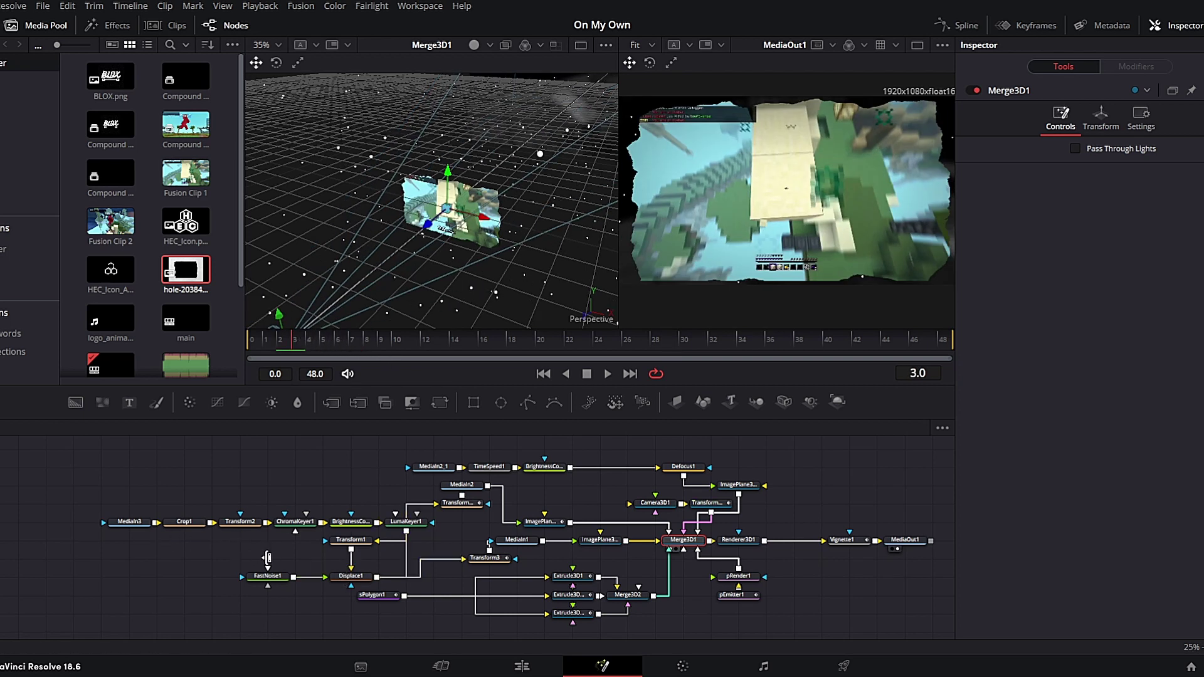
Rearrange the mask nodes, placing LumaKeyer1 above Transform1 and BrightnessContrast2 above ChromaKeyer1.
click(129, 521)
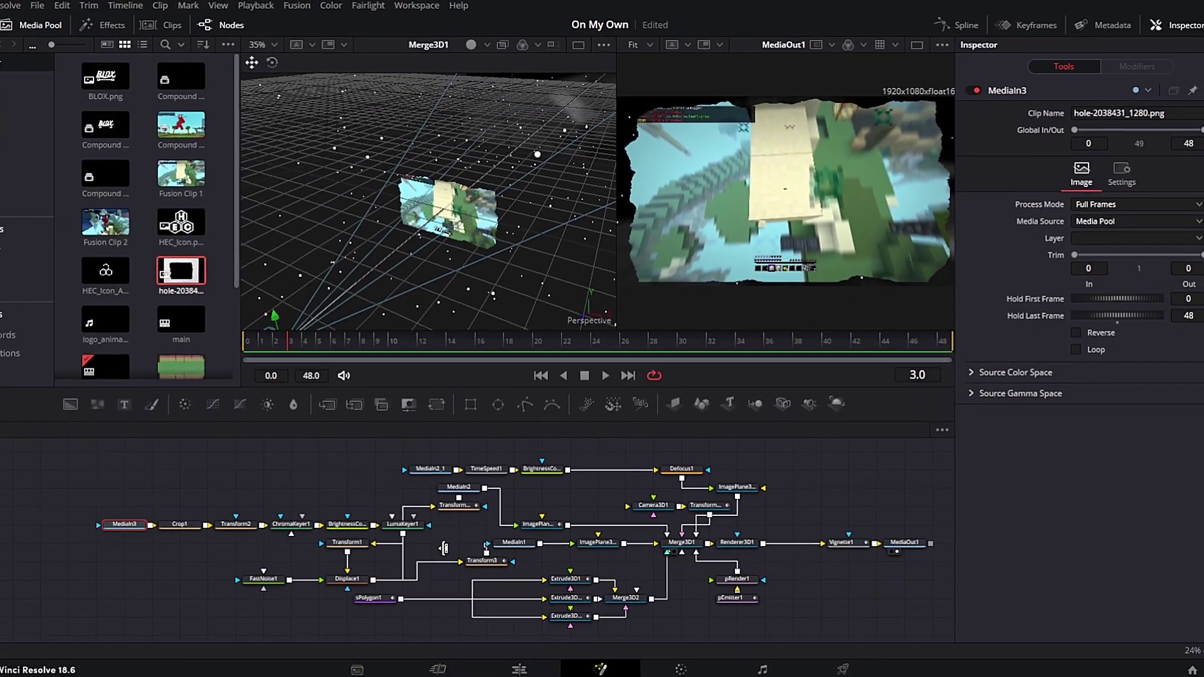
drag(406, 521, 351, 466)
drag(351, 521, 270, 485)
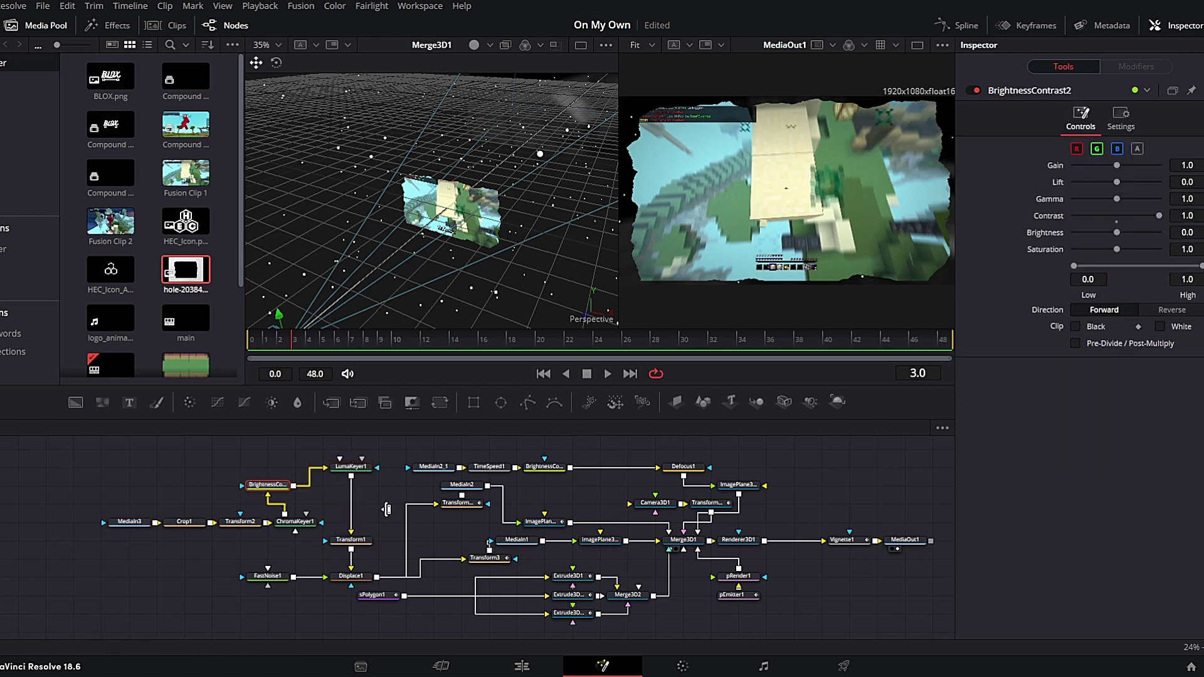
Select Displace1 and examine the far footage plane behind the frames up close in the 3D scene.
click(363, 574)
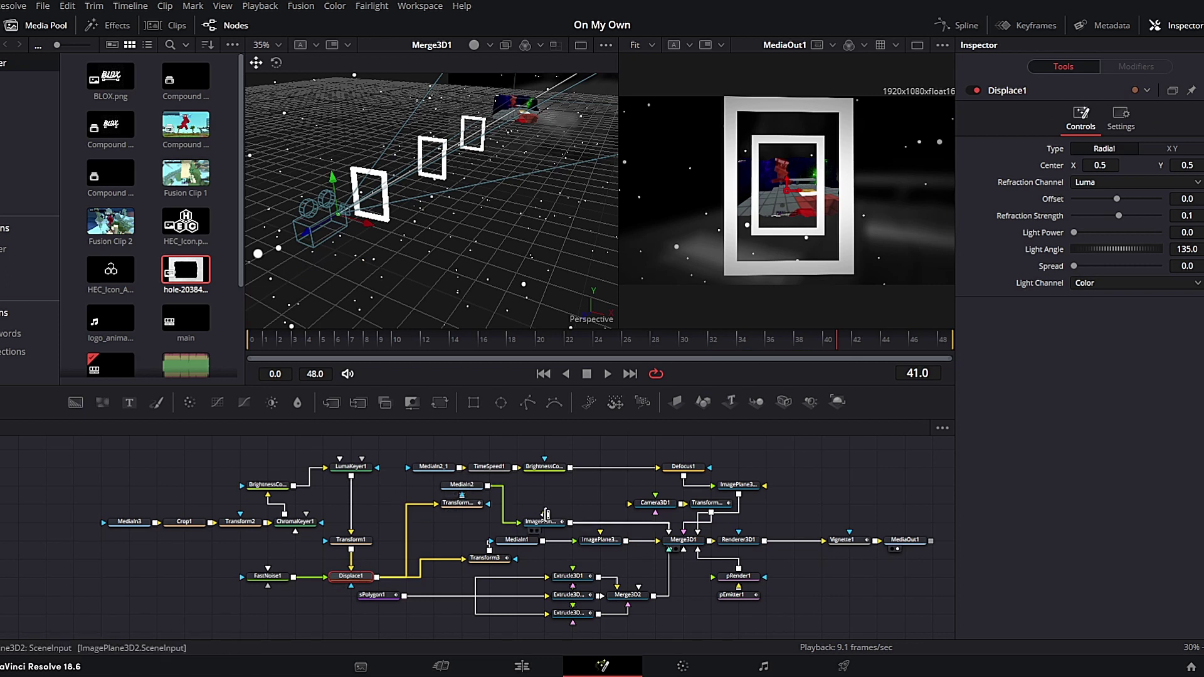
scroll(536, 144, up, 2)
drag(538, 126, 466, 191)
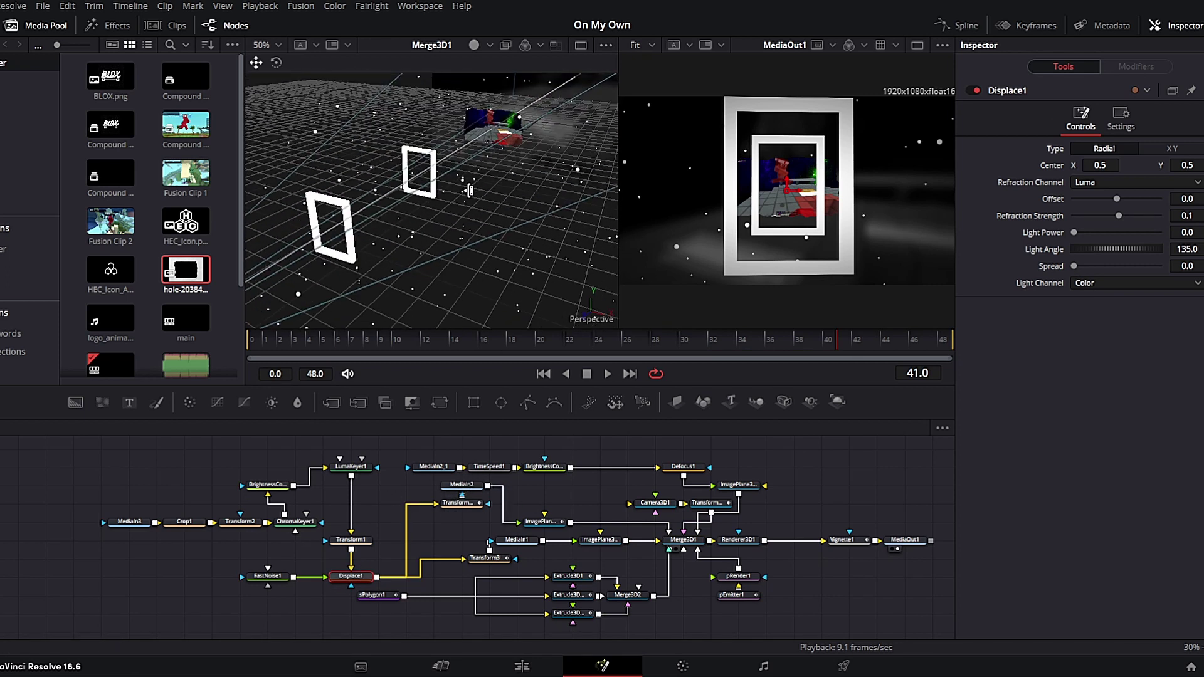
scroll(498, 146, up, 3)
drag(514, 128, 469, 200)
scroll(411, 196, up, 4)
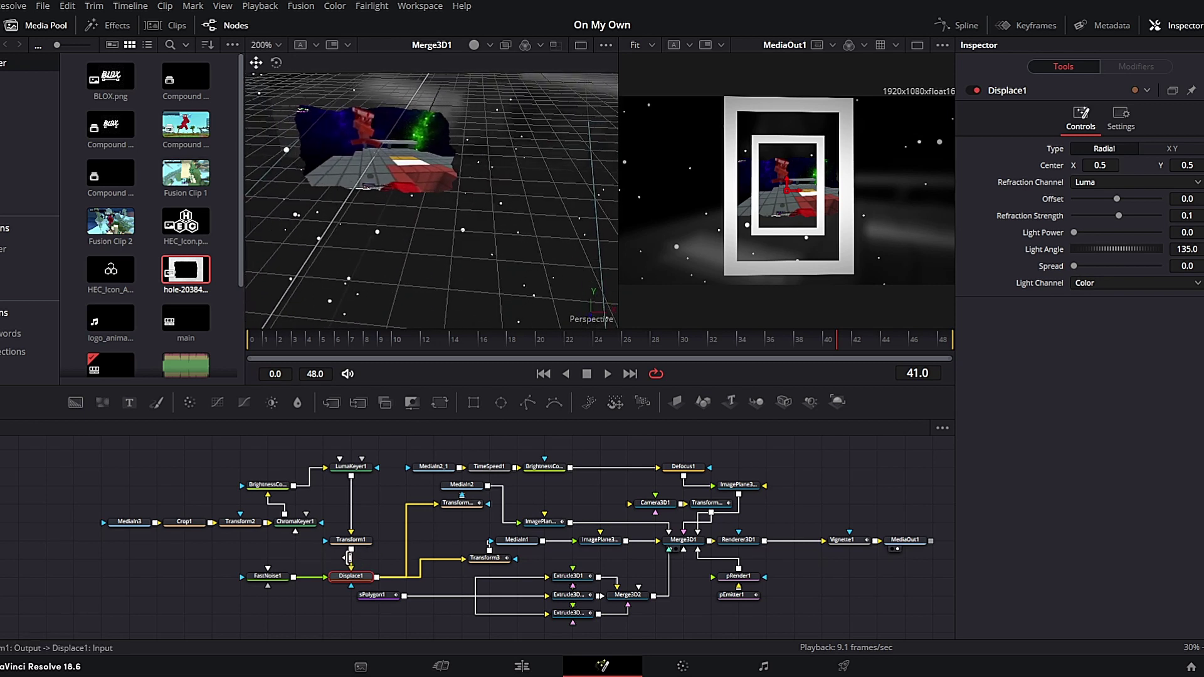
Compare the flipped mask of Transform3_1 with the mask of Transform3 in the viewer.
click(458, 503)
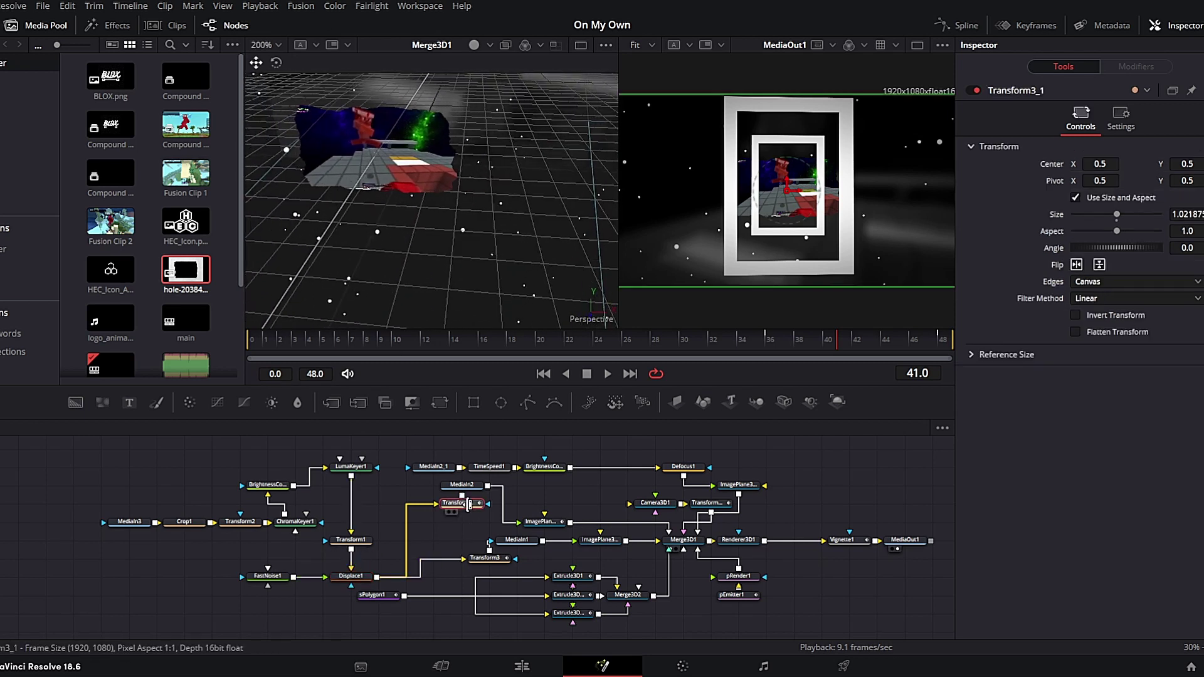
key(1)
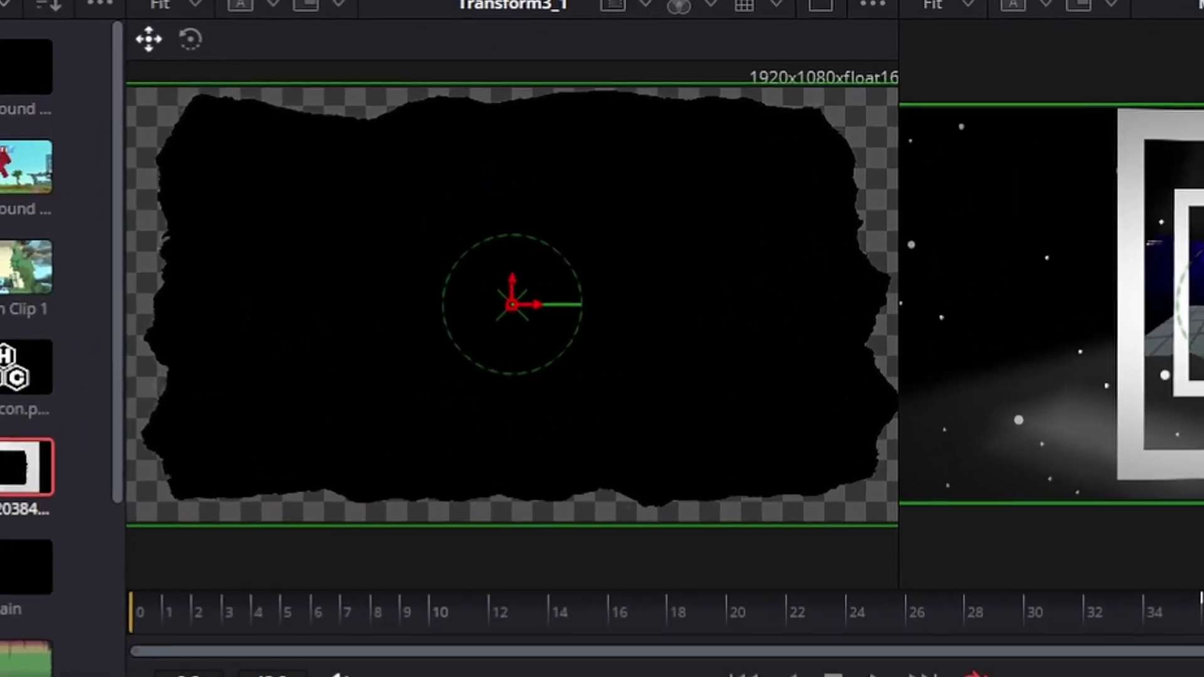
click(501, 619)
key(1)
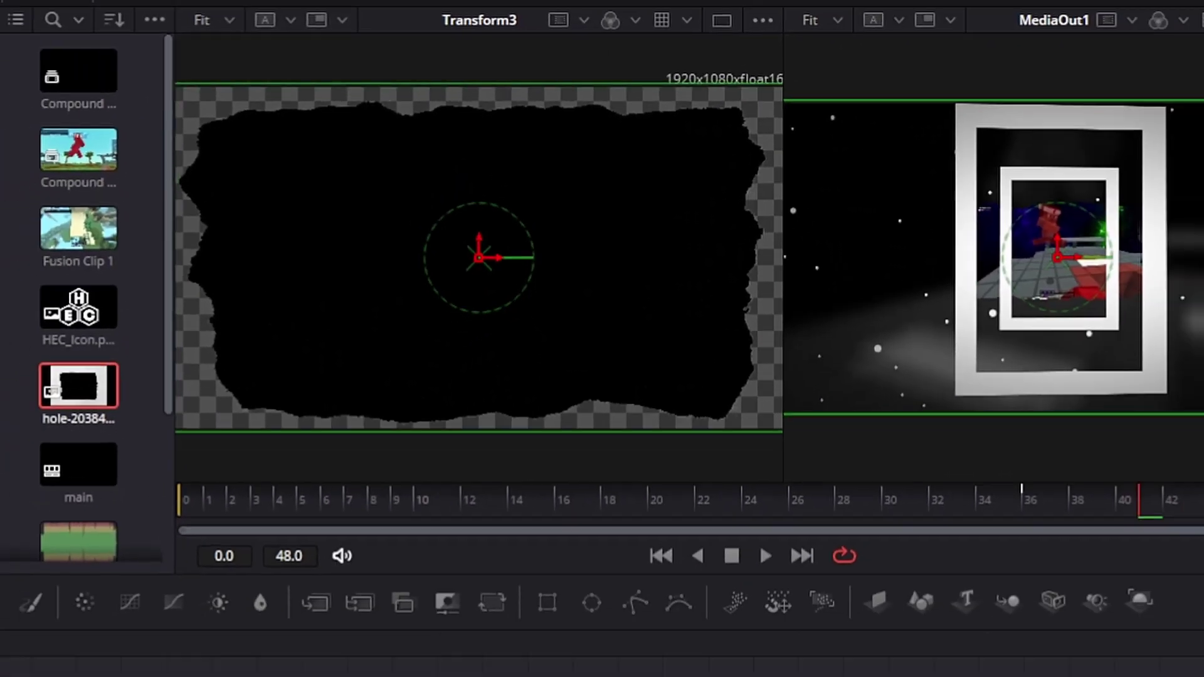
click(476, 531)
key(1)
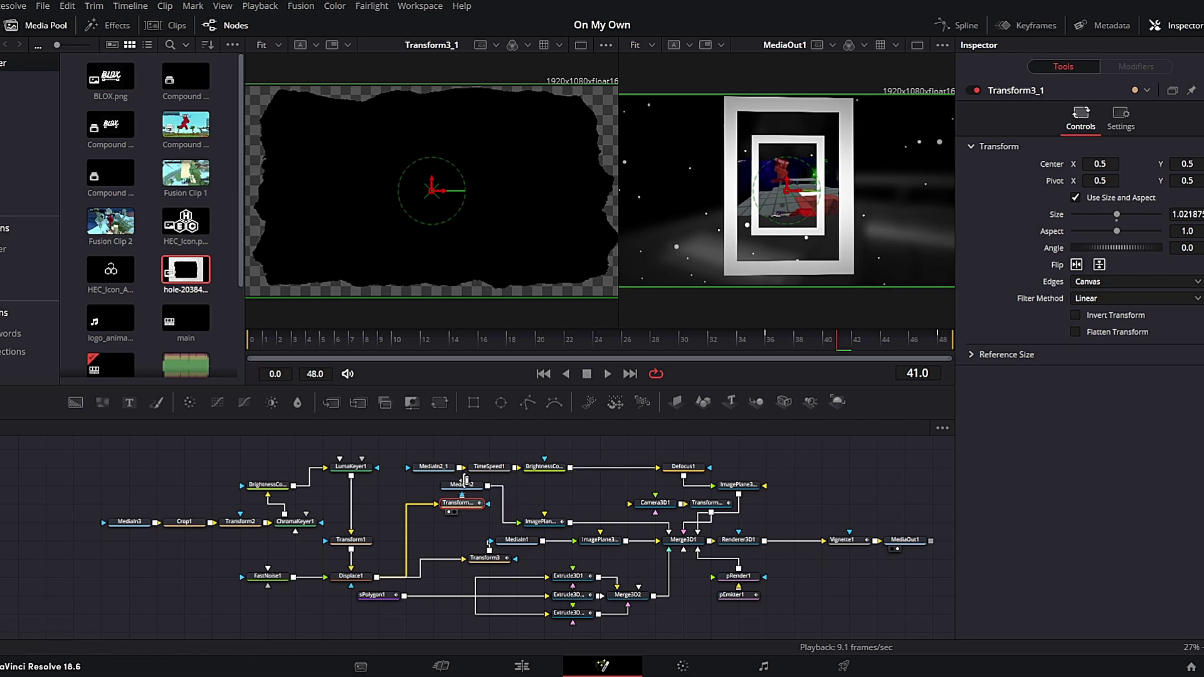
Bring Merge3D1 back into the 3D viewer and examine the whole scene with its camera and frames.
click(683, 539)
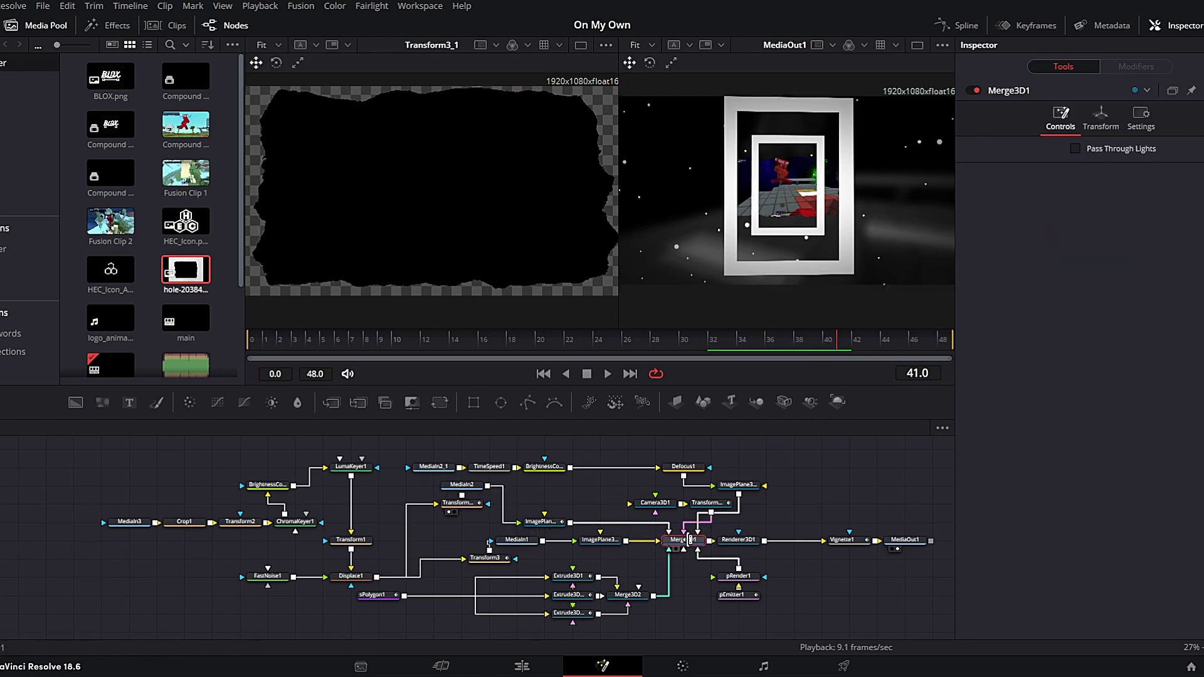
key(1)
drag(444, 204, 473, 201)
scroll(475, 215, down, 3)
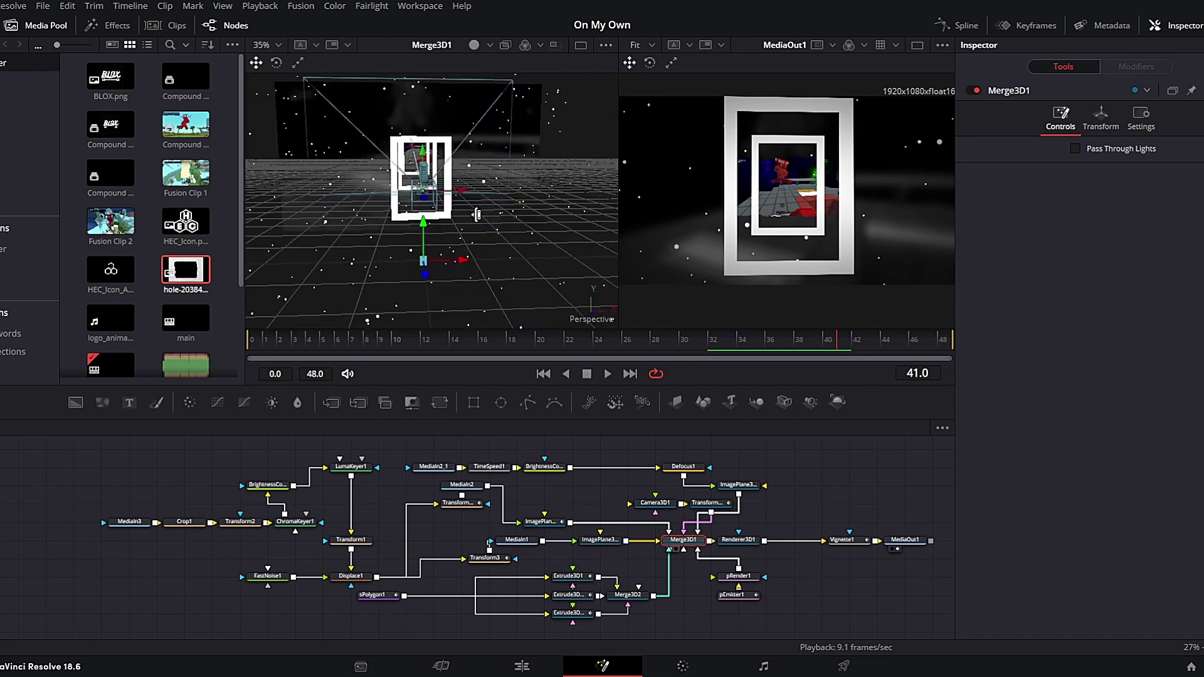
View the sPolygon1 frame outline and examine its extruded version, Extrude3D1, from an angle and up close.
click(379, 595)
key(1)
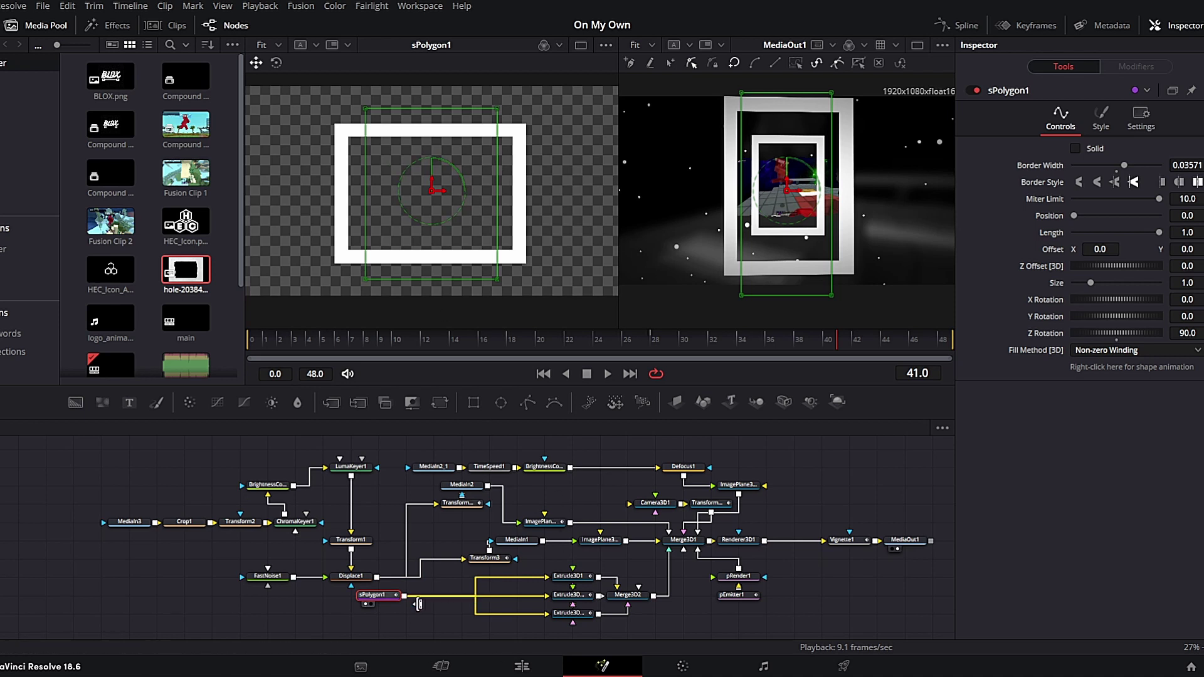
click(584, 576)
key(1)
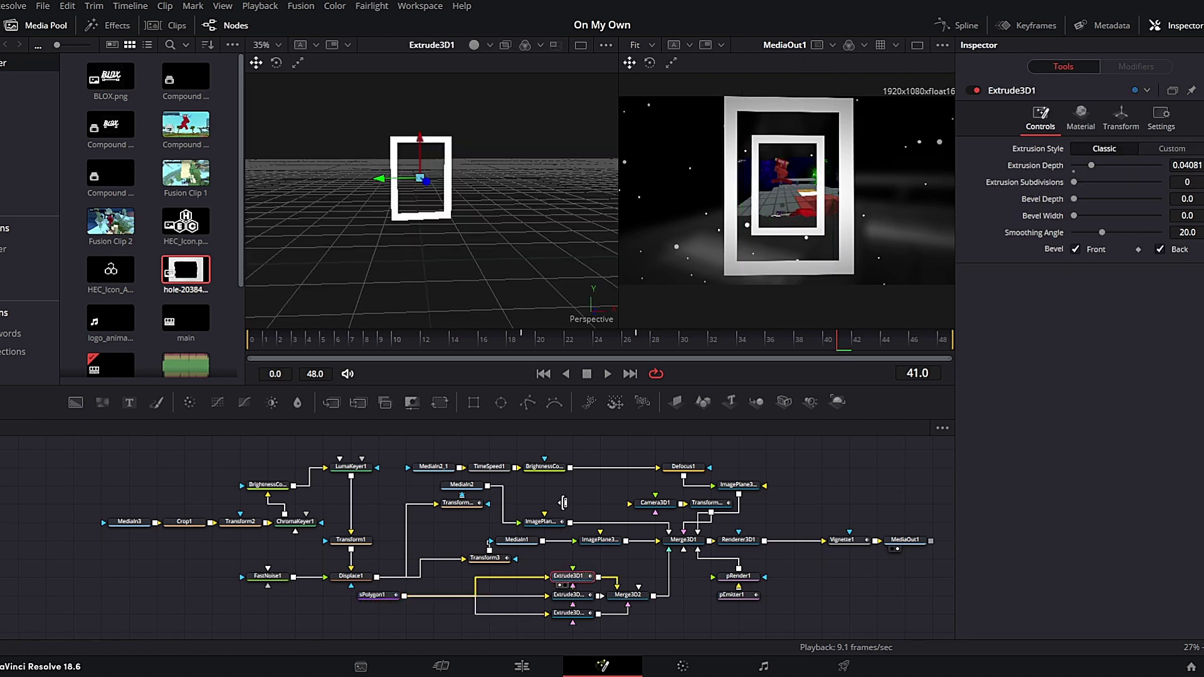
drag(388, 266, 422, 249)
scroll(373, 256, up, 2)
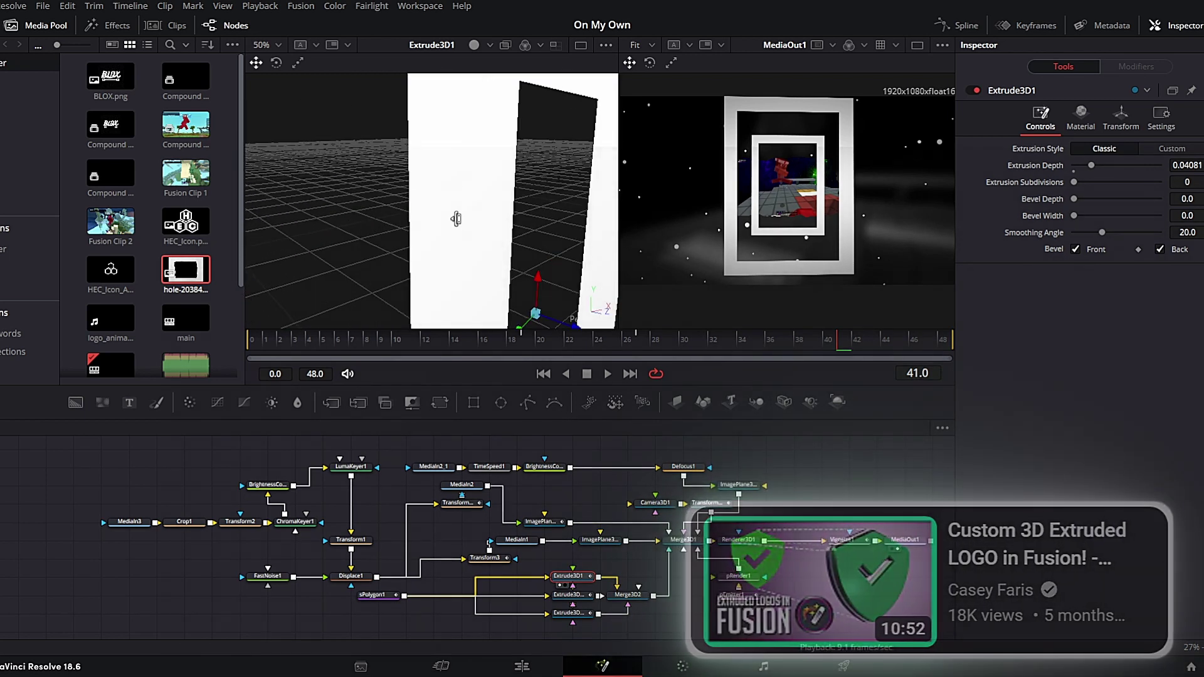
scroll(456, 225, down, 3)
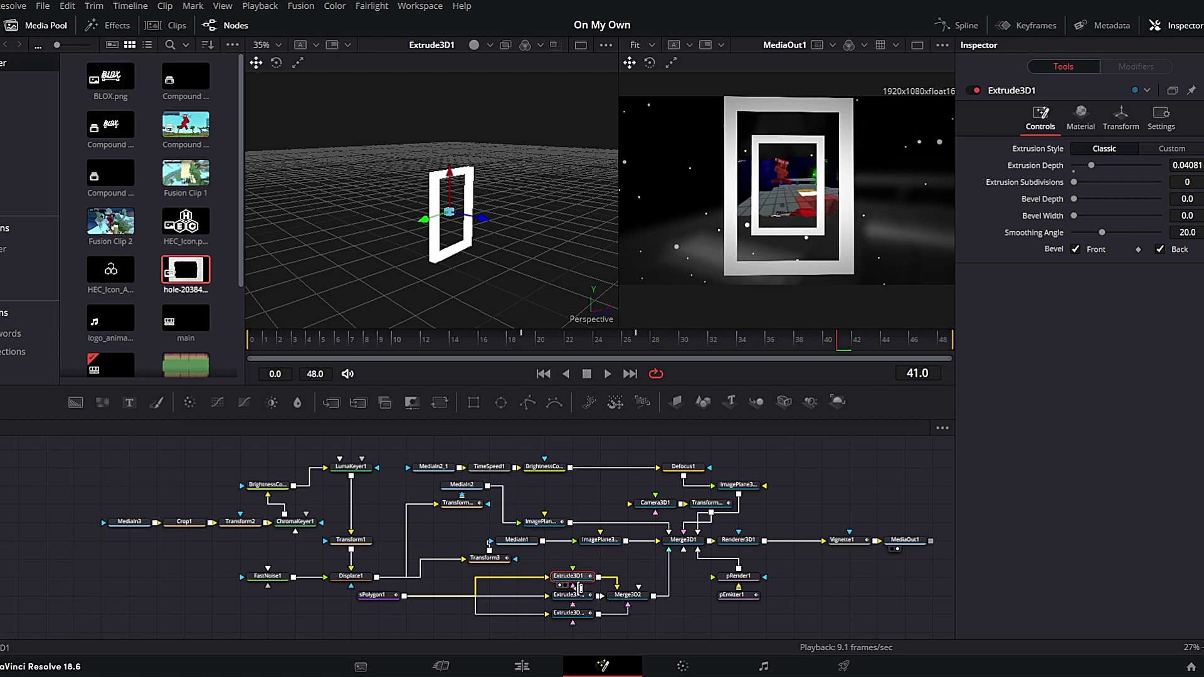
View the other two extruded frames one by one, ending with all frames combined in Merge3D2.
click(578, 596)
key(1)
click(581, 614)
key(1)
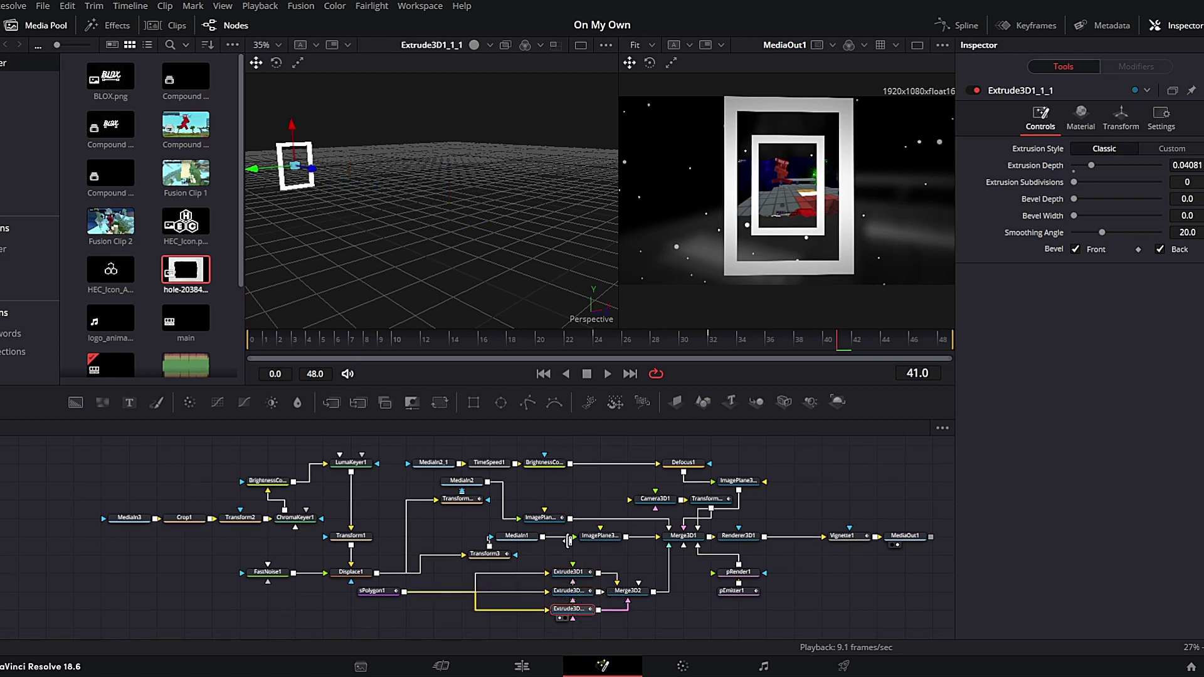
click(627, 591)
key(1)
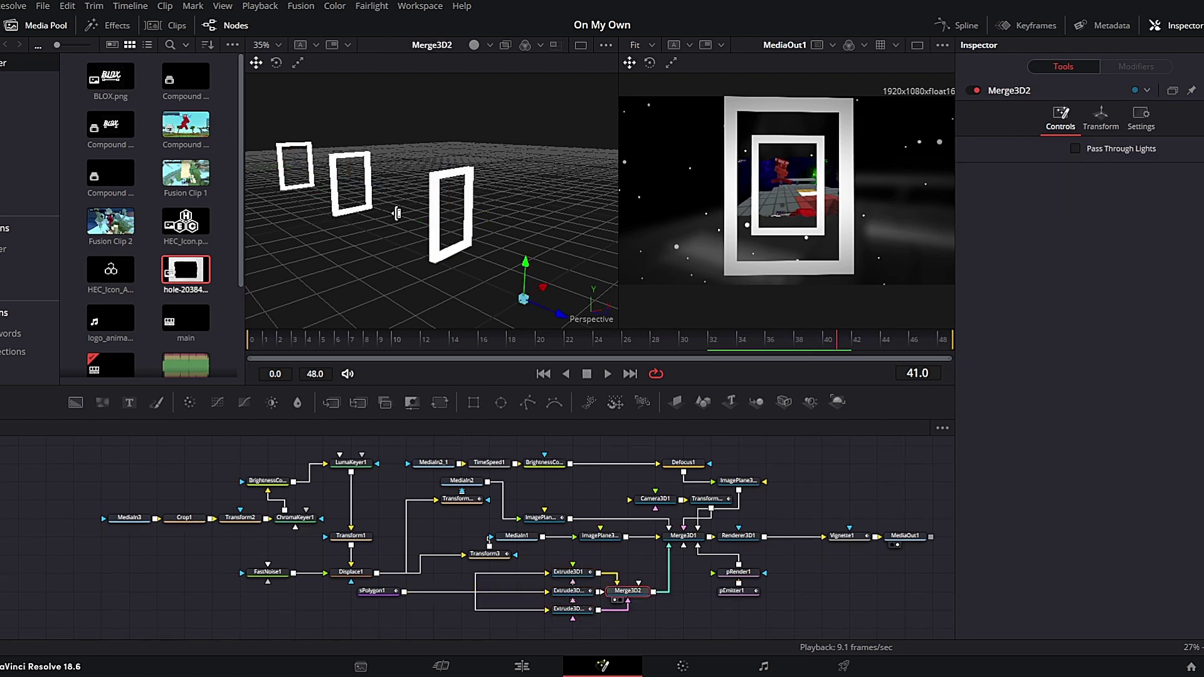
Show Merge3D1 in the 3D viewer and scrub through the transition to examine the frames, ending at frame 16.
click(682, 536)
key(1)
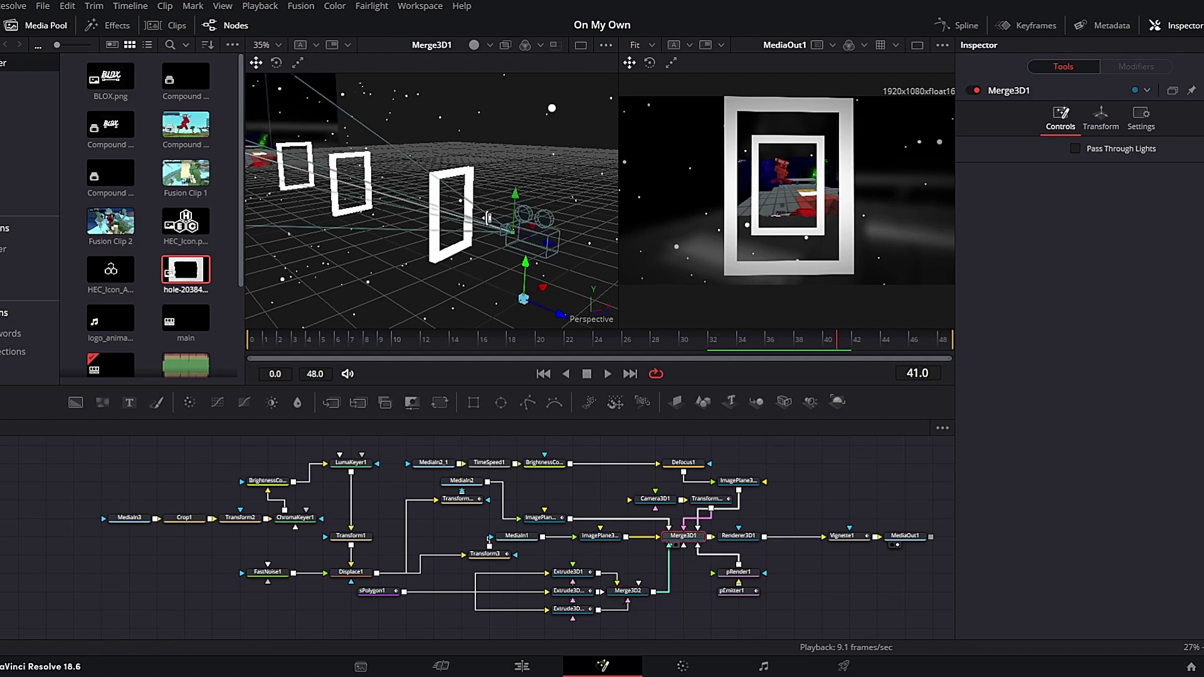
scroll(331, 216, down, 2)
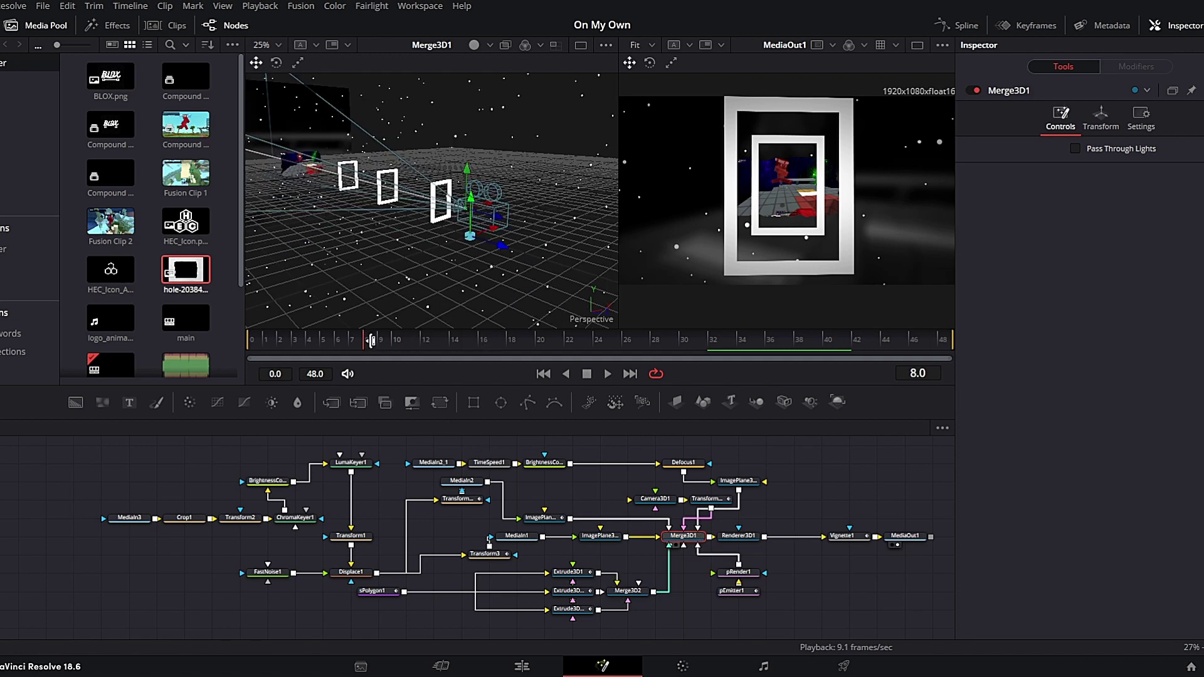
drag(378, 334, 669, 338)
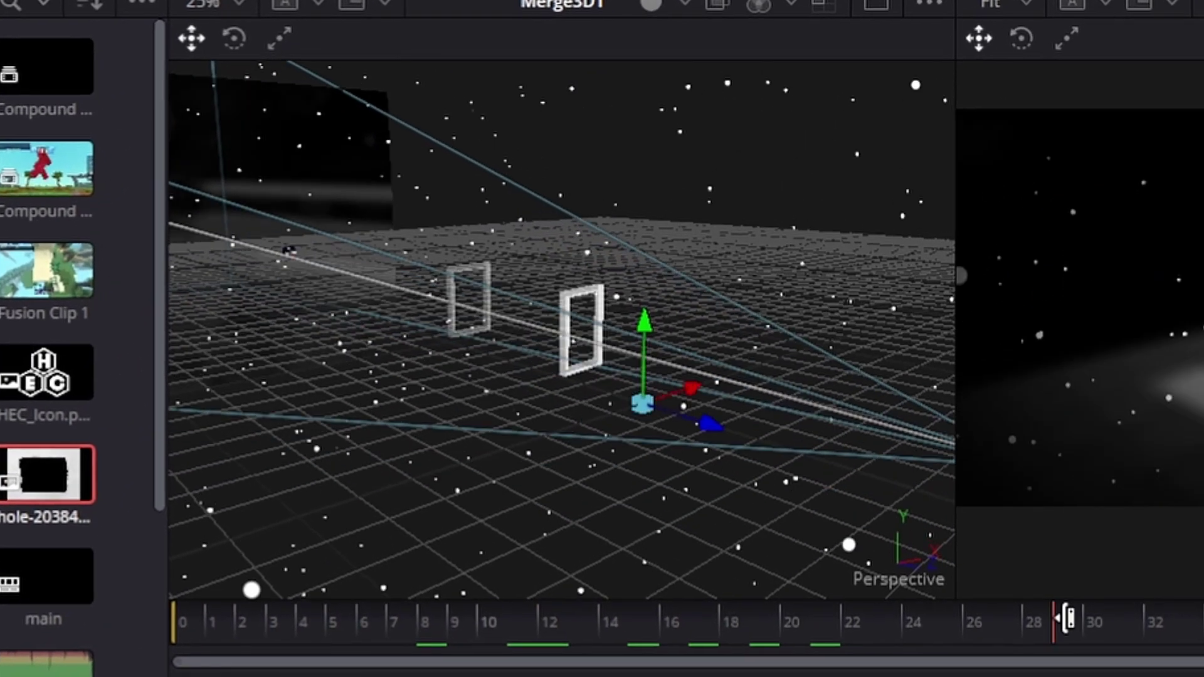
drag(1068, 618, 659, 620)
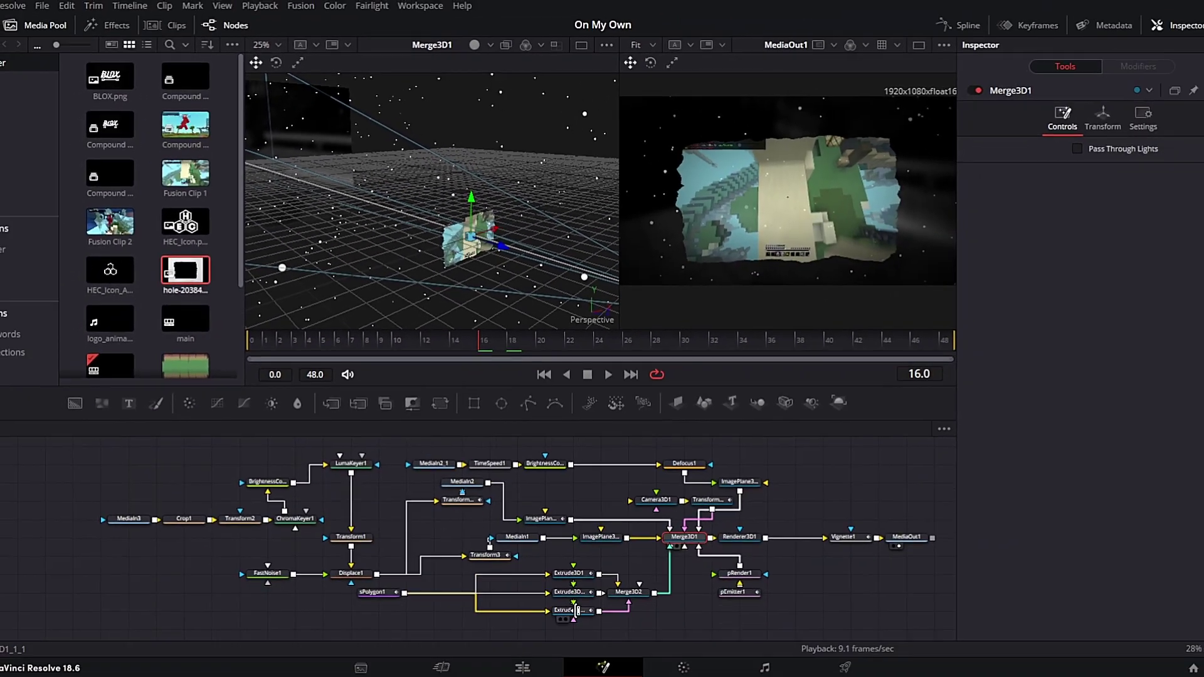
Inspect the diffuse opacity of Extrude3D1_1_1 while scrubbing the transition to frame 26.
click(575, 610)
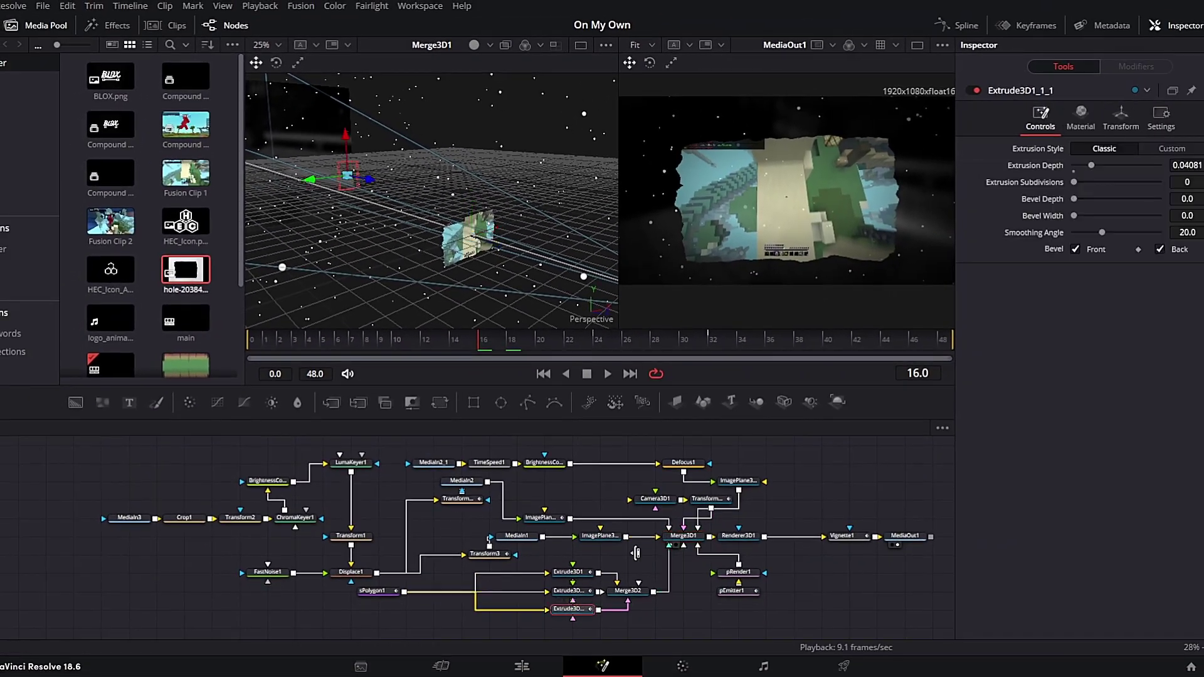
click(1121, 116)
click(1080, 119)
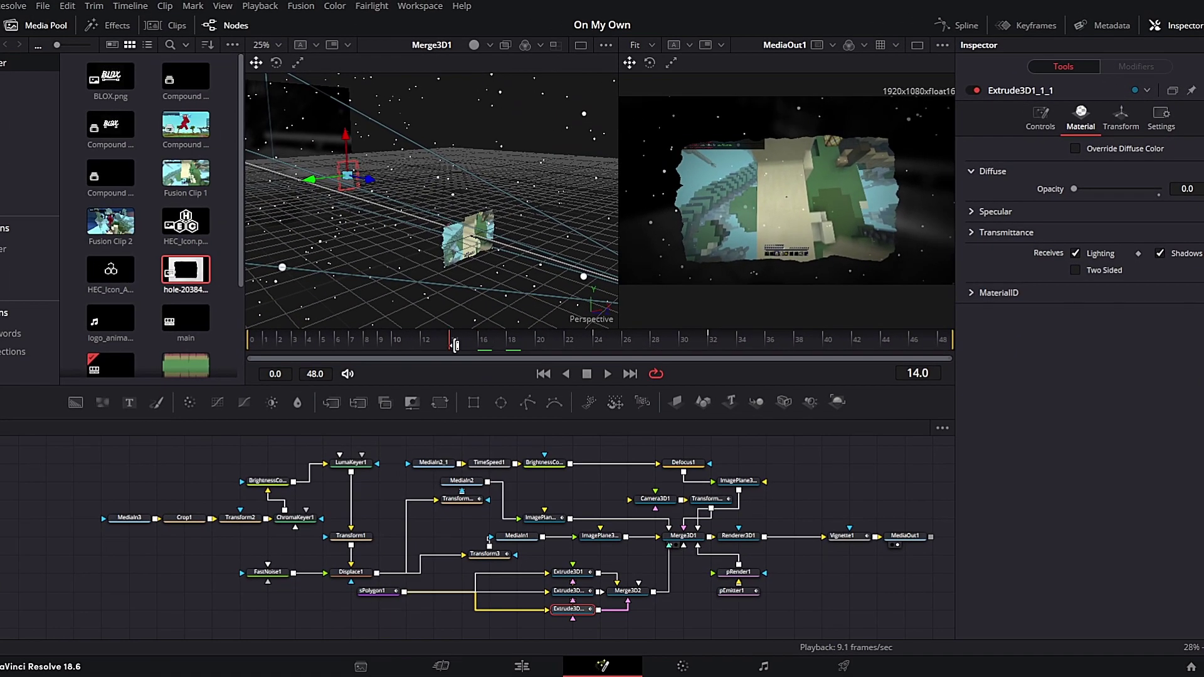
drag(360, 332, 629, 337)
scroll(397, 222, up, 3)
scroll(395, 222, down, 3)
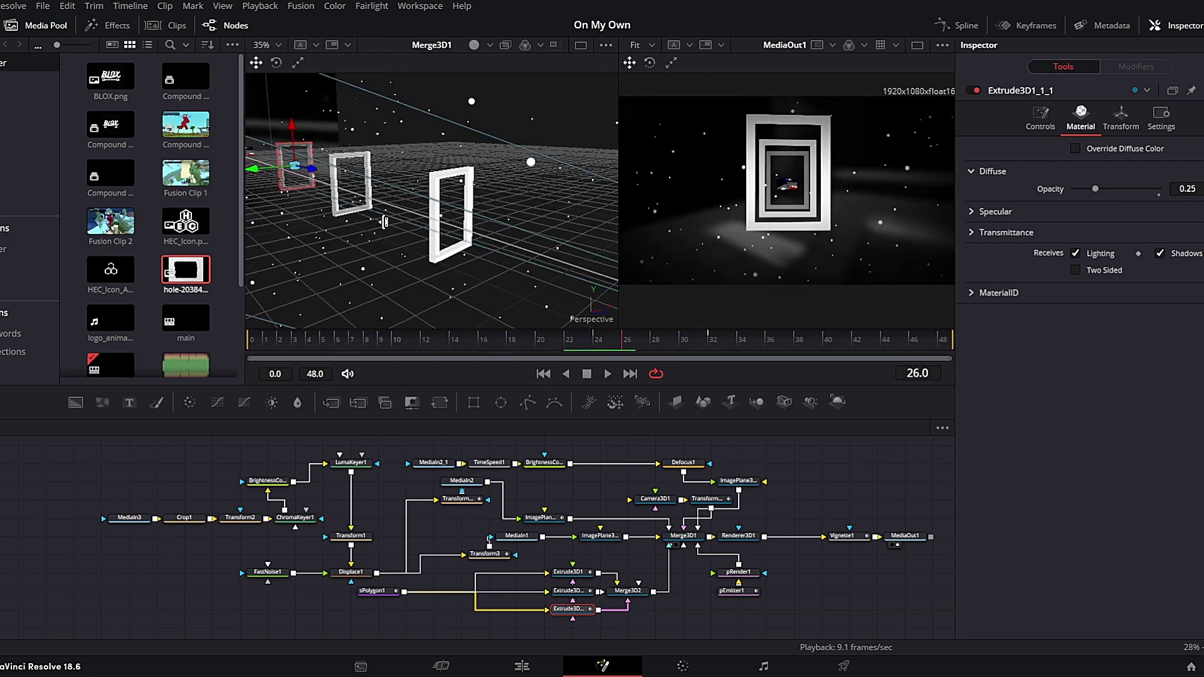
Play the transition from frame 0 and stop at frame 41 while watching the frames and camera in the 3D scene.
drag(385, 220, 584, 201)
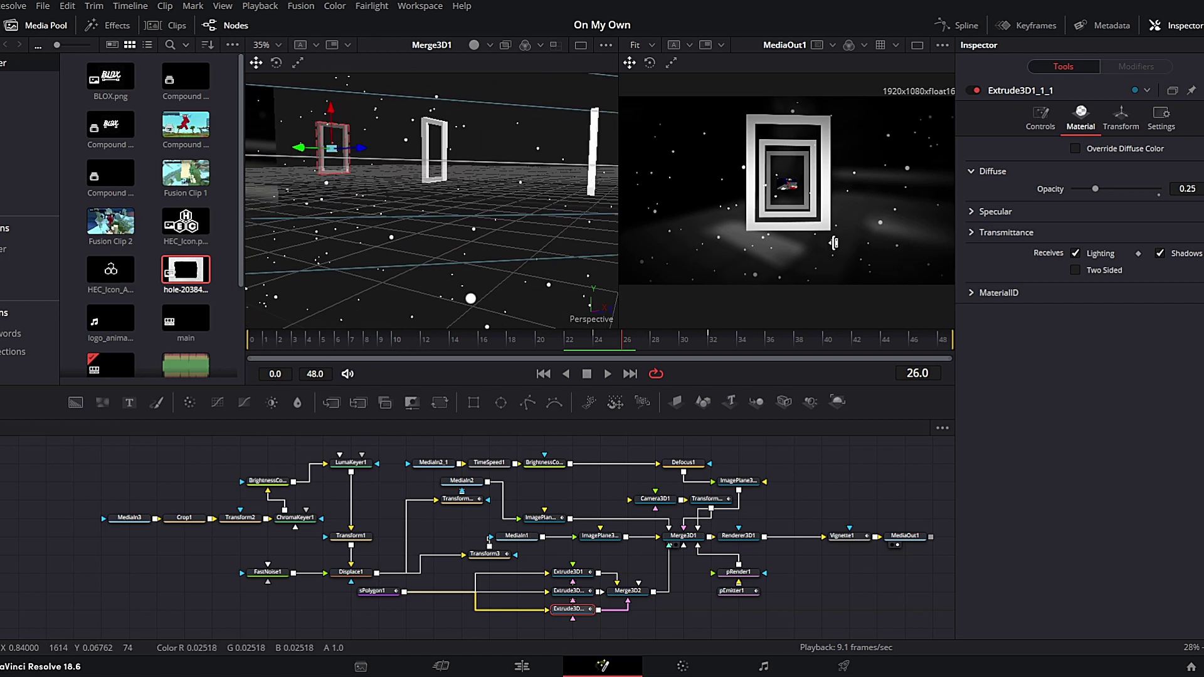
scroll(509, 180, down, 2)
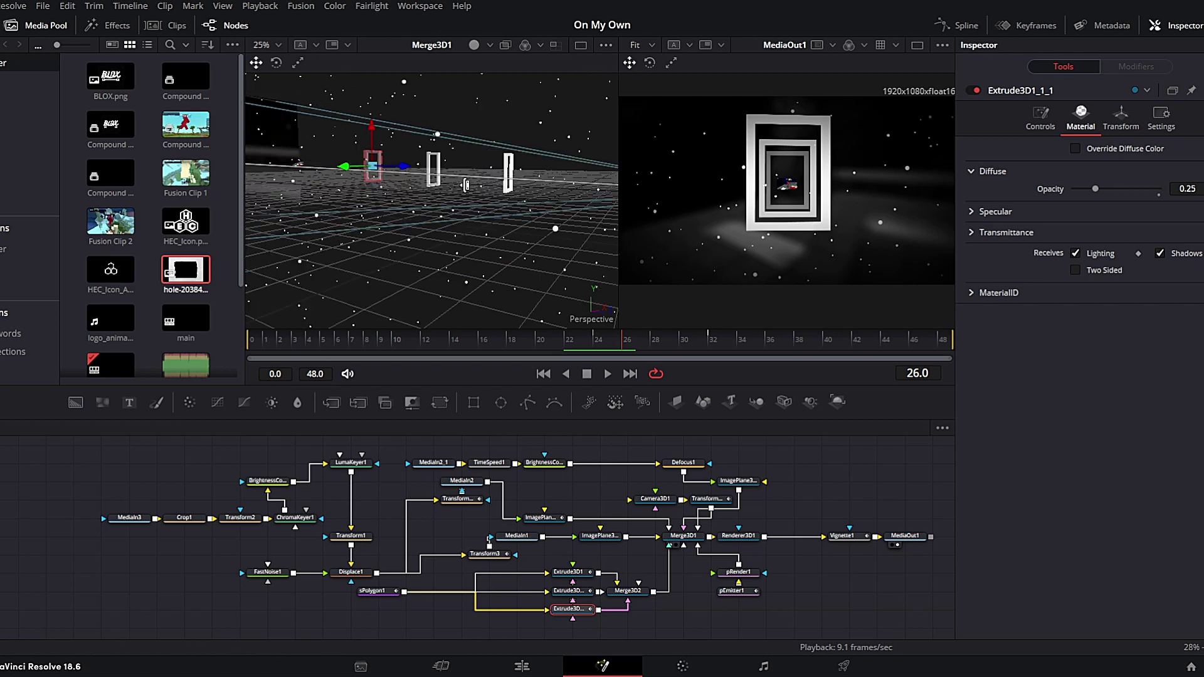
scroll(466, 185, down, 2)
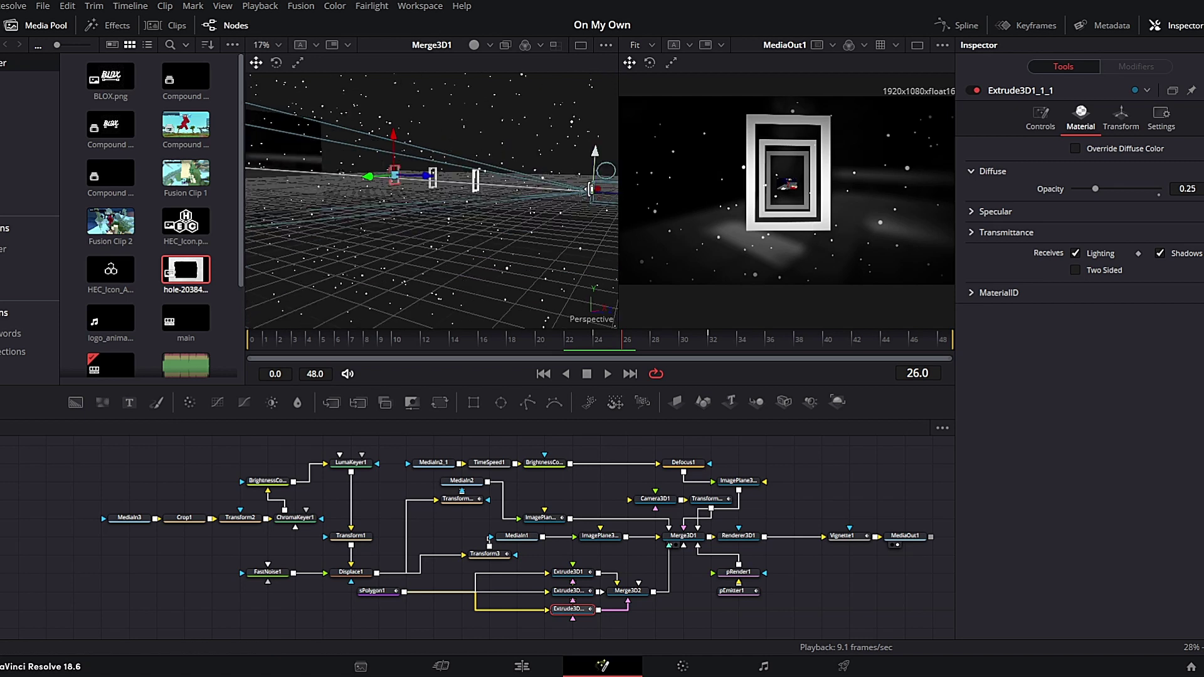
drag(585, 336, 188, 326)
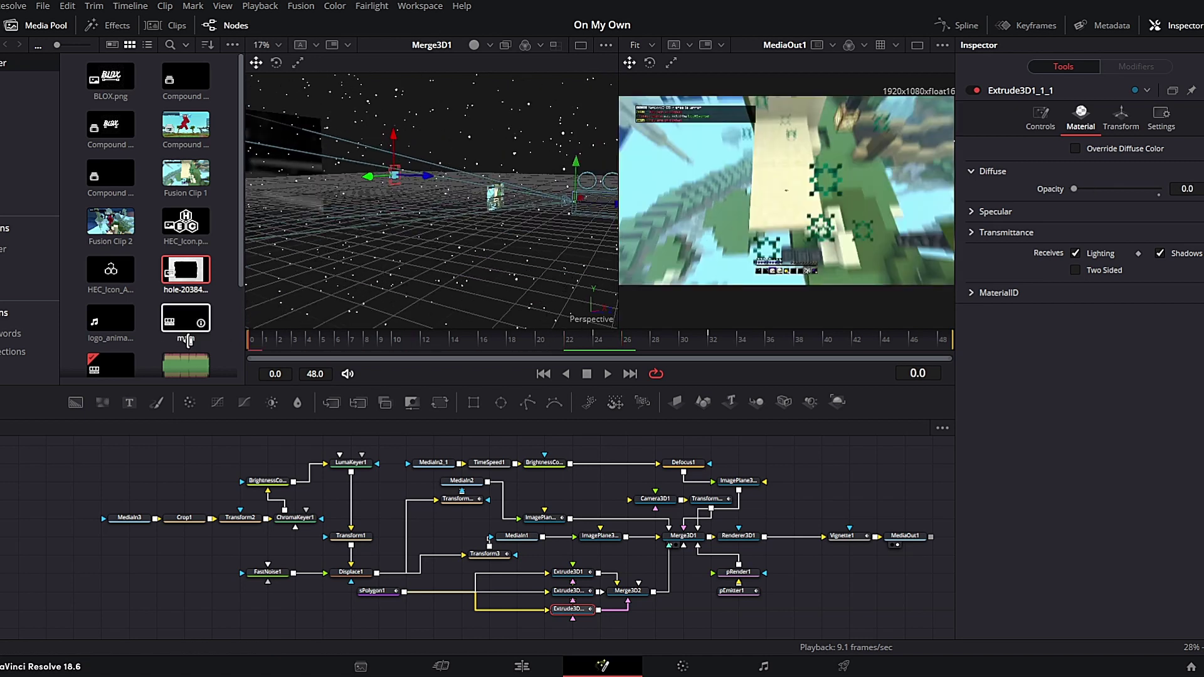
key(space)
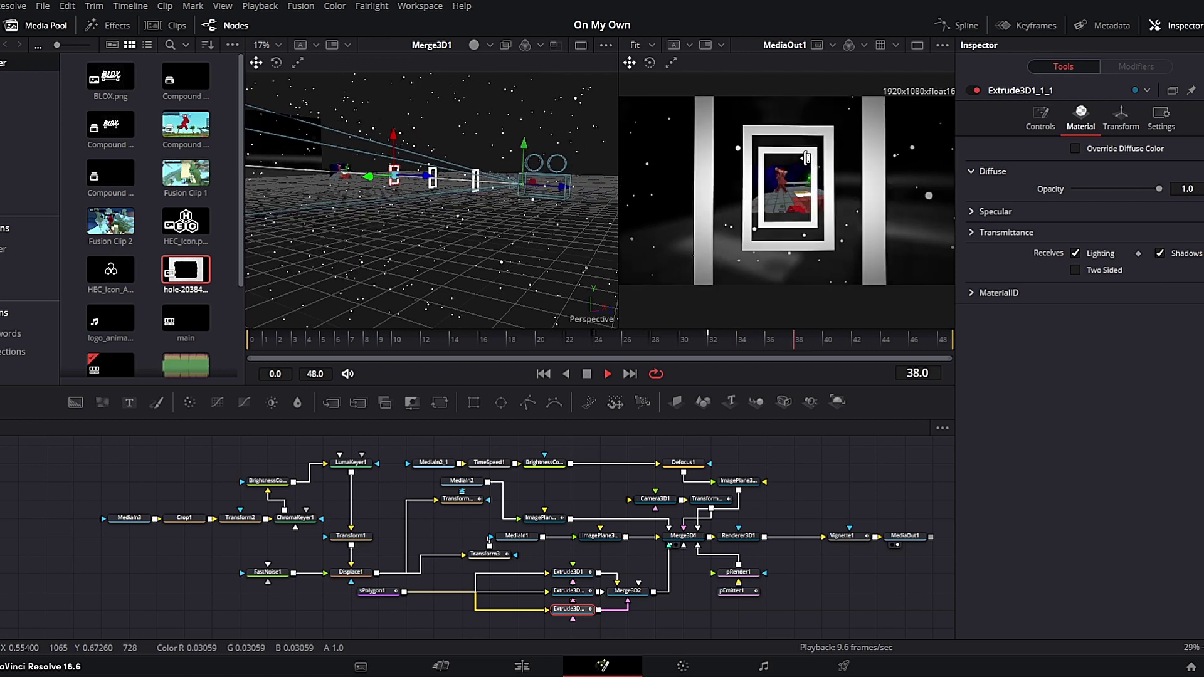
key(space)
scroll(398, 234, down, 2)
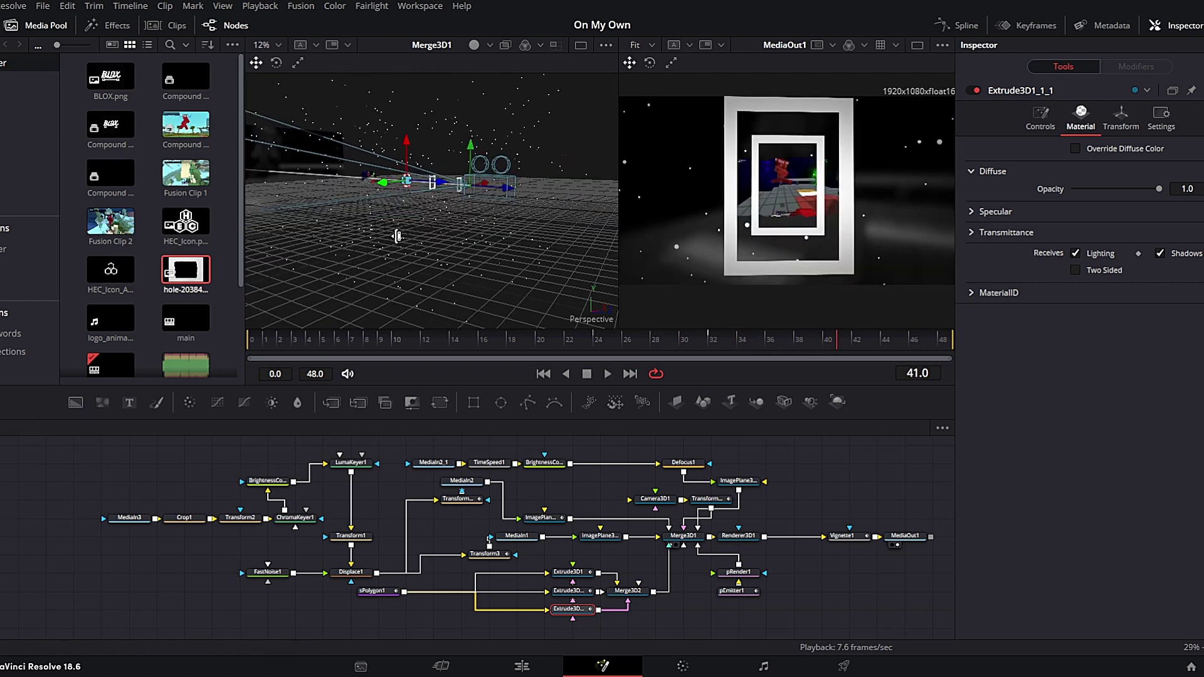
View pRender1 in 3D and inspect the emission, style and region settings of pEmitter1.
drag(363, 224, 380, 194)
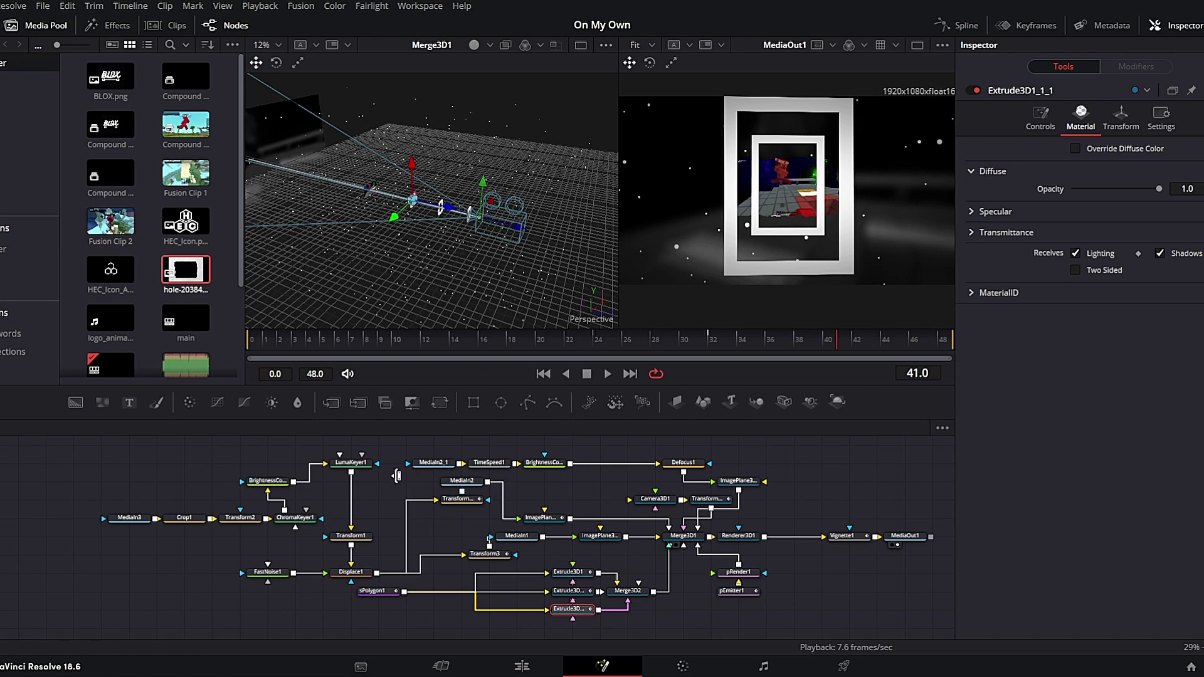
click(737, 575)
key(1)
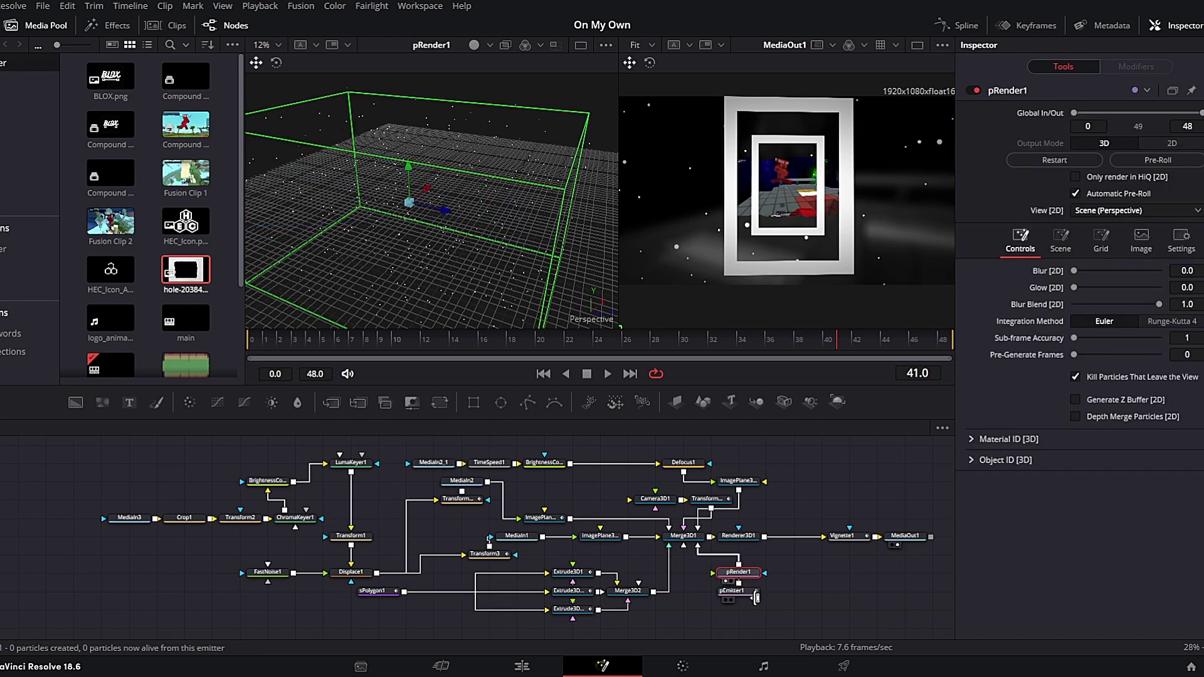
click(747, 591)
drag(345, 220, 489, 199)
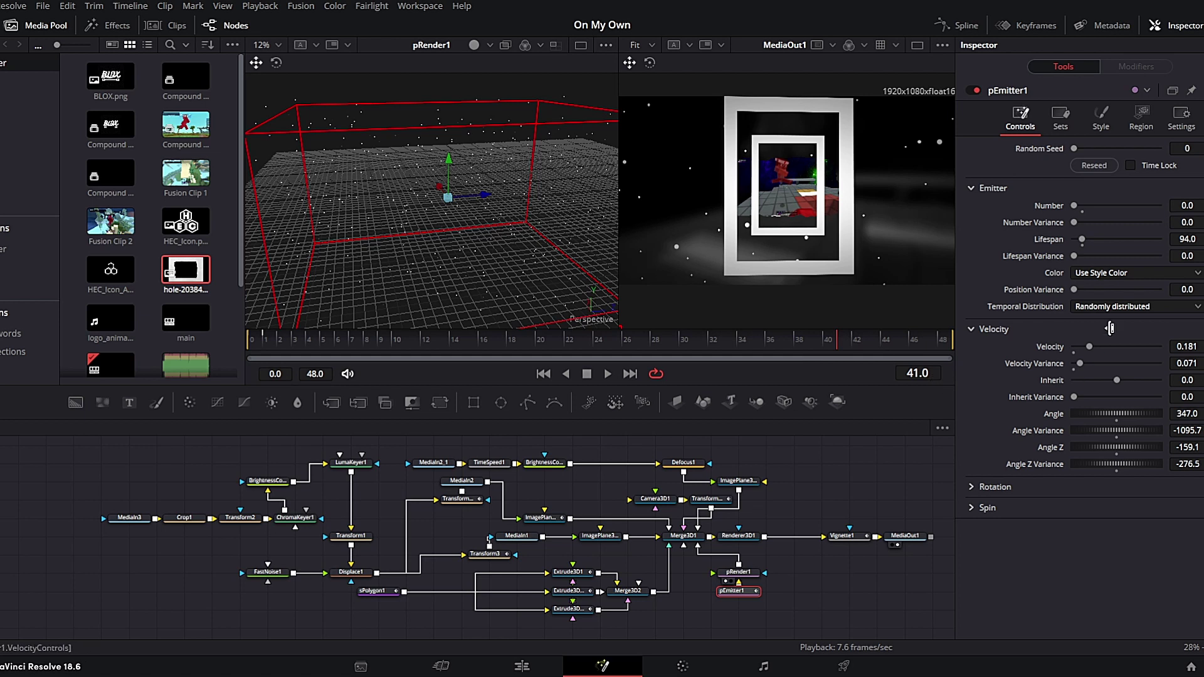
click(1112, 125)
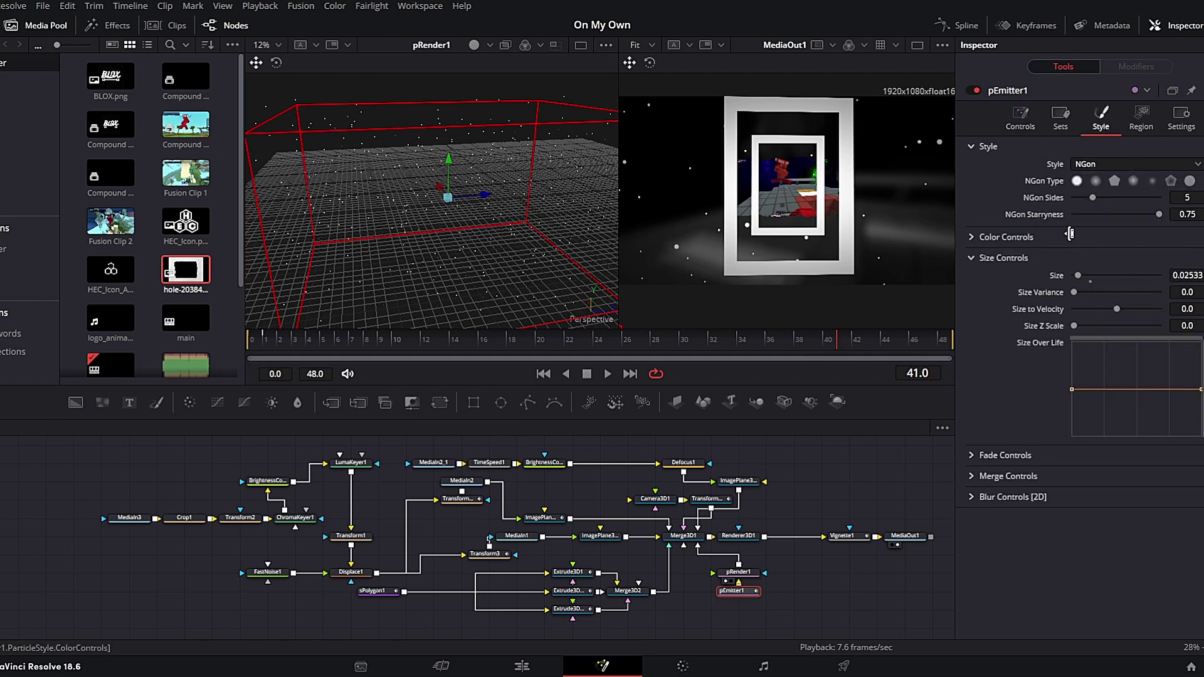
click(1141, 119)
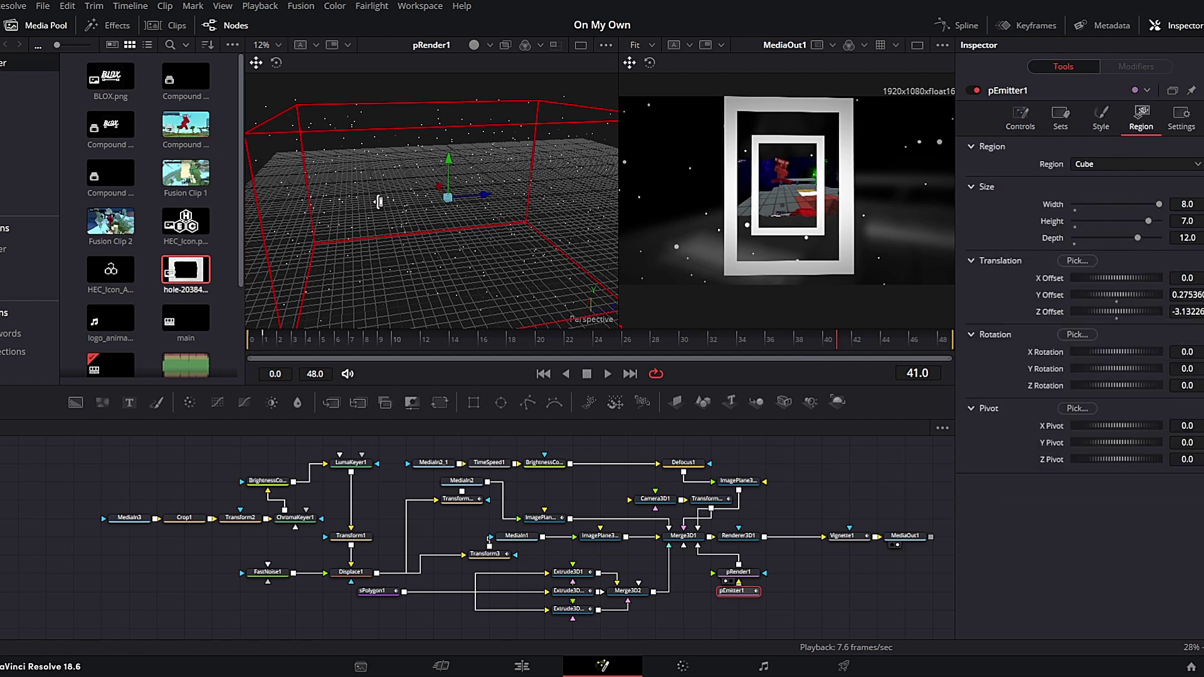
drag(346, 207, 470, 247)
Return Merge3D1 to the 3D viewer and orbit the particle-filled scene to examine the far background plane.
click(683, 536)
key(1)
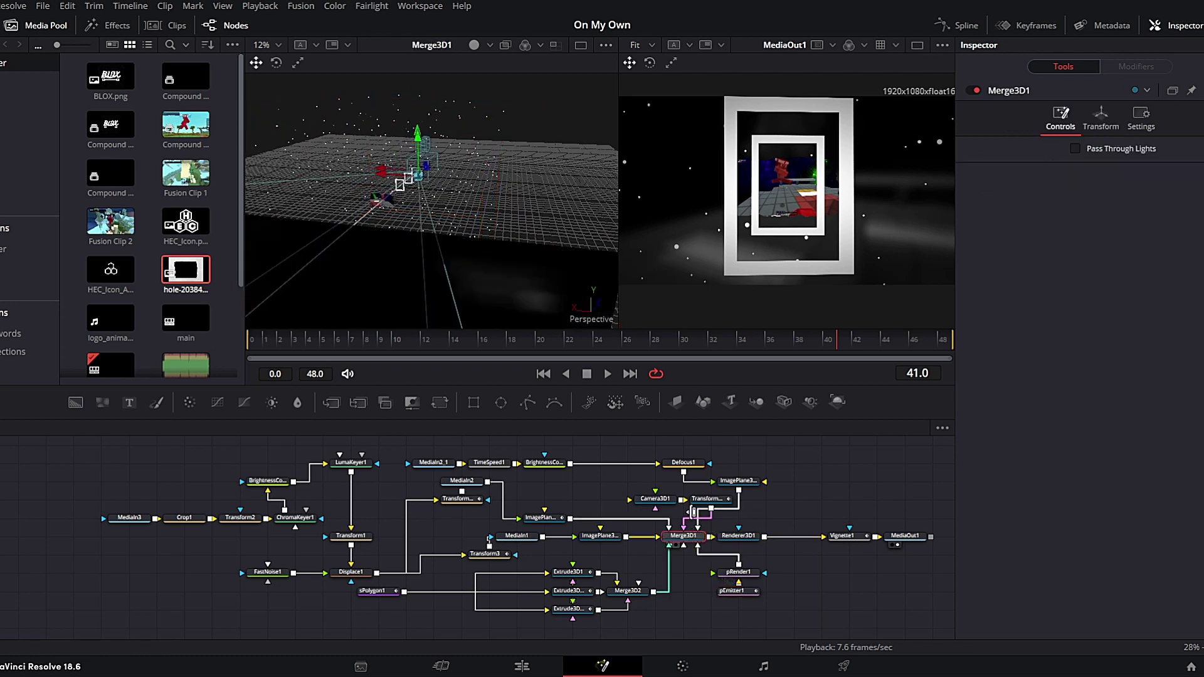
scroll(404, 193, up, 3)
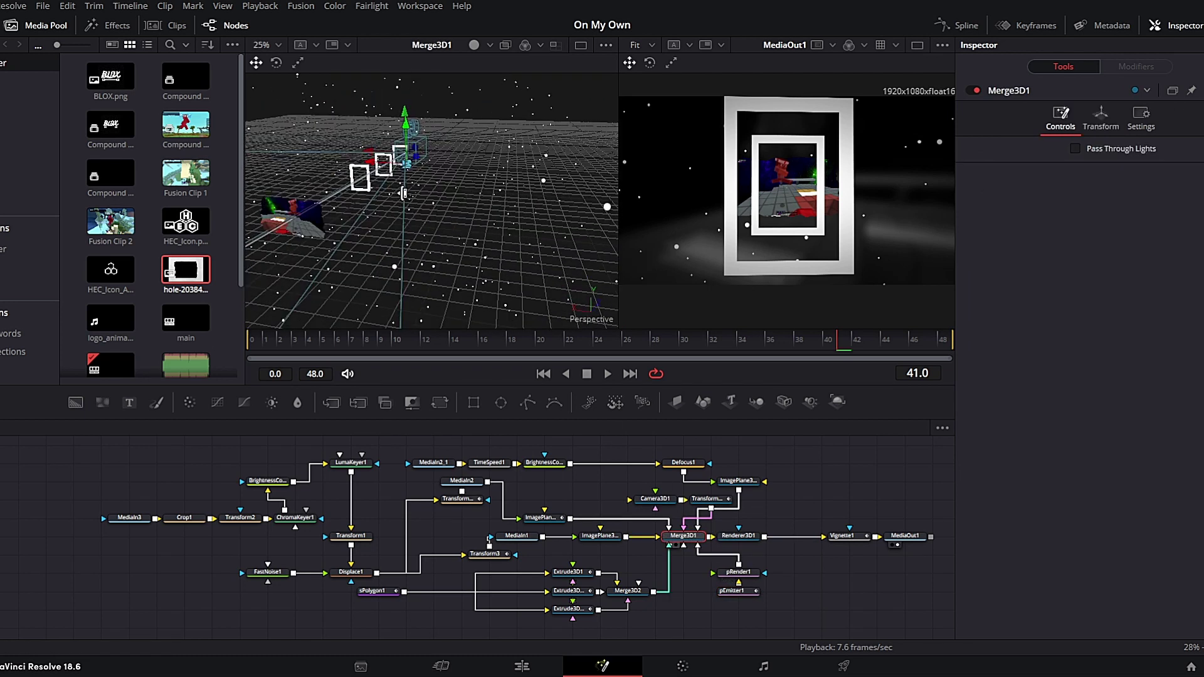
drag(407, 194, 207, 189)
drag(427, 128, 543, 213)
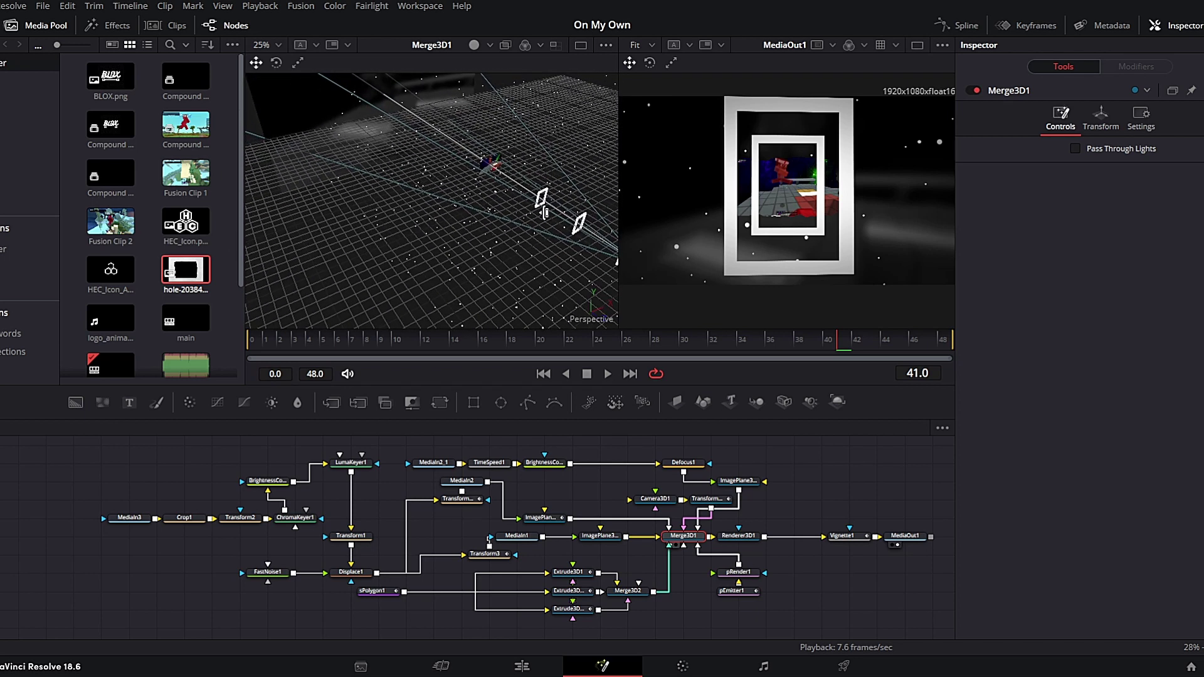
drag(477, 193, 435, 121)
View the background footage node by node through MediaIn2_1, TimeSpeed1 and BrightnessContrast1.
click(431, 463)
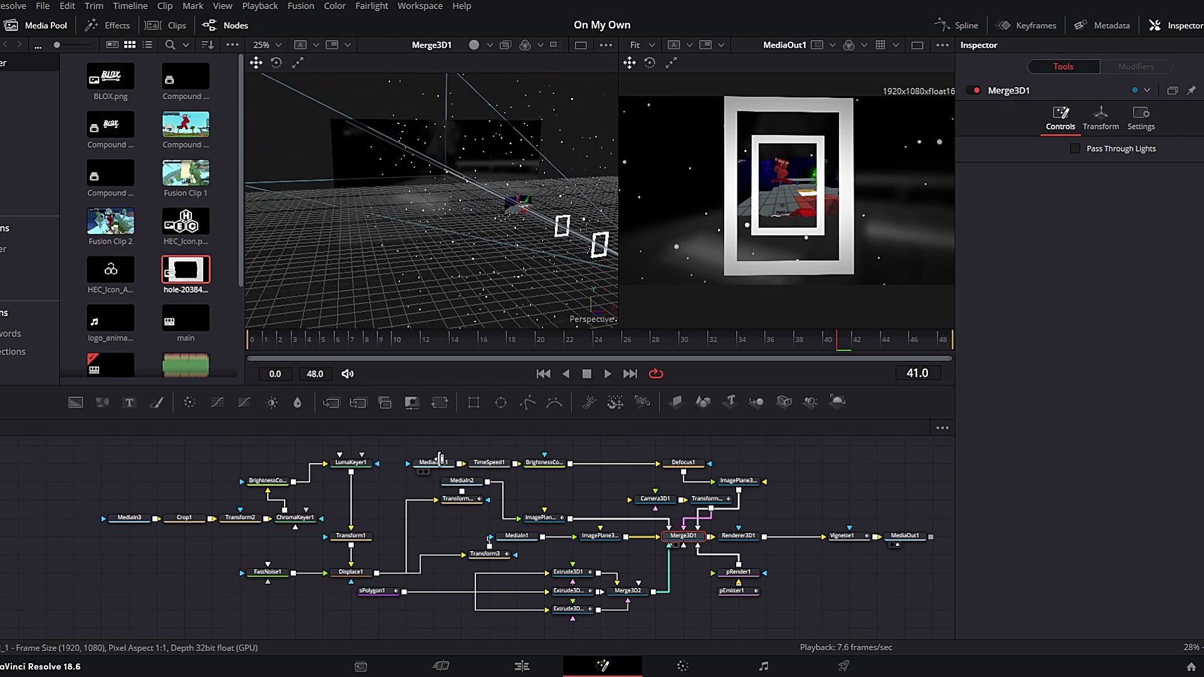
key(1)
click(490, 462)
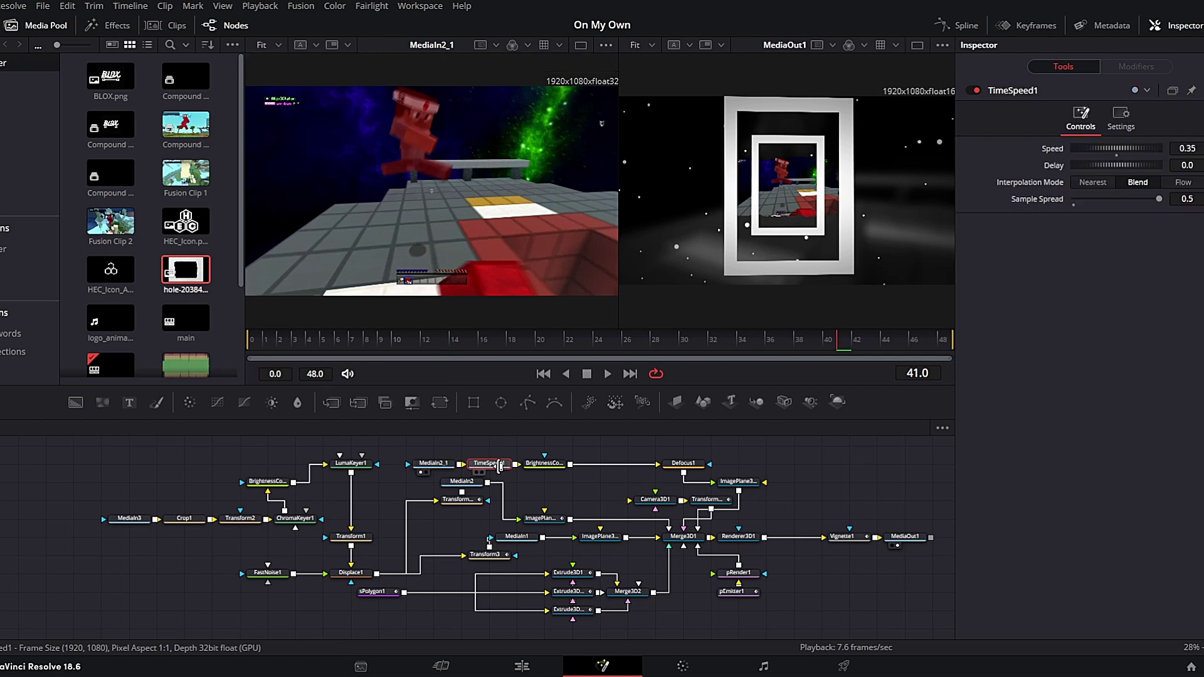
key(1)
click(544, 464)
key(1)
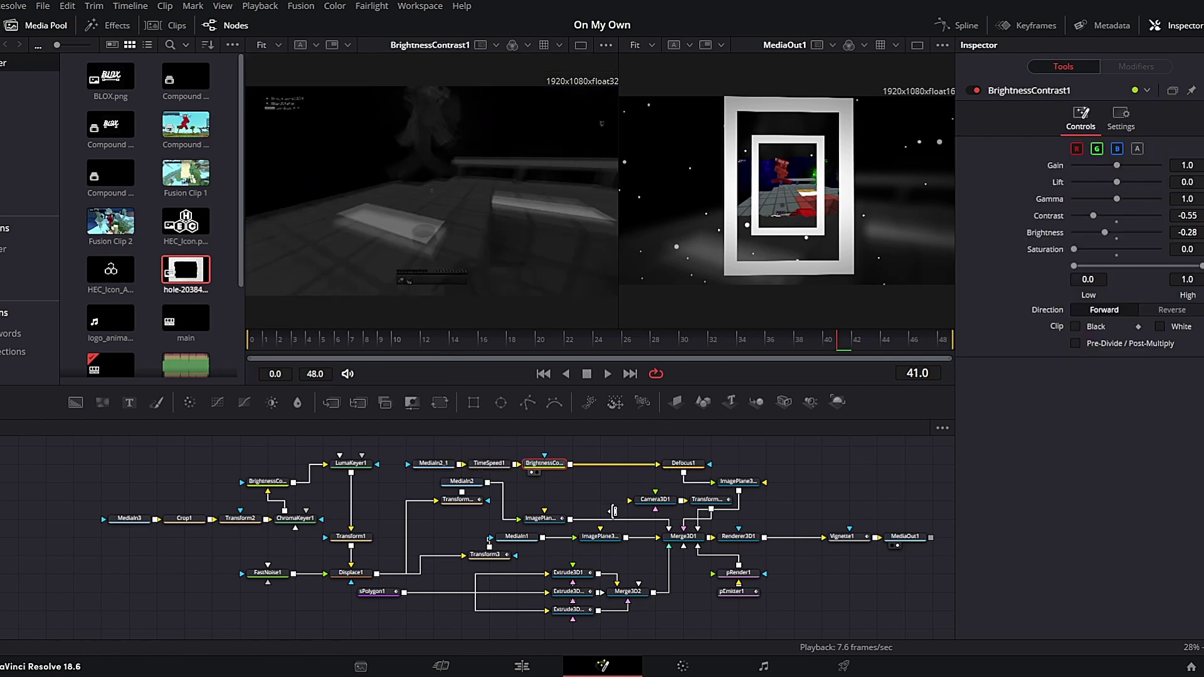
View Defocus1 and the background plane ImagePlane3D3 that it feeds.
click(682, 463)
key(1)
click(740, 482)
key(1)
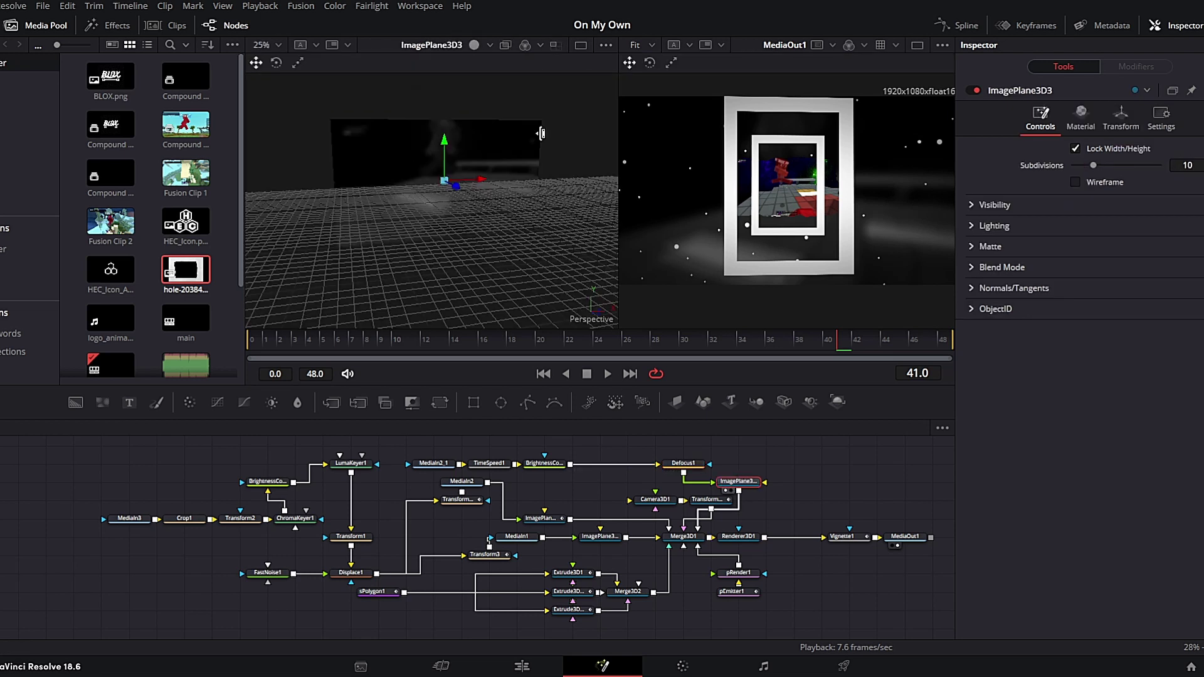
Play the transition with Vignette1 in the viewer and inspect its shape, appearance and blend settings.
key(space)
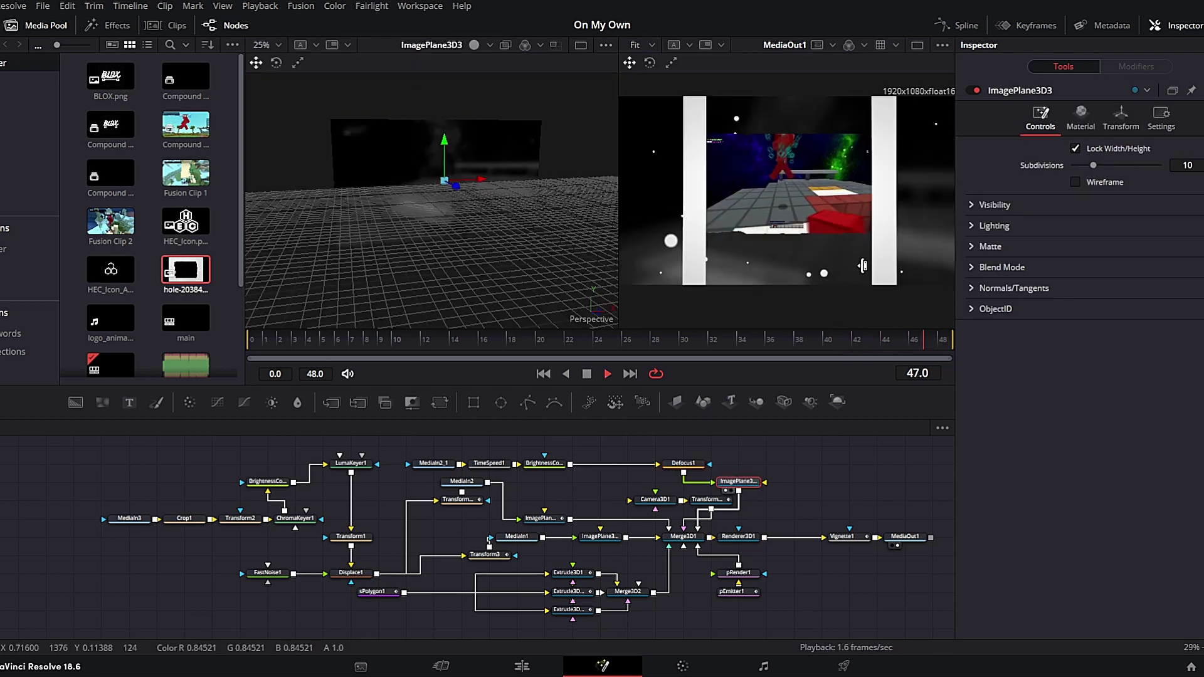
click(838, 537)
key(1)
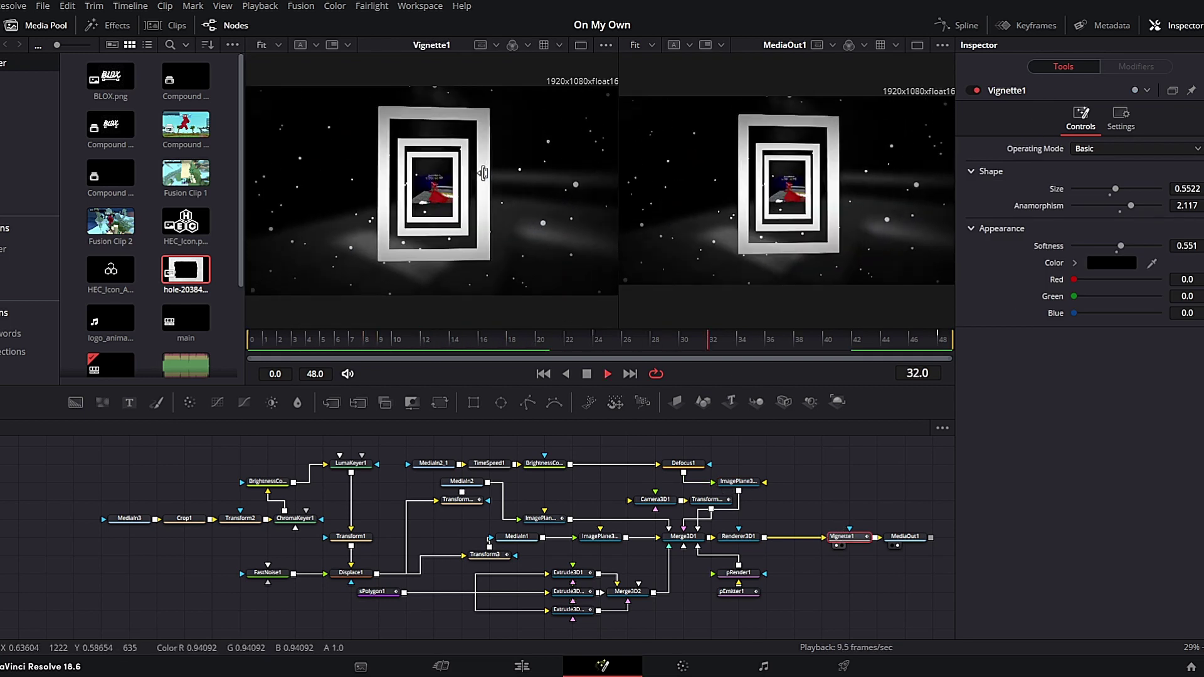
key(space)
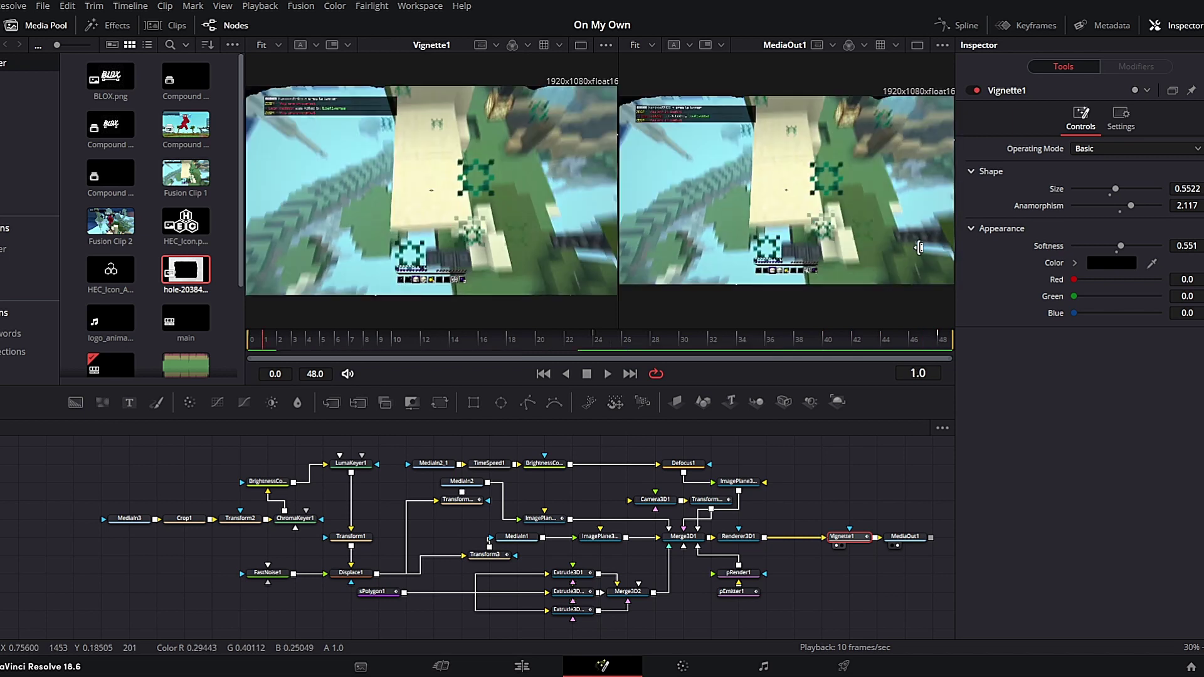
click(1121, 118)
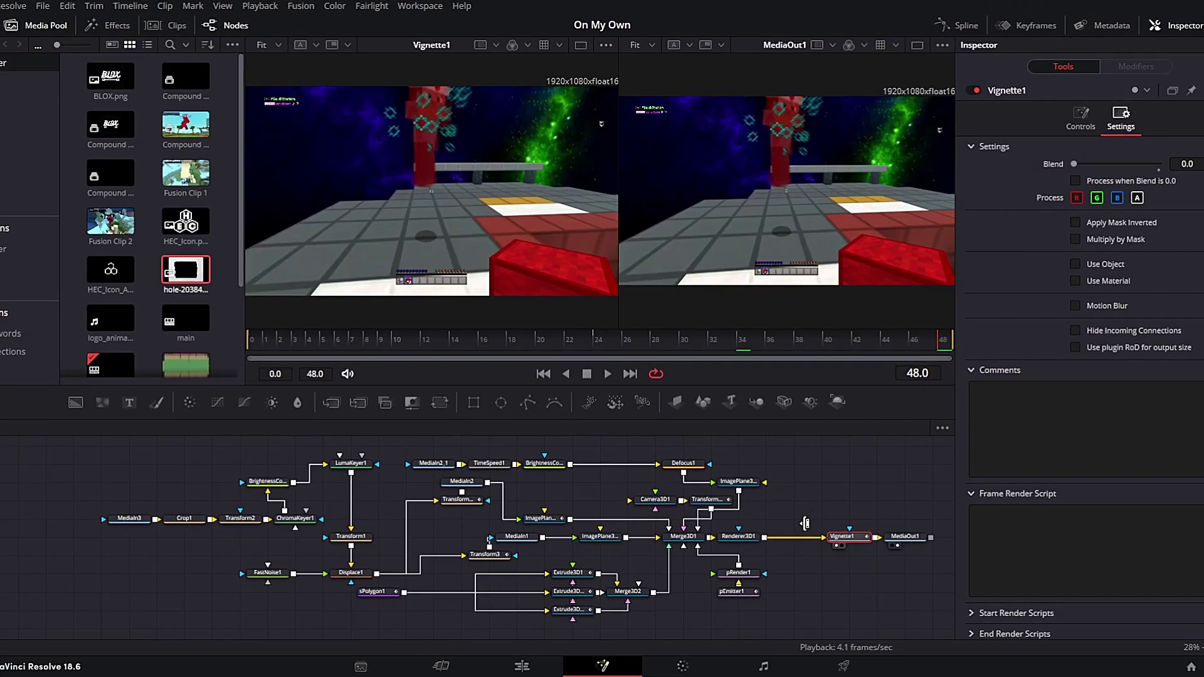
Return to the edit timeline and open the next adjustment clip's composition in Fusion.
scroll(409, 582, right, 10)
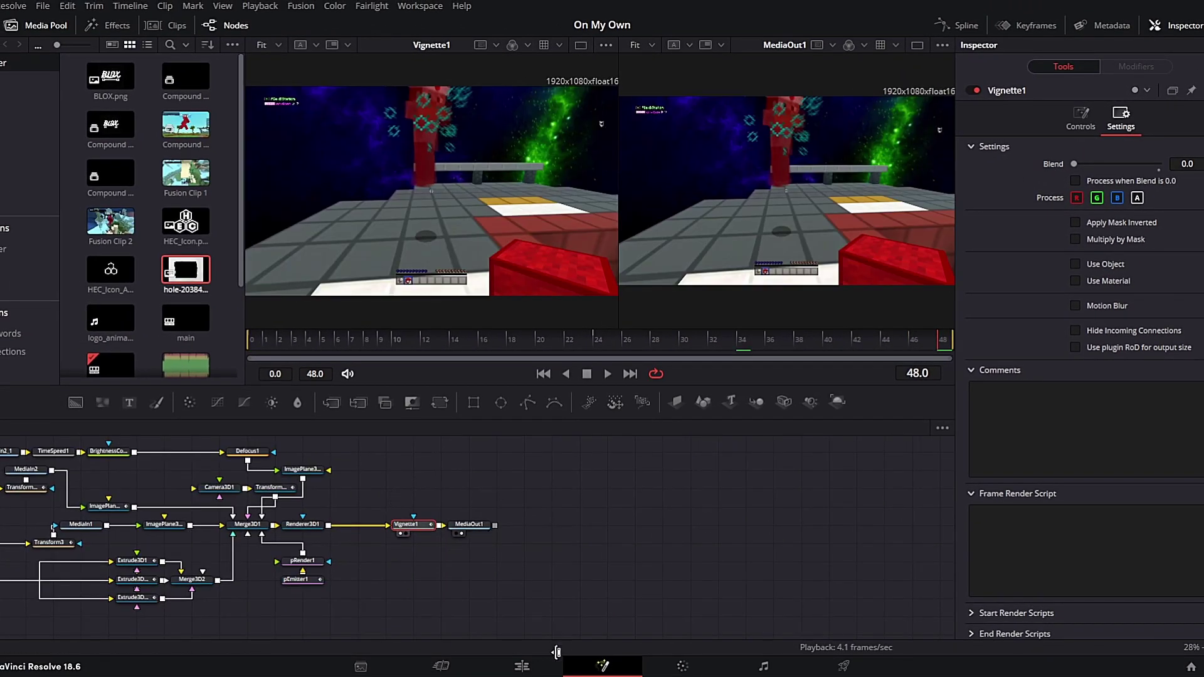
click(521, 665)
scroll(219, 547, up, 3)
scroll(209, 556, down, 3)
click(468, 558)
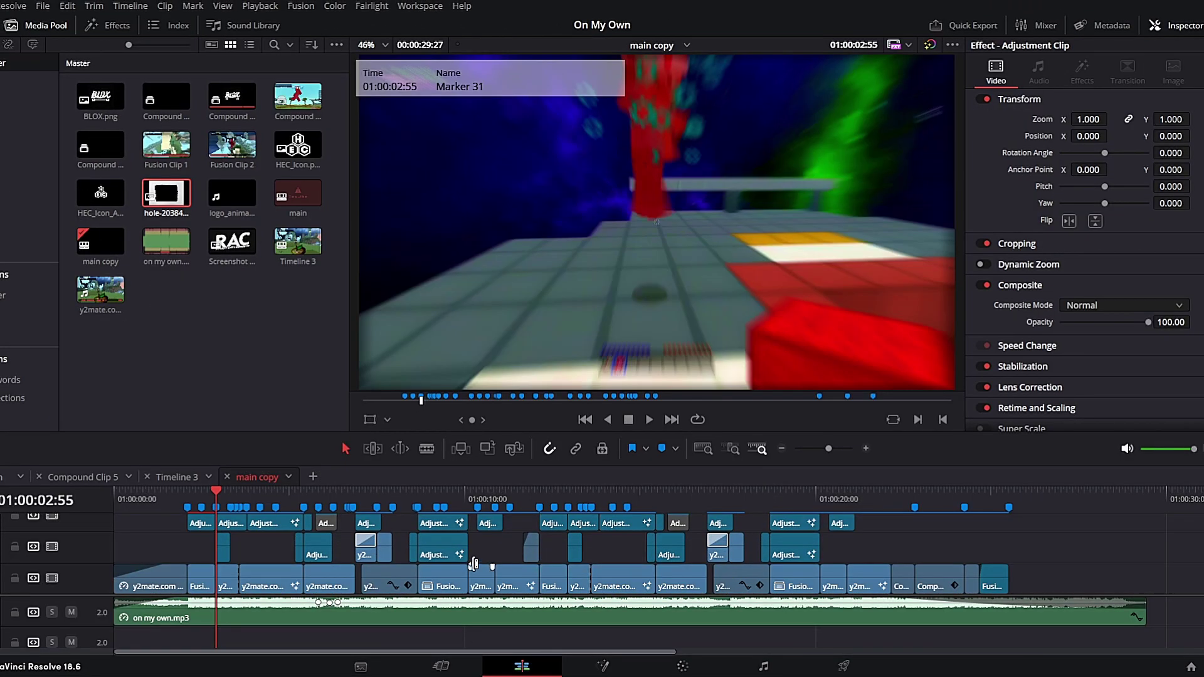
scroll(238, 568, up, 3)
key(shift+5)
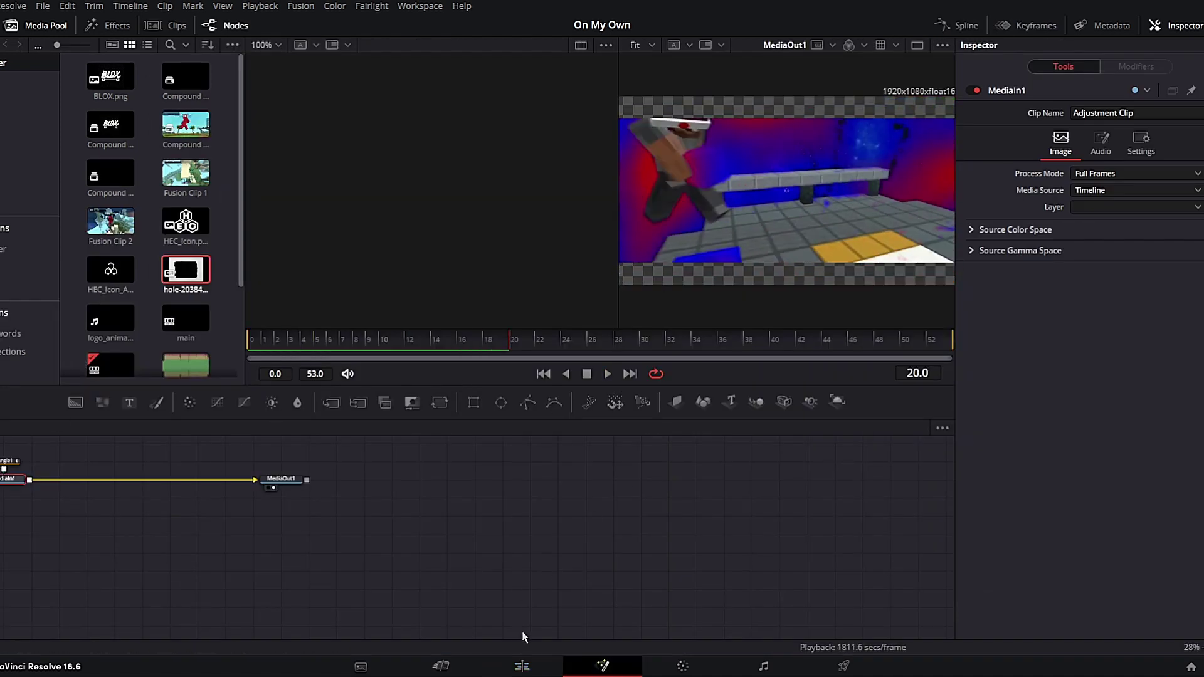
Go back to the edit timeline and open the neighbouring adjustment clip in Fusion to examine its Transform1 node.
click(521, 666)
scroll(254, 571, down, 2)
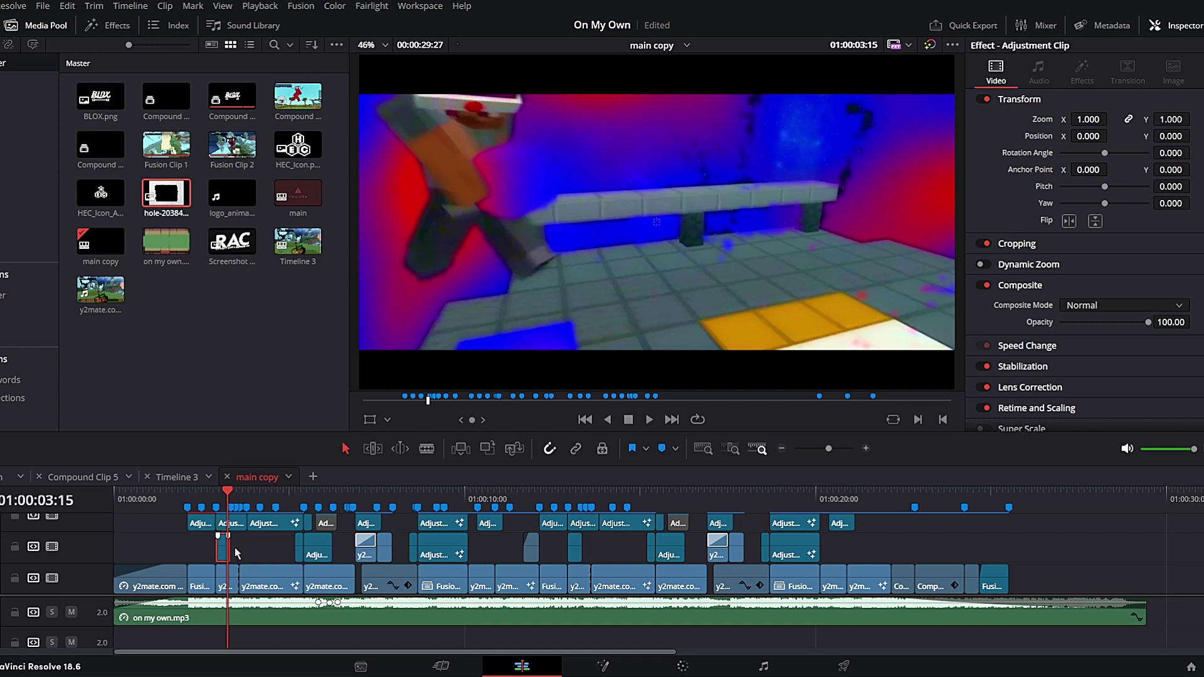
key(shift+5)
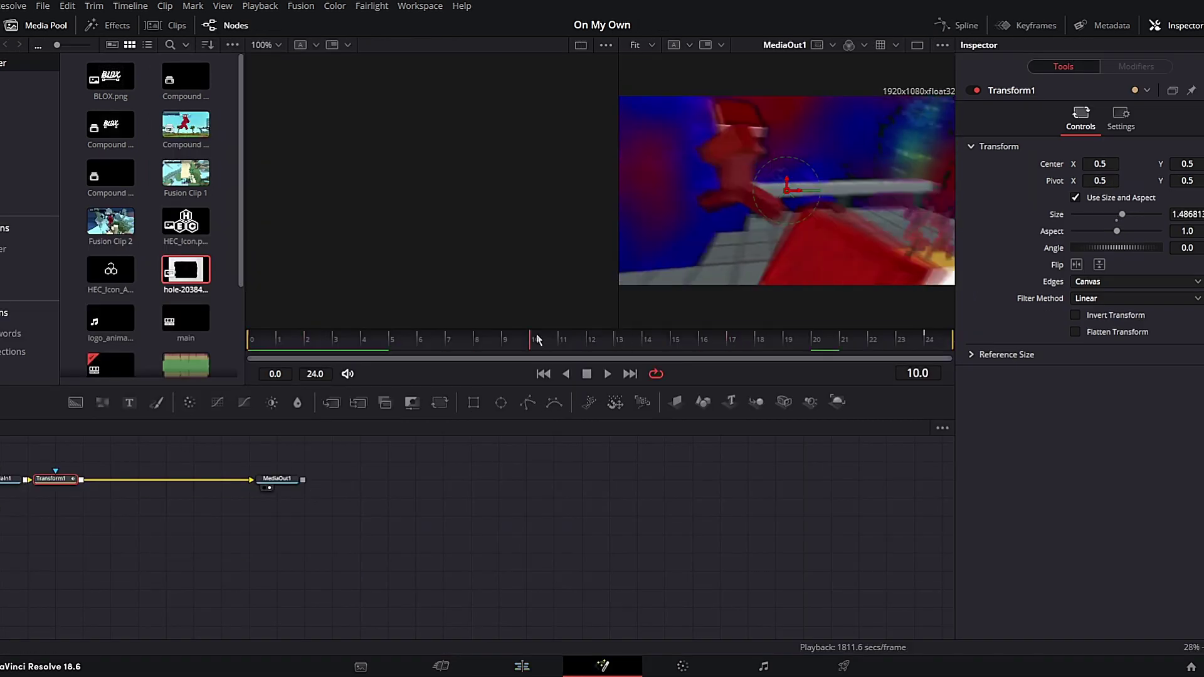
Return to the timeline, open the footage clip after Fusion Clip 1 in Fusion, and inspect its FastNoise1 and MediaIn1_1 nodes.
click(522, 666)
click(211, 495)
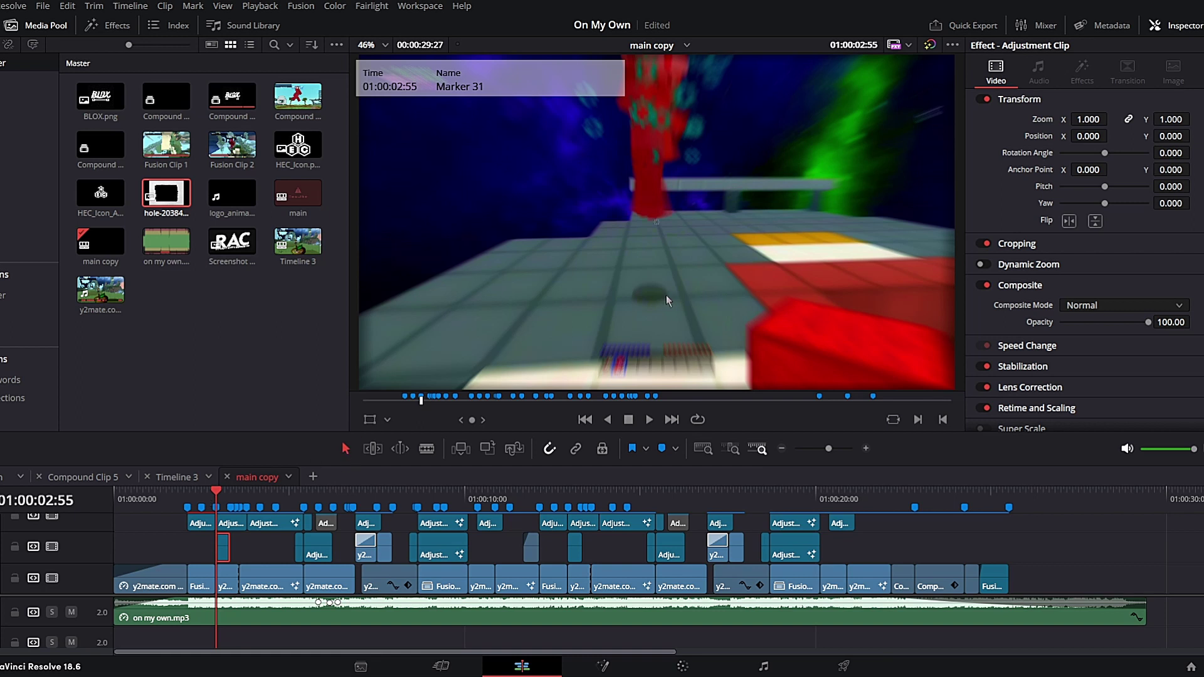
key(Left)
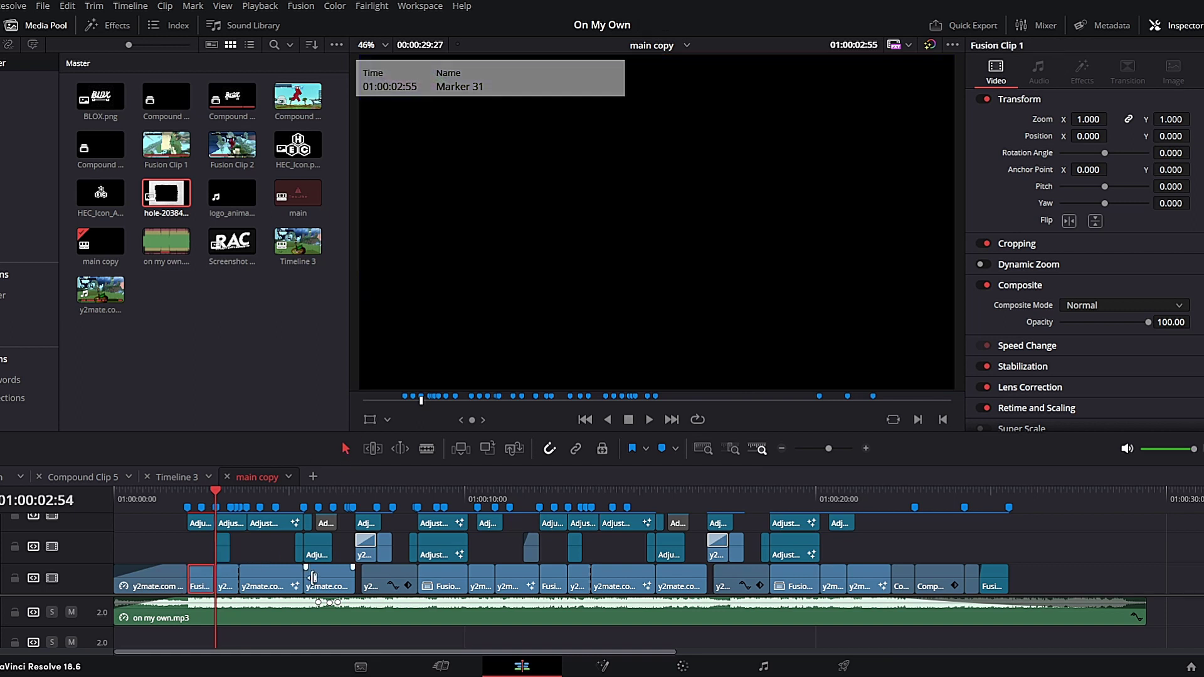
key(shift+6)
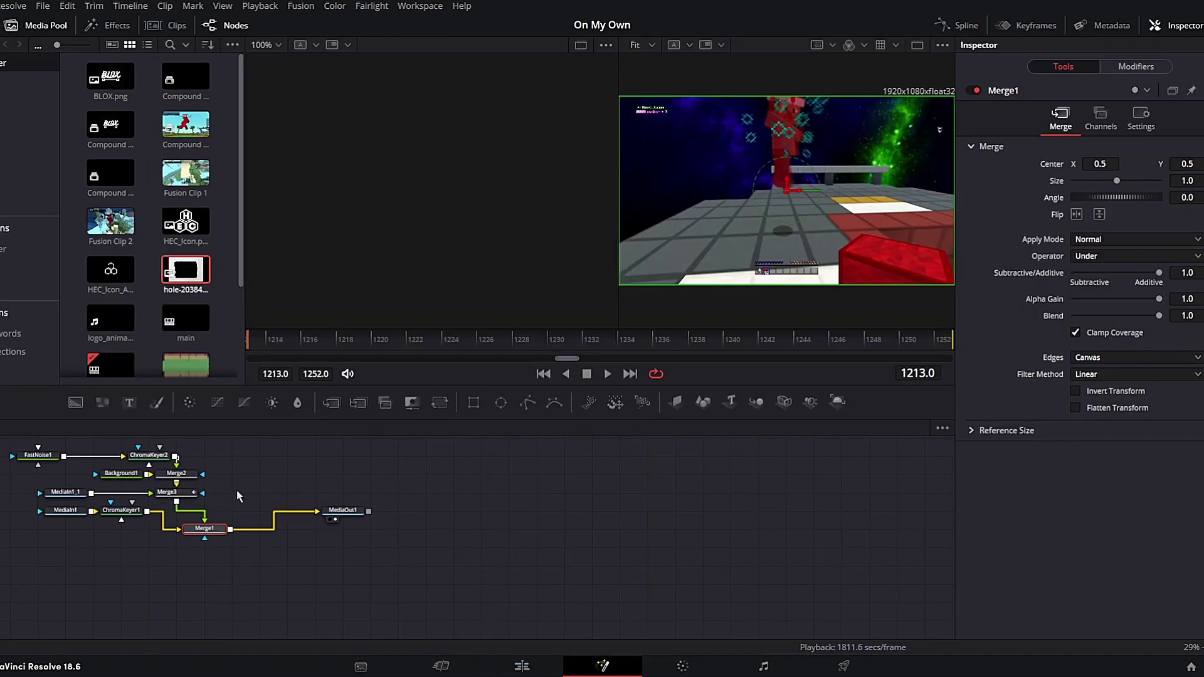
drag(123, 503, 157, 534)
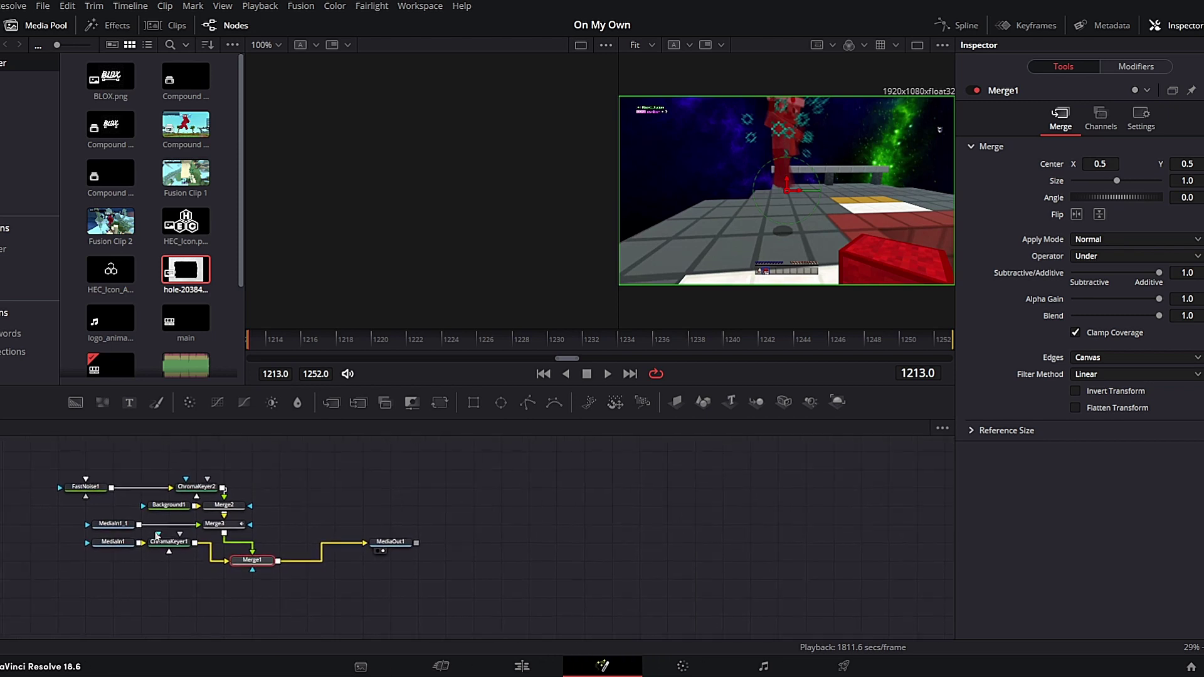
click(99, 489)
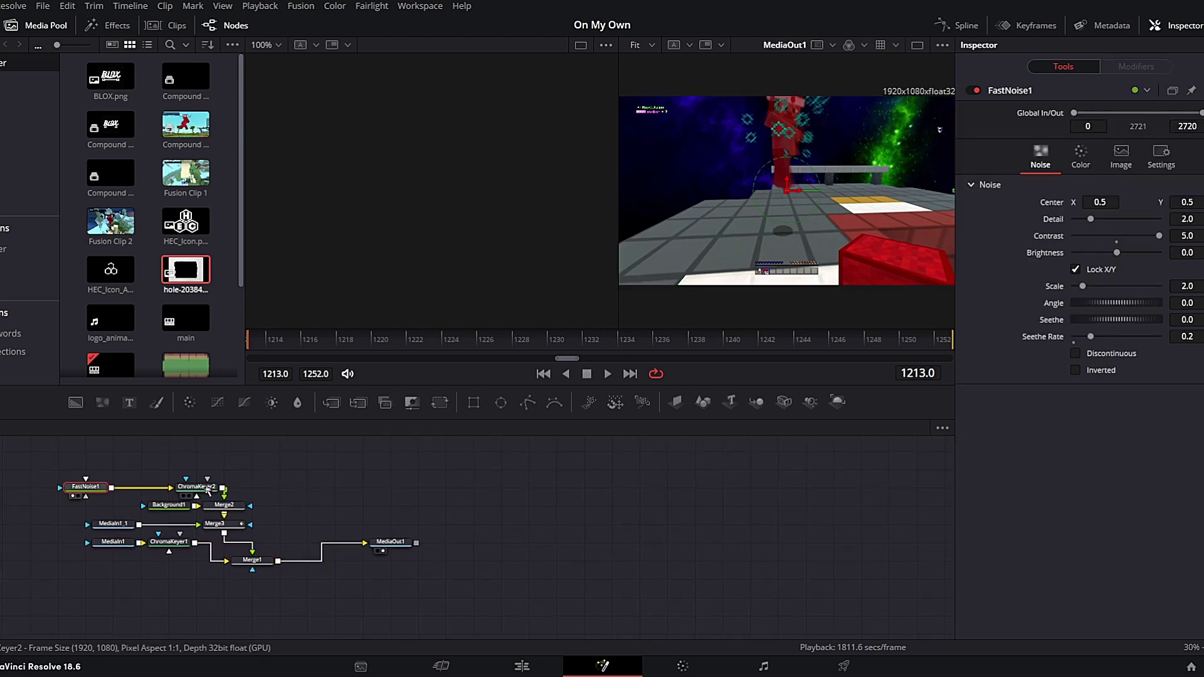
click(116, 527)
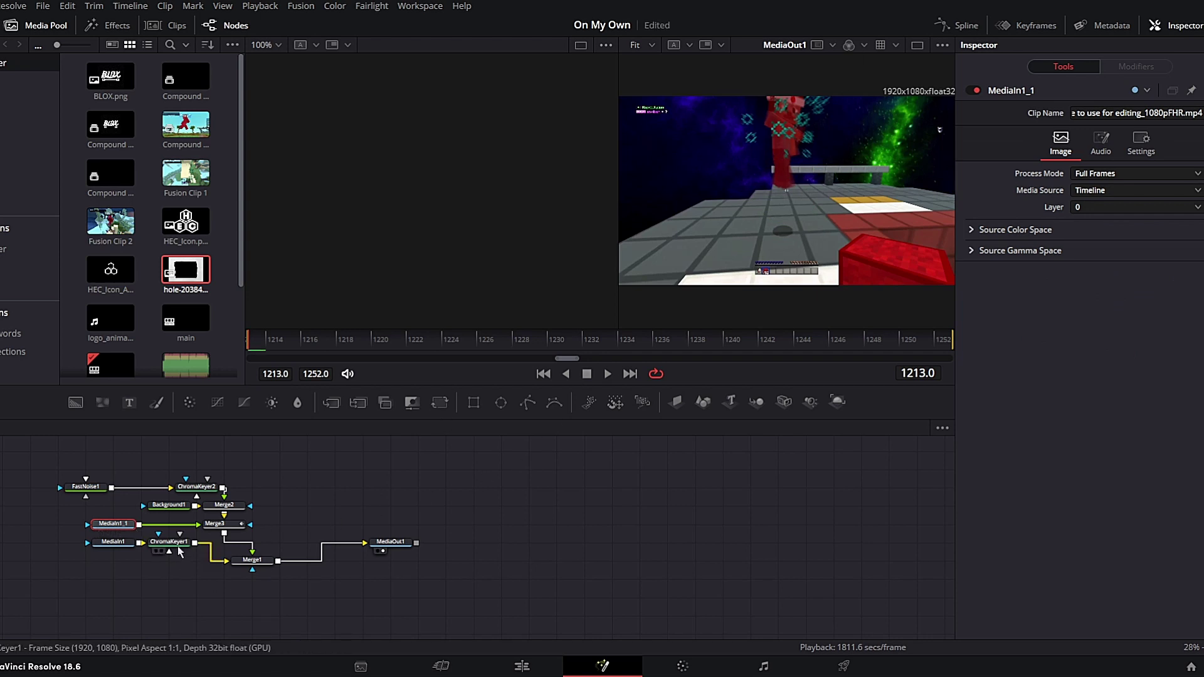
View MediaIn1 and ChromaKeyer1, and play the composition to check the keyed-out sky.
click(113, 542)
key(1)
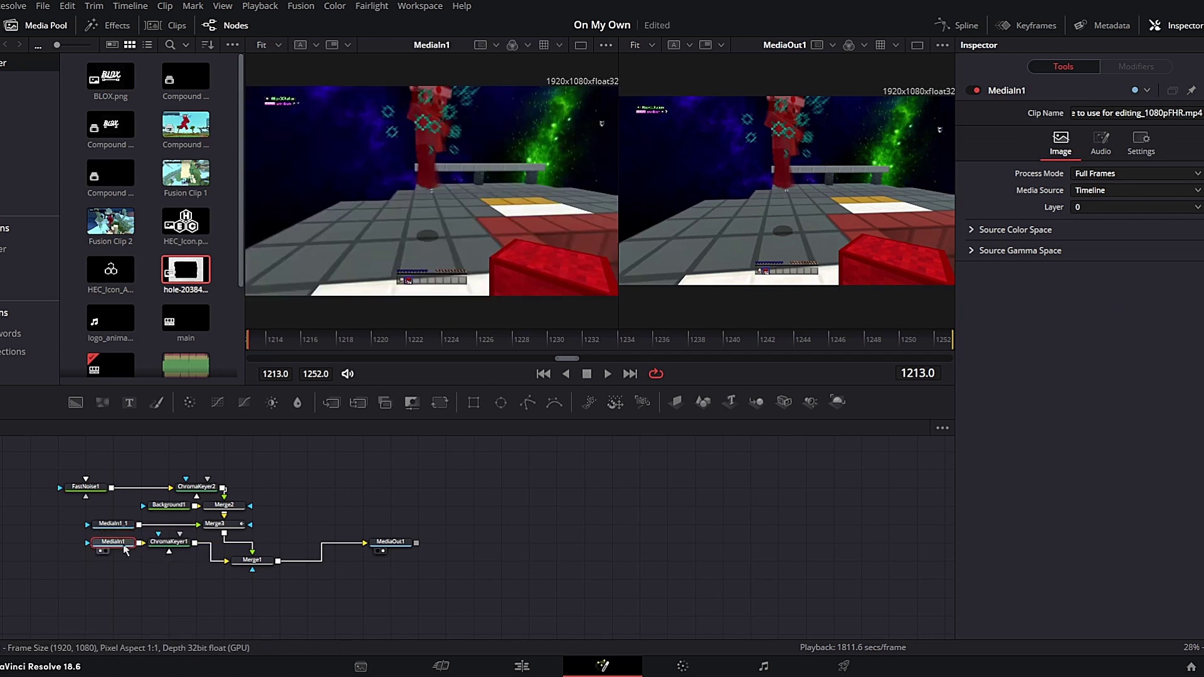
click(174, 547)
key(1)
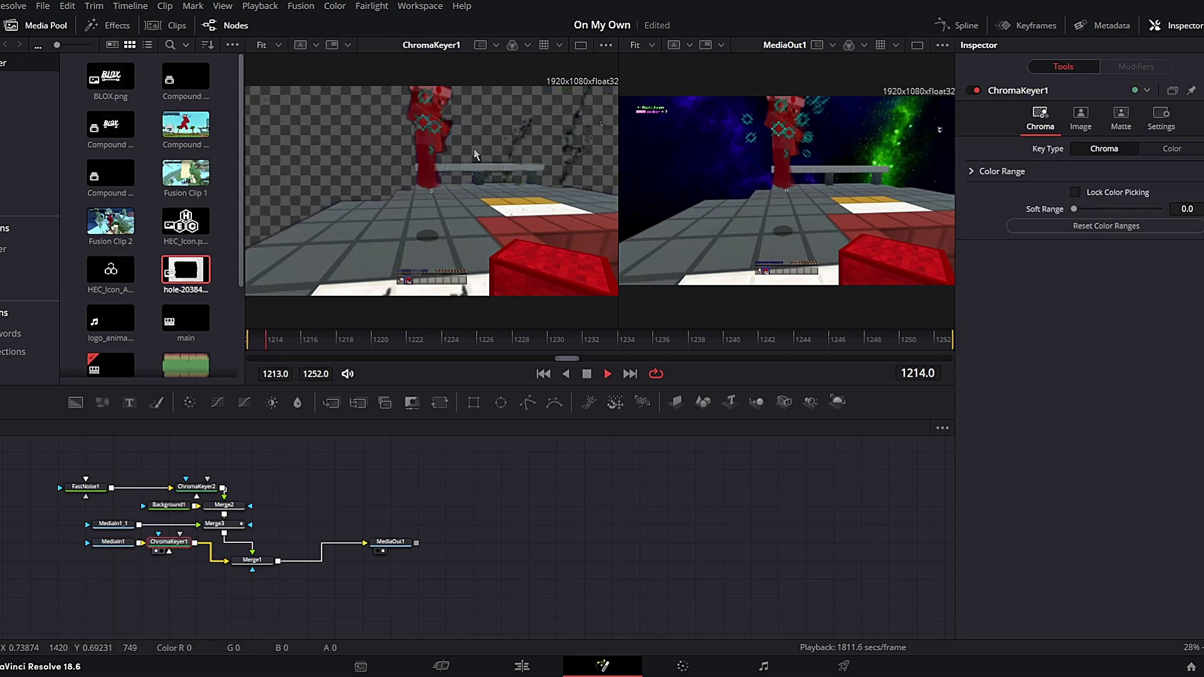
key(space)
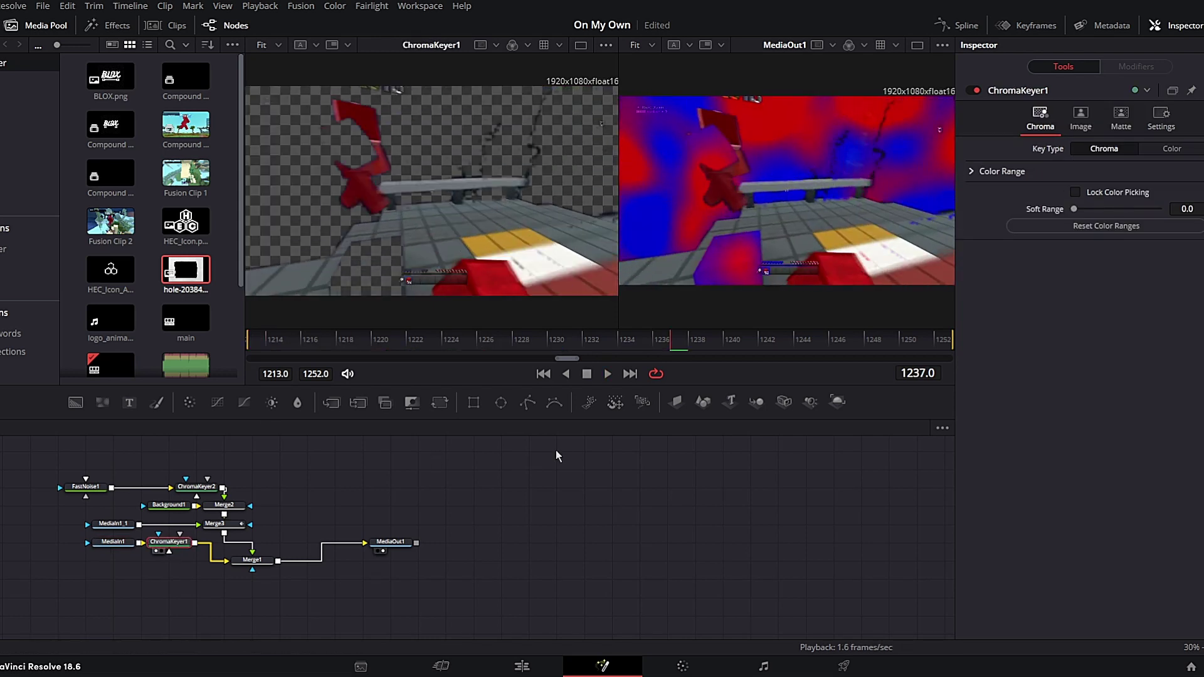
key(space)
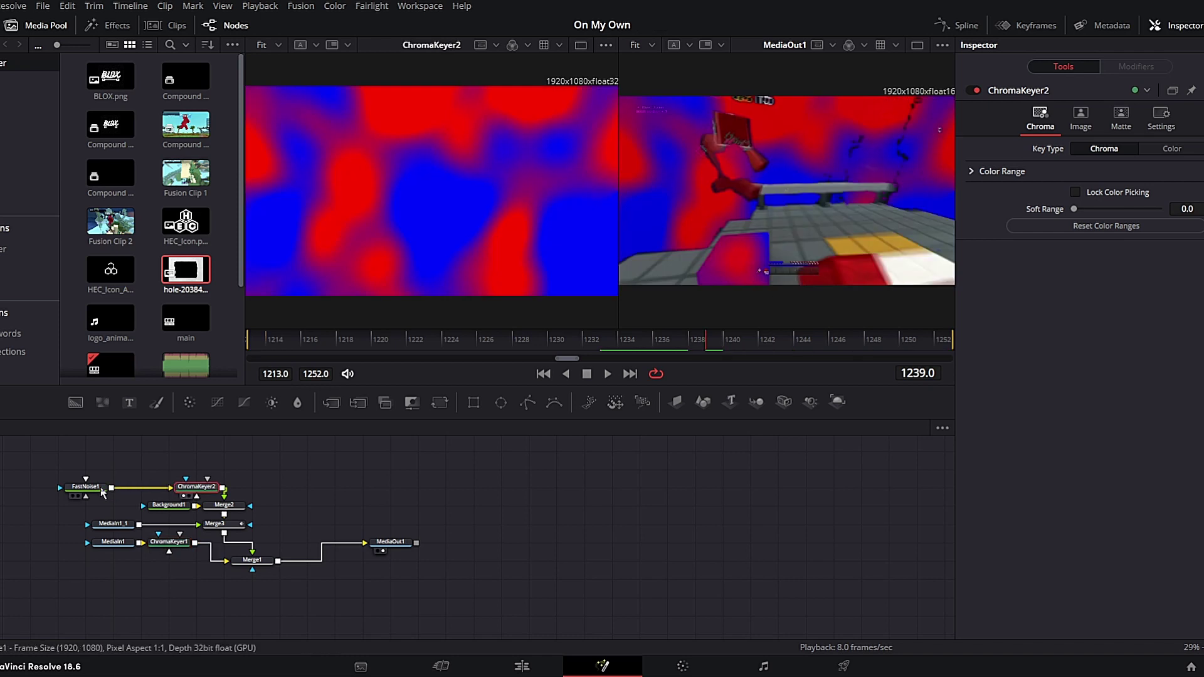
Inspect FastNoise1's noise and color gradient settings and view the Background1 node.
click(100, 489)
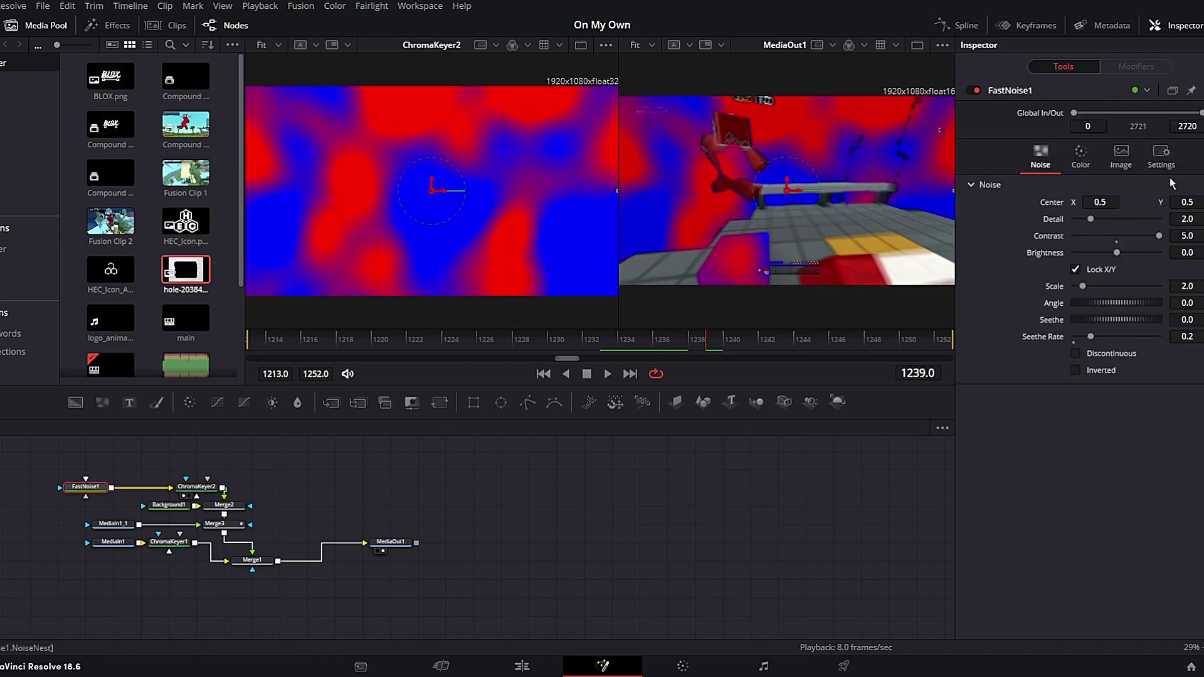
click(1120, 156)
click(1084, 160)
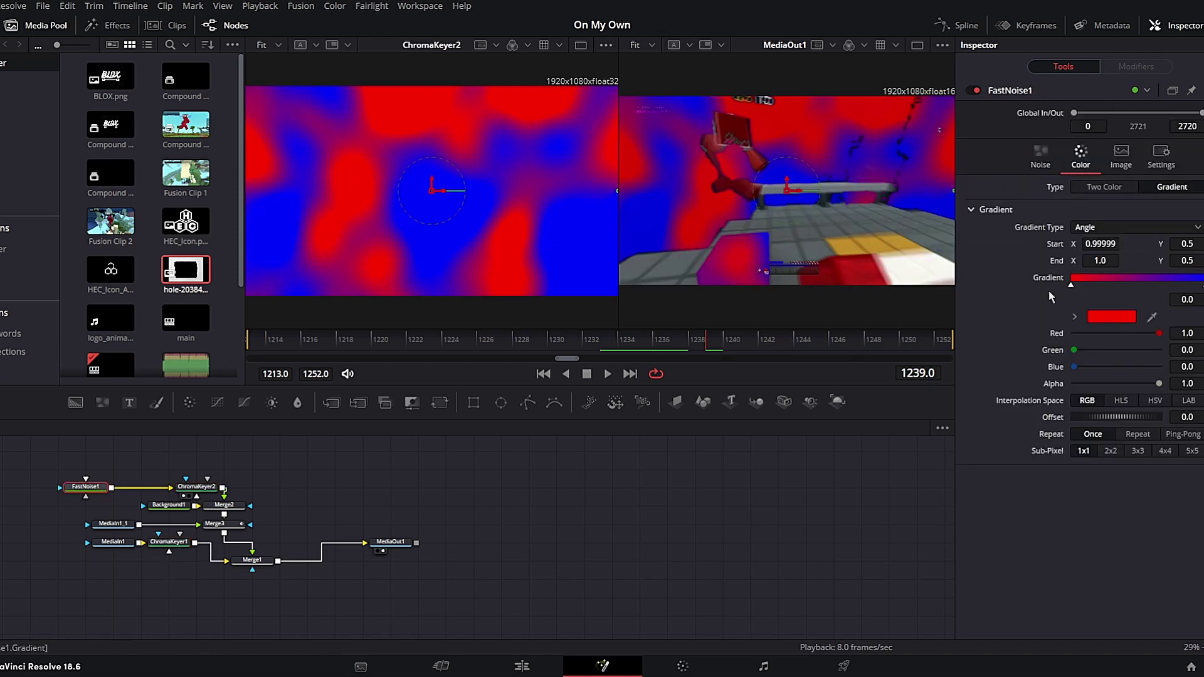
click(213, 506)
click(174, 511)
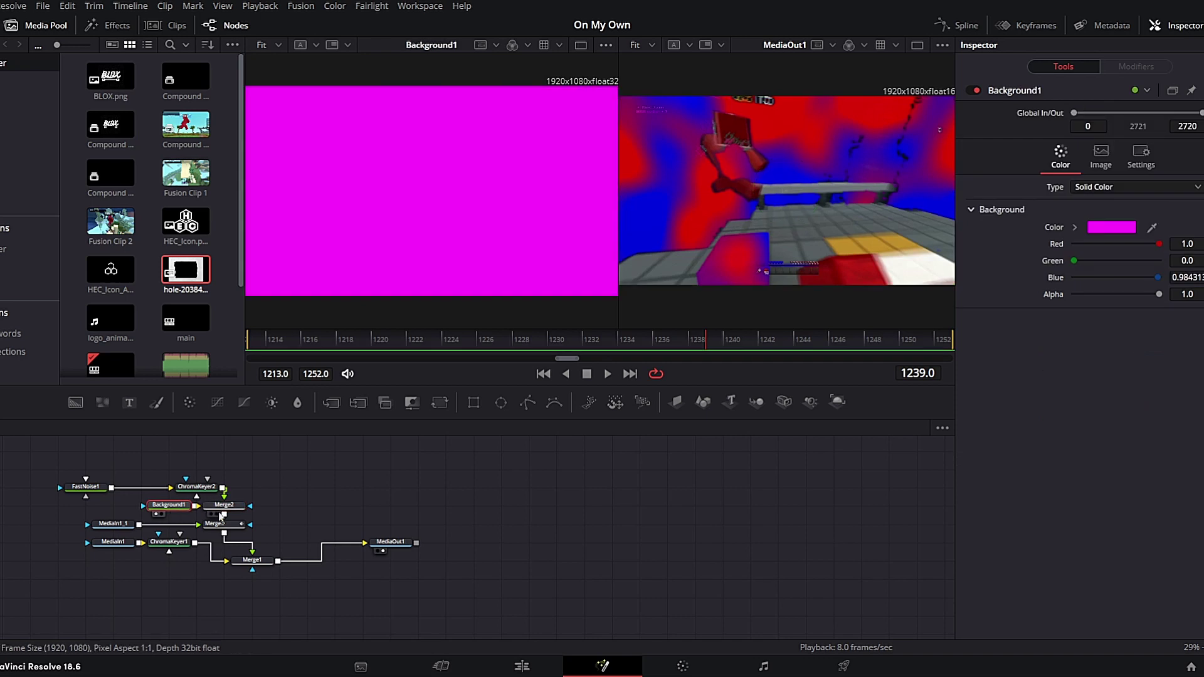
View Merge3 up close and at a distance, and play its blend between the footage and the noise.
click(230, 525)
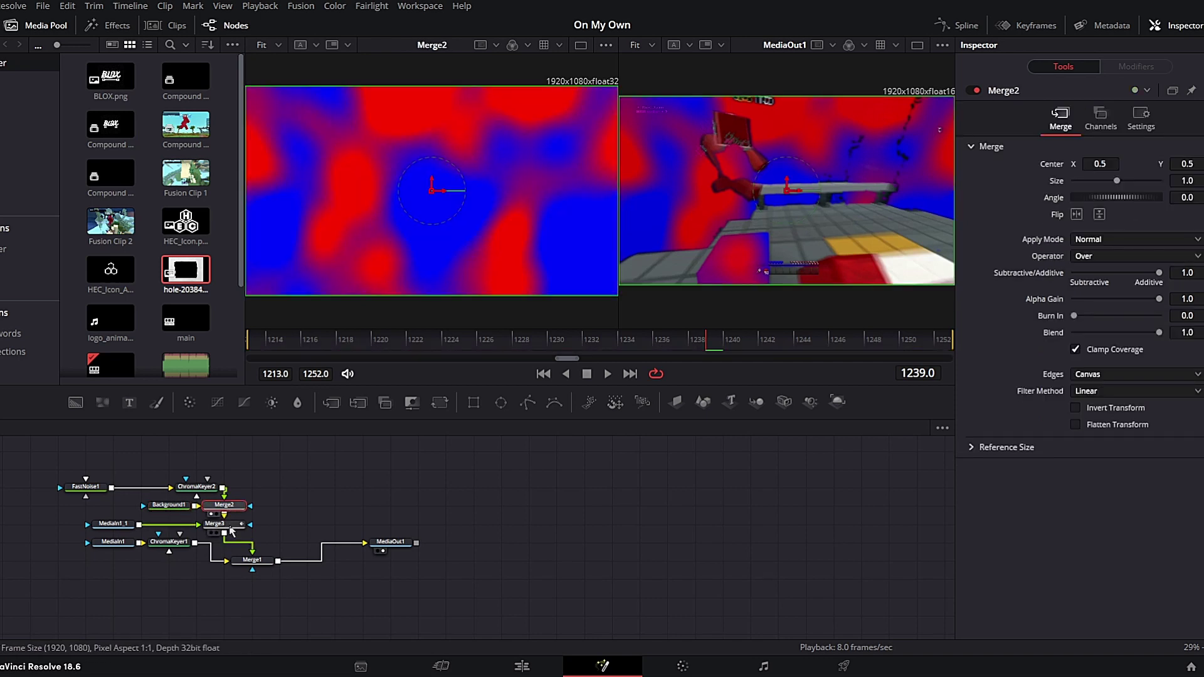
scroll(532, 186, up, 5)
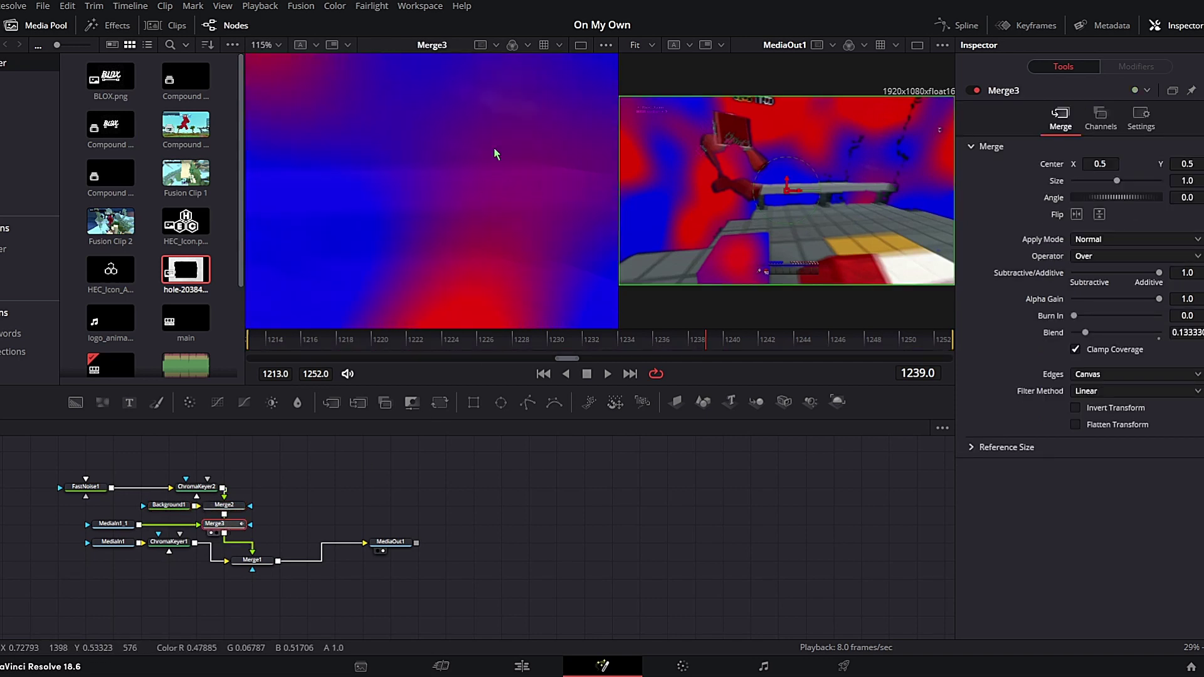
scroll(403, 193, down, 6)
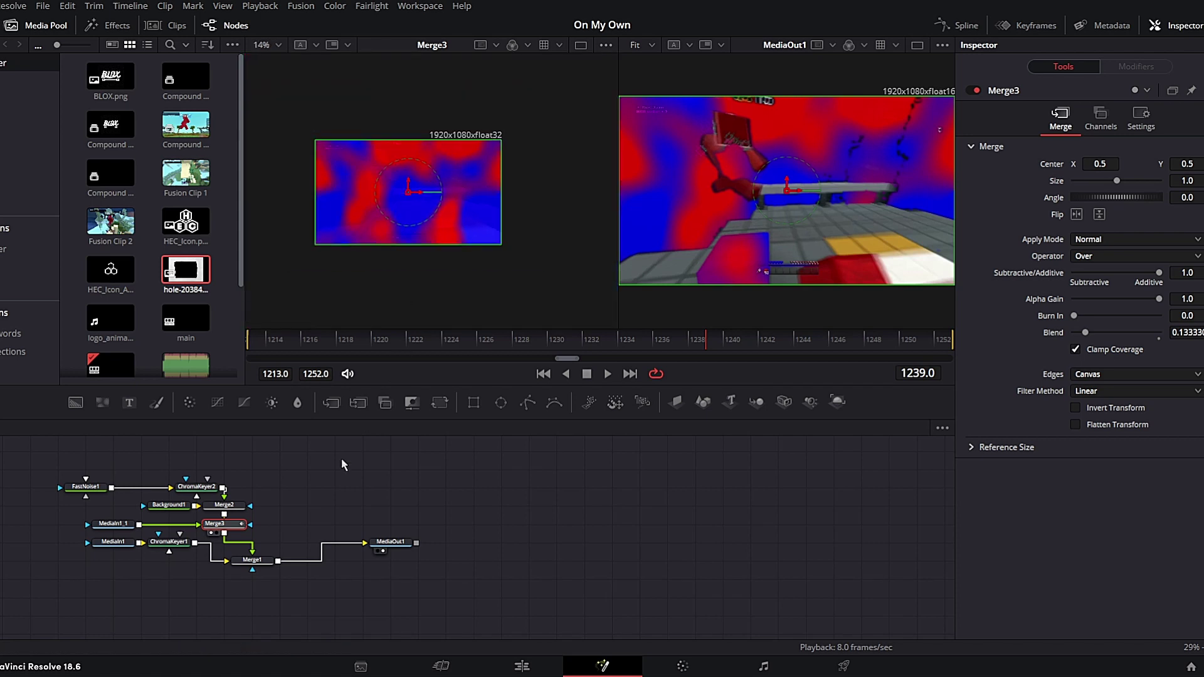
key(space)
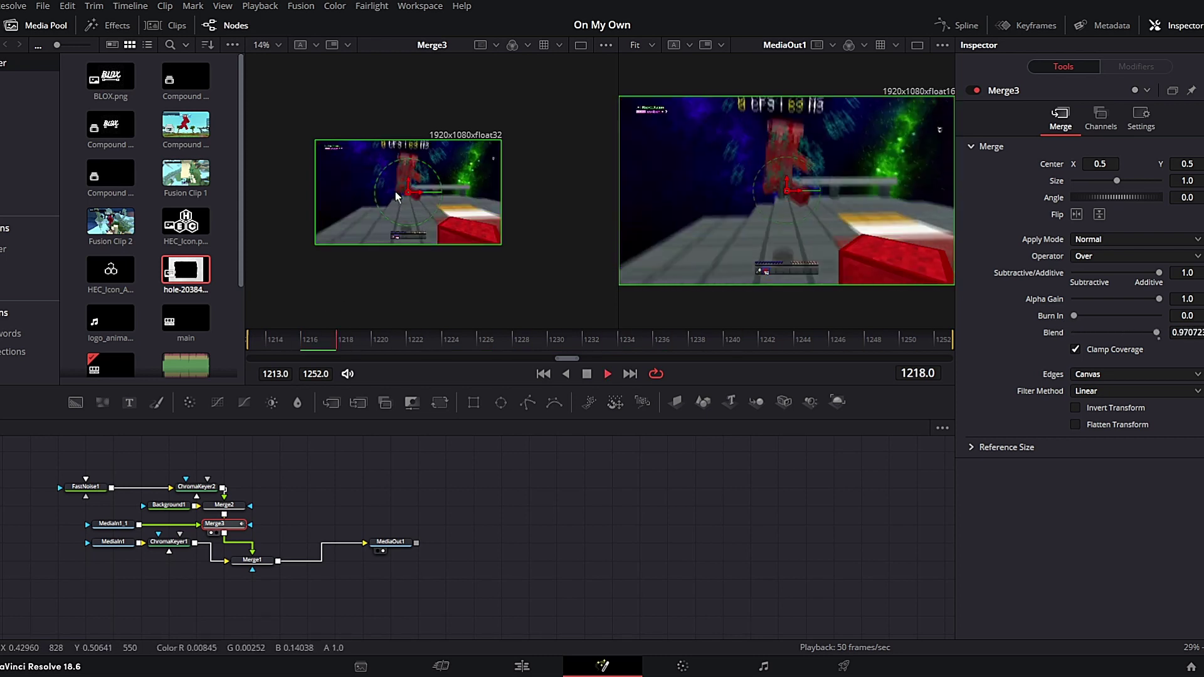
key(space)
Play the composition with Merge1 in the viewer and check the MediaOut1 output.
click(252, 560)
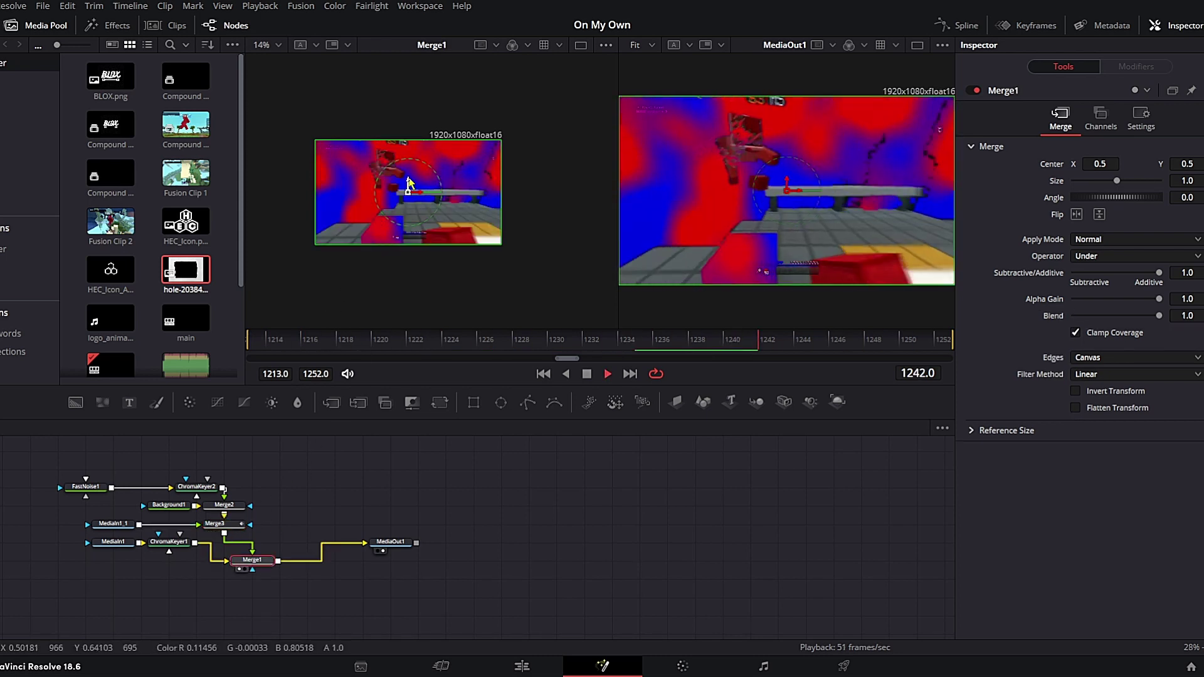
key(space)
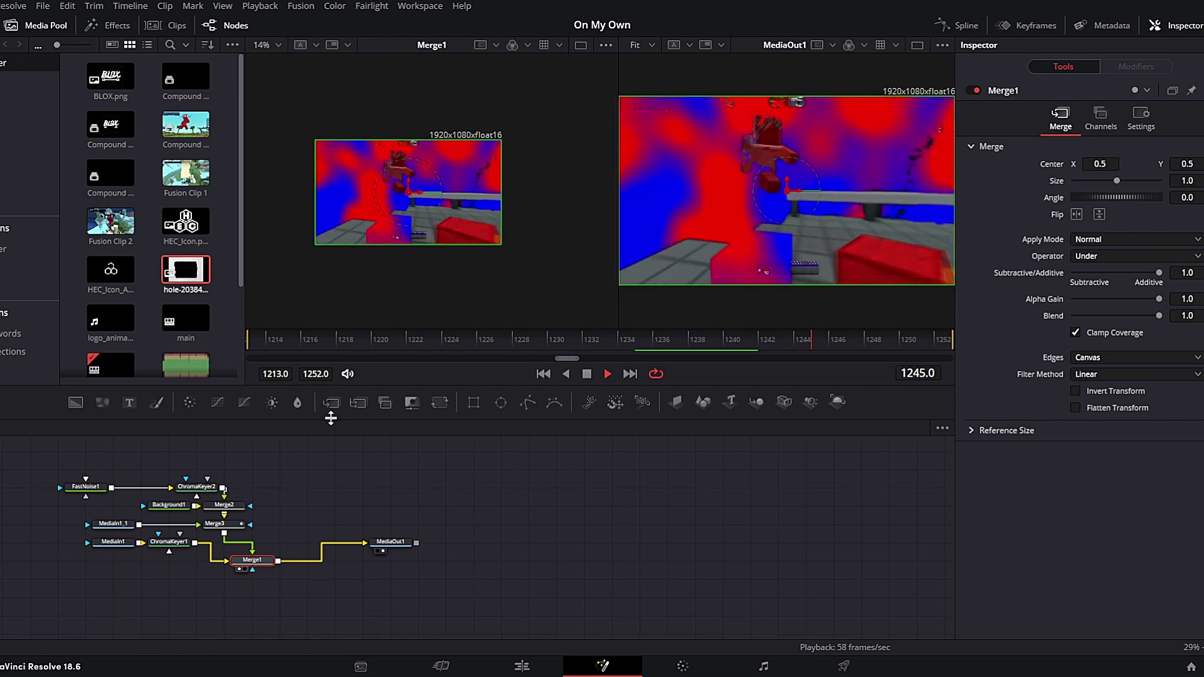
key(space)
click(399, 542)
key(1)
key(1)
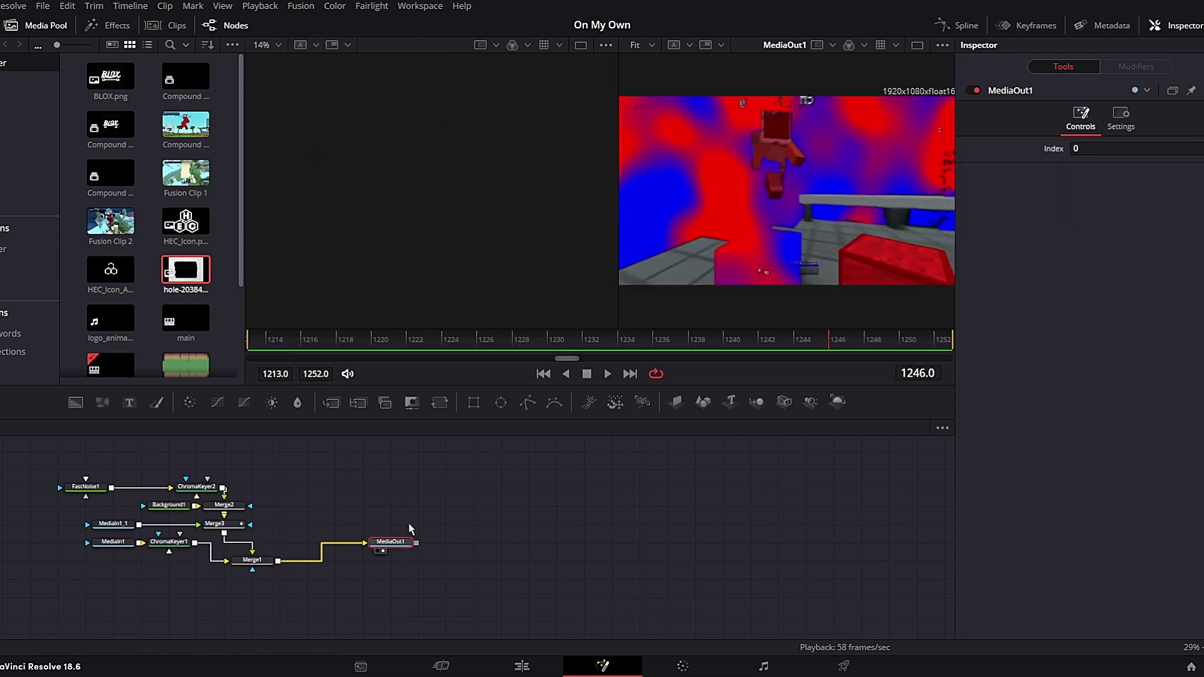
key(2)
Open the following footage clip from the edit timeline in Fusion and view its FastNoise1 and ChromaKeyer2 nodes.
click(522, 665)
key(shift+5)
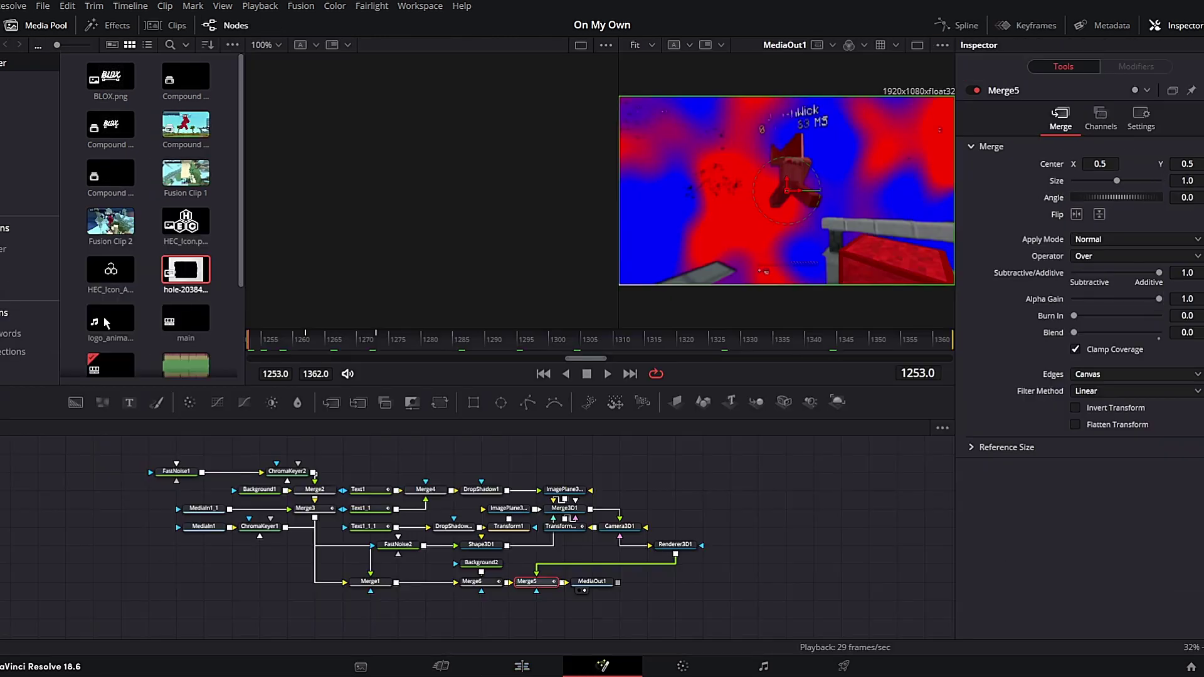
drag(259, 345, 146, 384)
click(176, 471)
key(1)
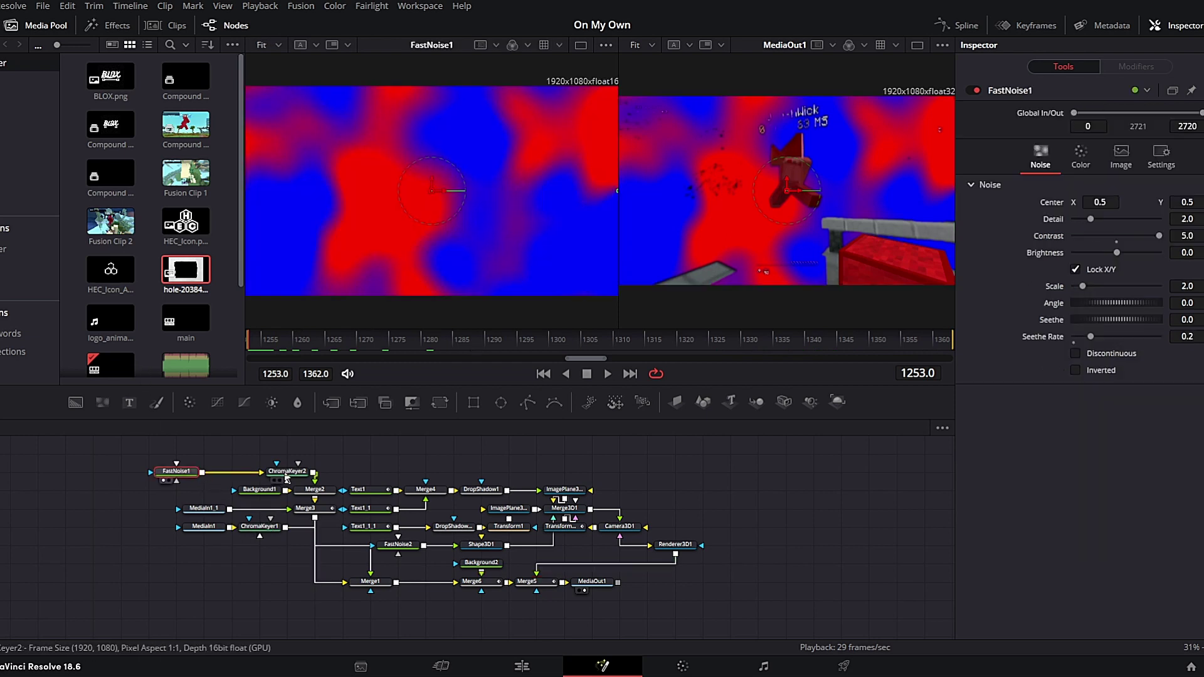
click(286, 474)
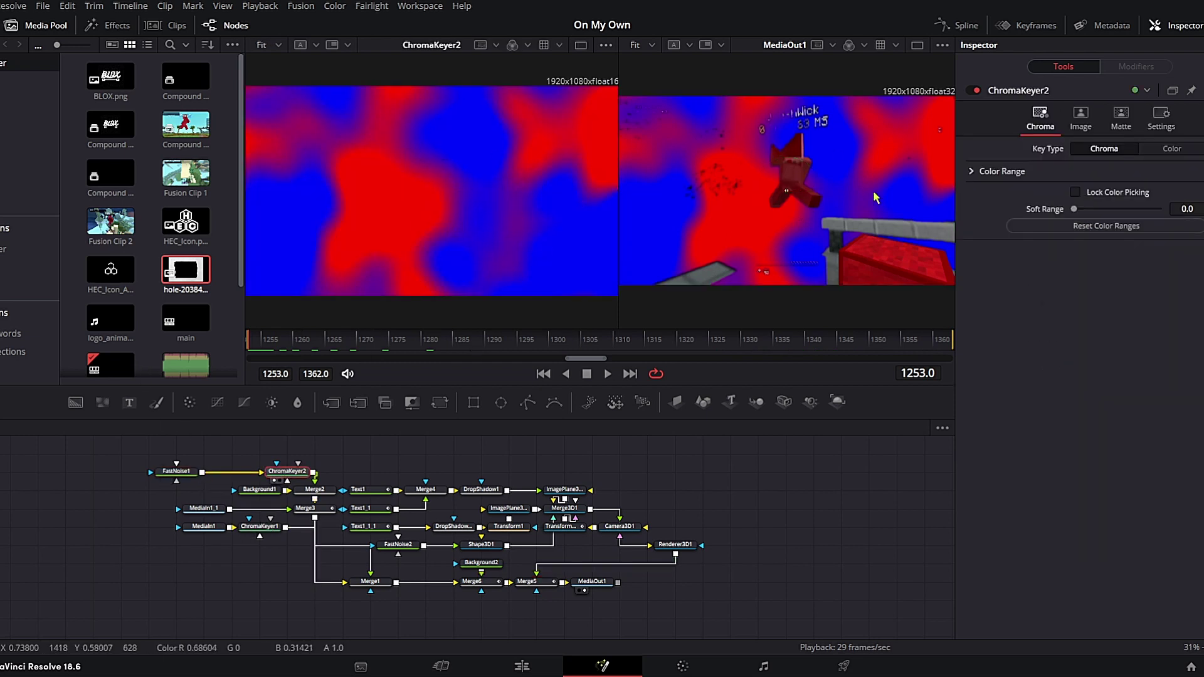
Play the typography composition, stop at frame 1270, and view MediaIn1_1.
key(space)
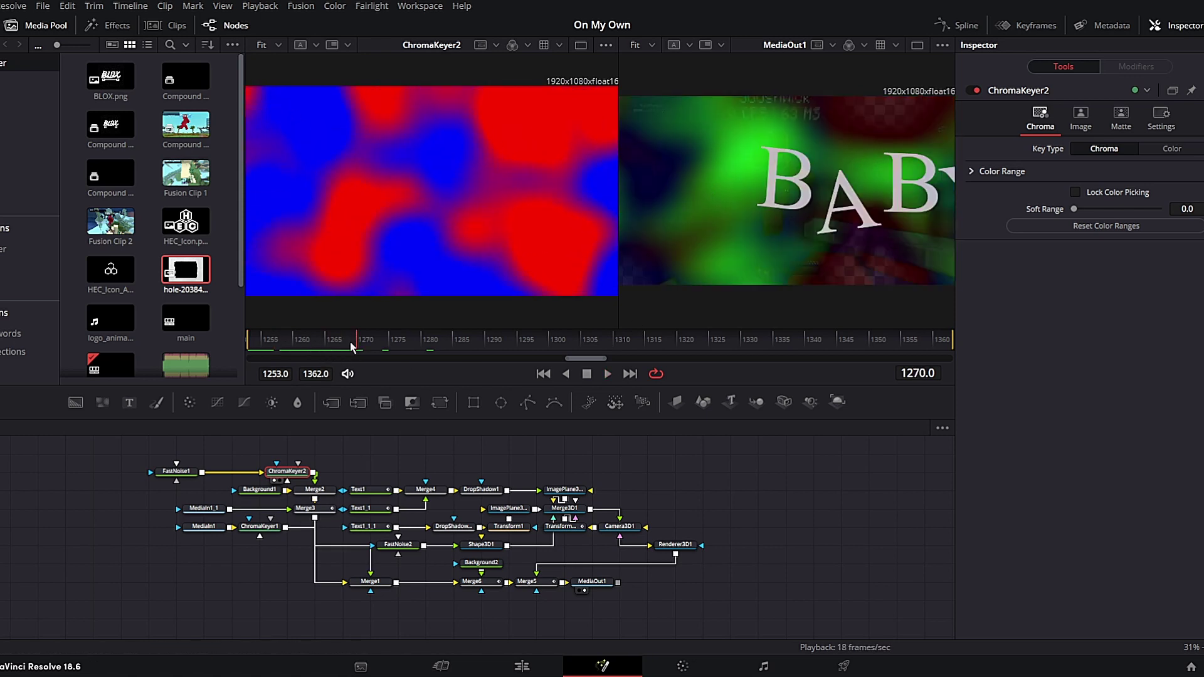
mouse_move(352, 346)
mouse_down()
mouse_move(317, 348)
mouse_move(358, 348)
mouse_up()
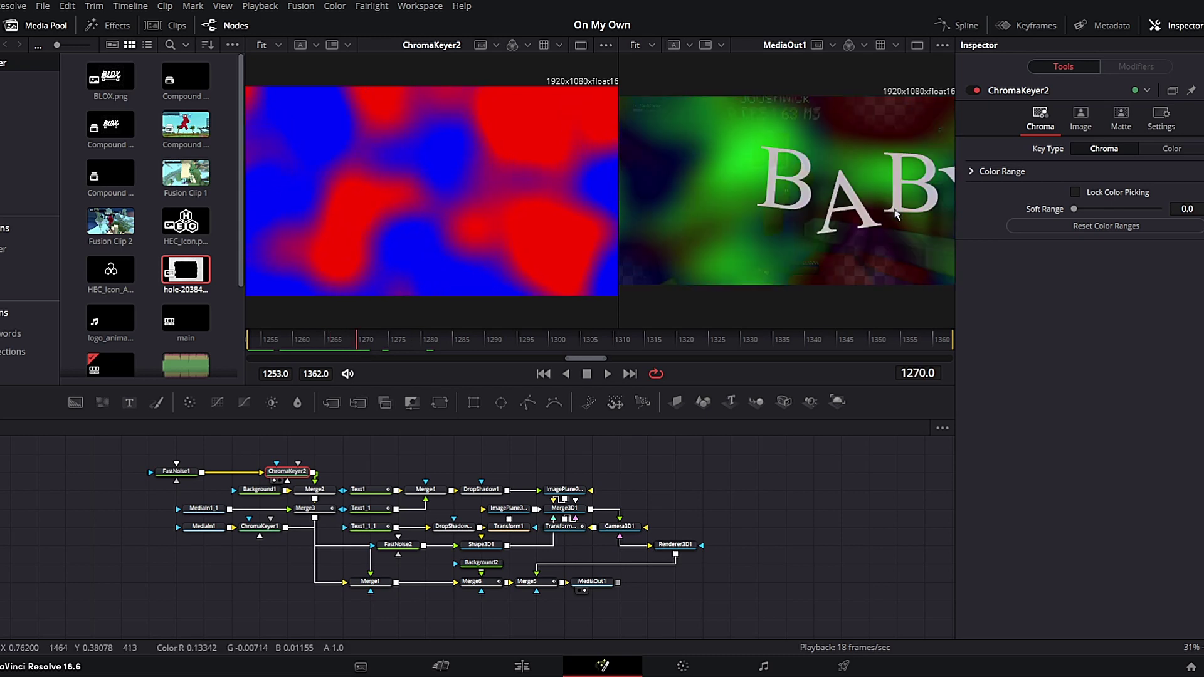
click(204, 510)
key(1)
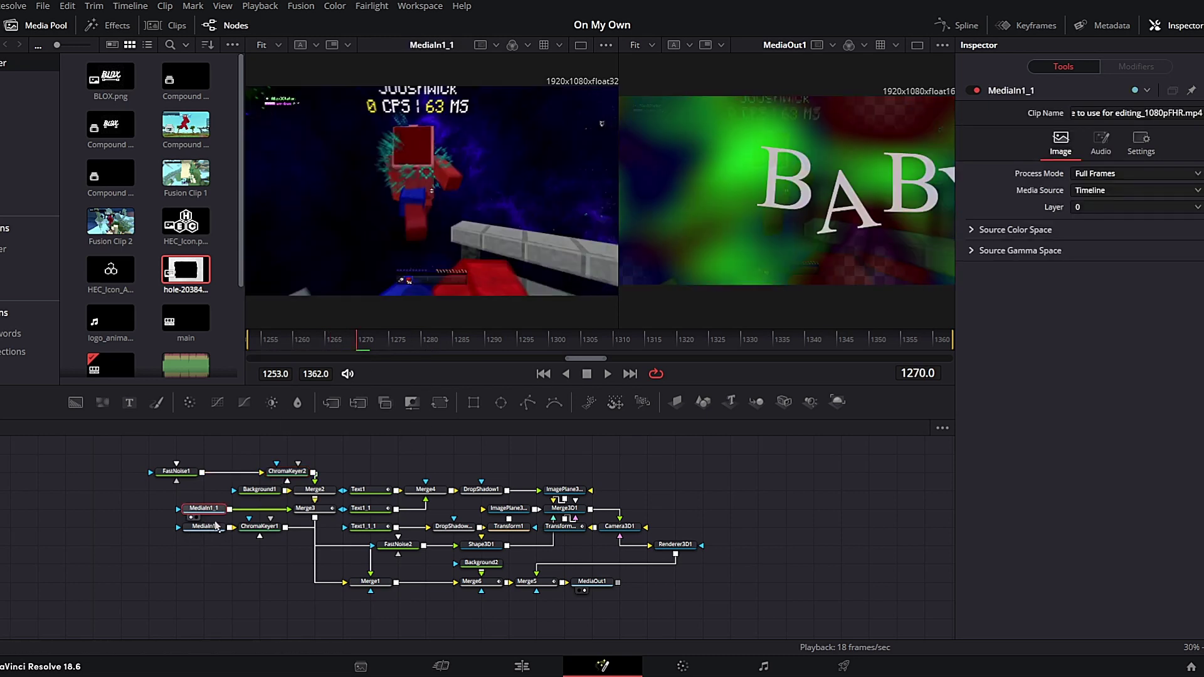
View the BABY text node from frame 1258 and the I JUST text node Text1_1, and play the animation.
drag(367, 489, 422, 215)
drag(370, 345, 284, 343)
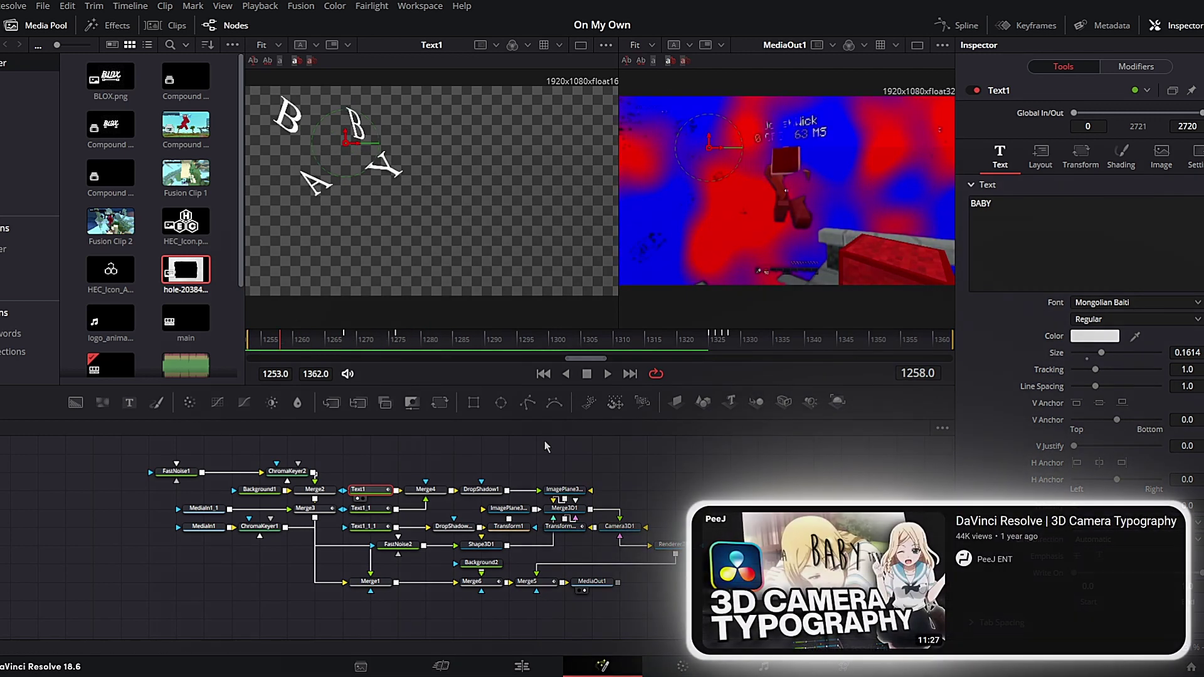
click(370, 508)
key(1)
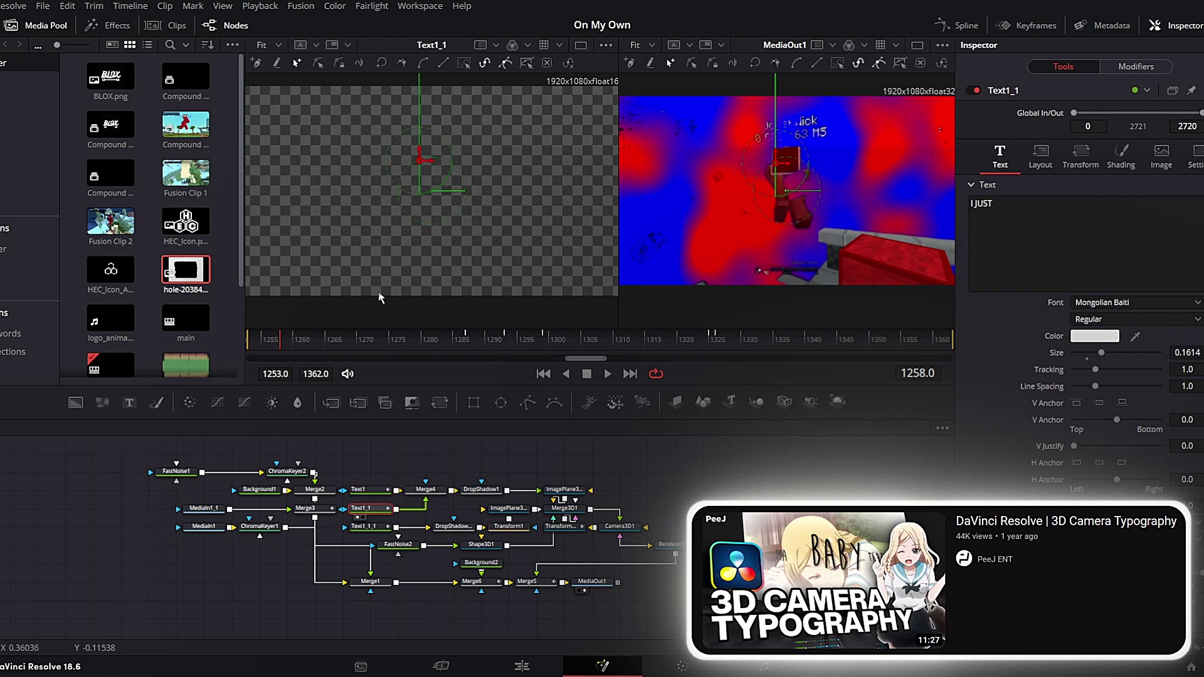
key(space)
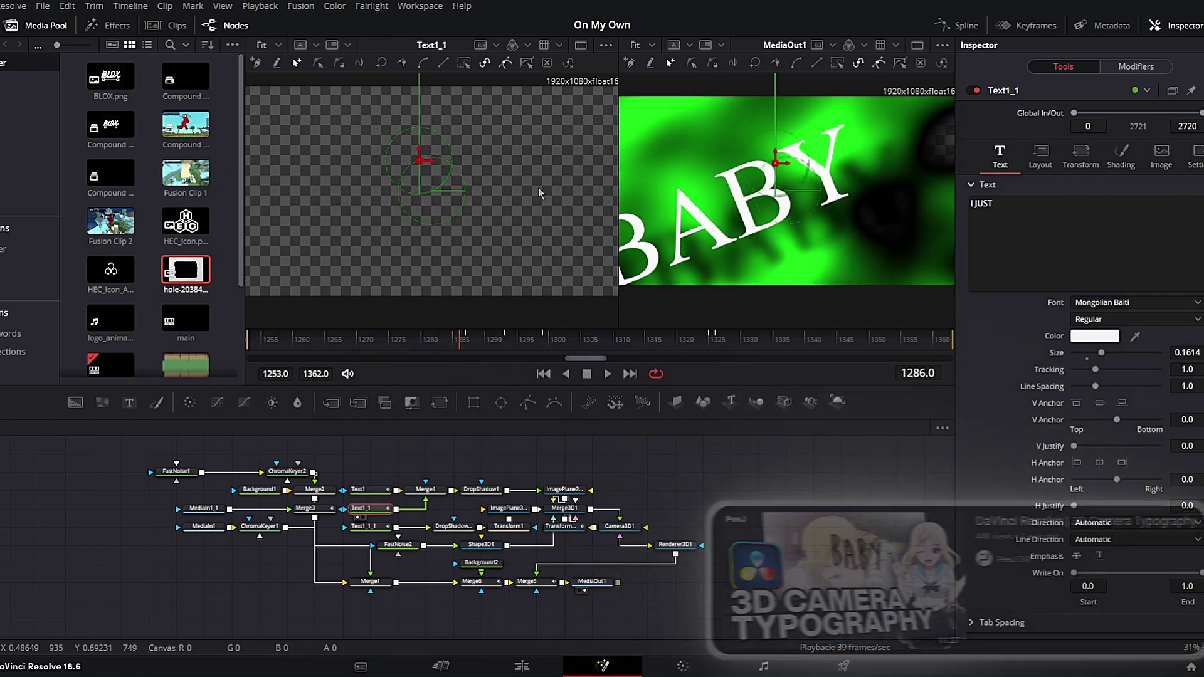
View the LOST CONTROL text node Text1_1_1 and play its animation.
click(377, 528)
key(1)
key(space)
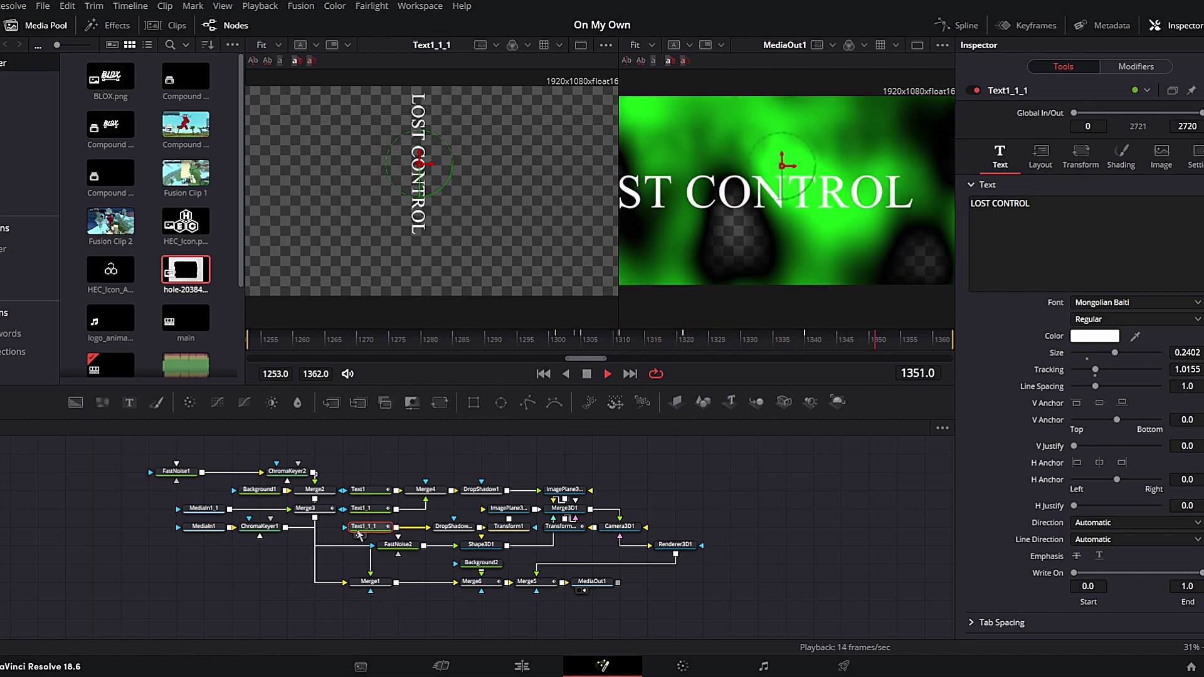
Stop playback, view the I JUST text node Text1_1, and scrub the composition to frame 1306.
key(space)
click(383, 514)
drag(521, 346, 589, 339)
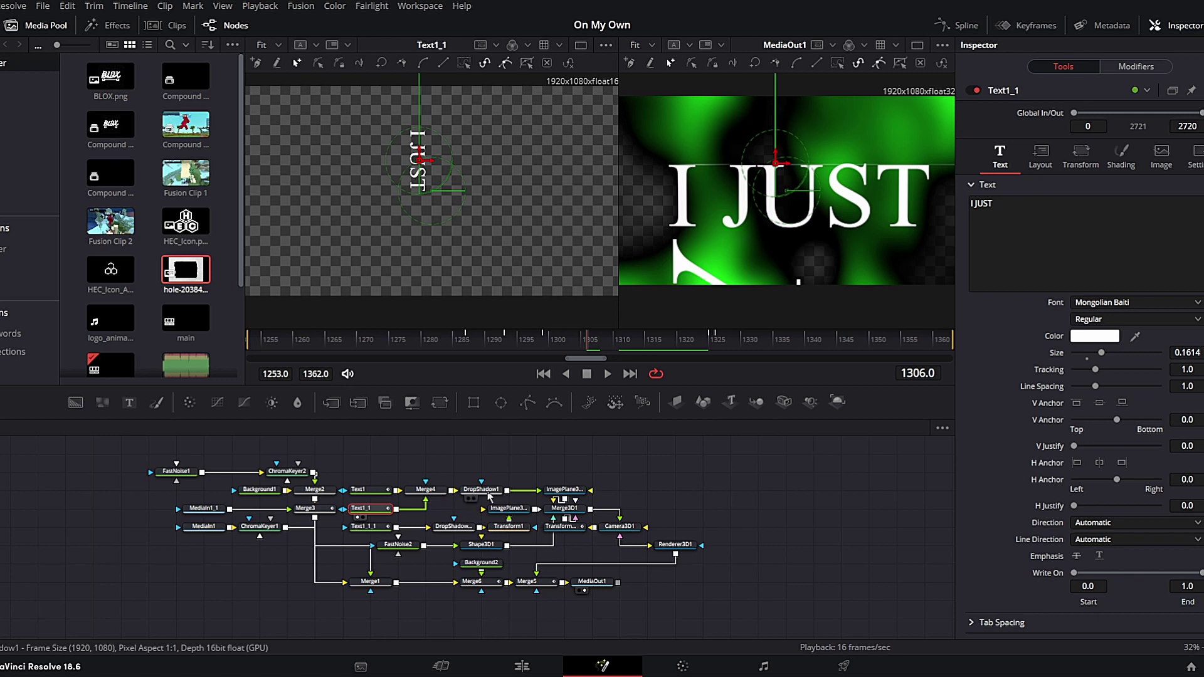
View the combined text at Merge4 and DropShadow1, and its placement on the ImagePlane3D1 node.
click(483, 493)
click(427, 491)
key(1)
click(482, 491)
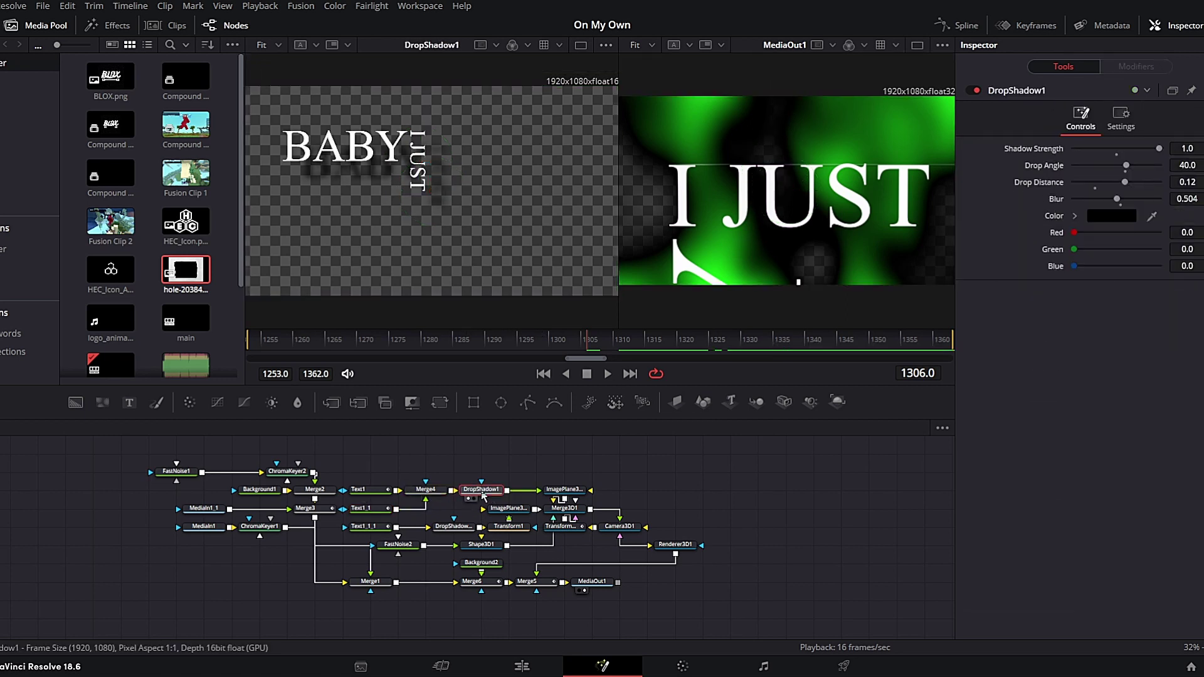
click(560, 489)
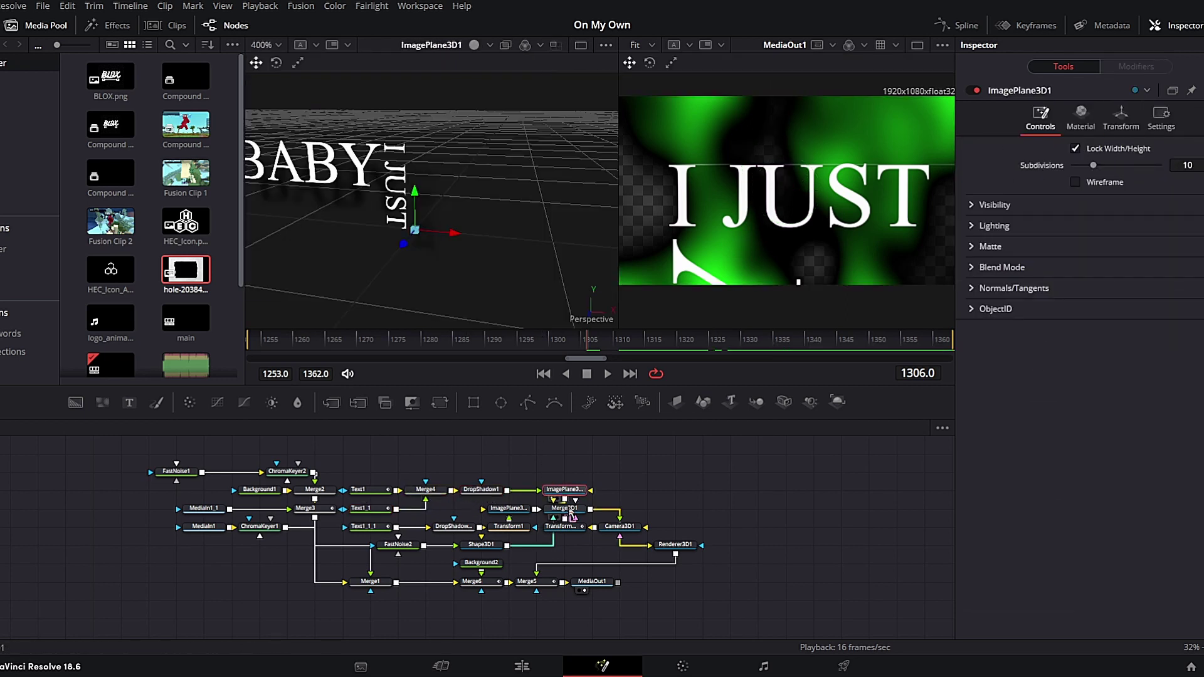
View Merge3D1 and inspect its text, camera and noise background in the 3D scene at frame 1306.
click(564, 508)
scroll(419, 217, down, 1)
drag(393, 216, 316, 241)
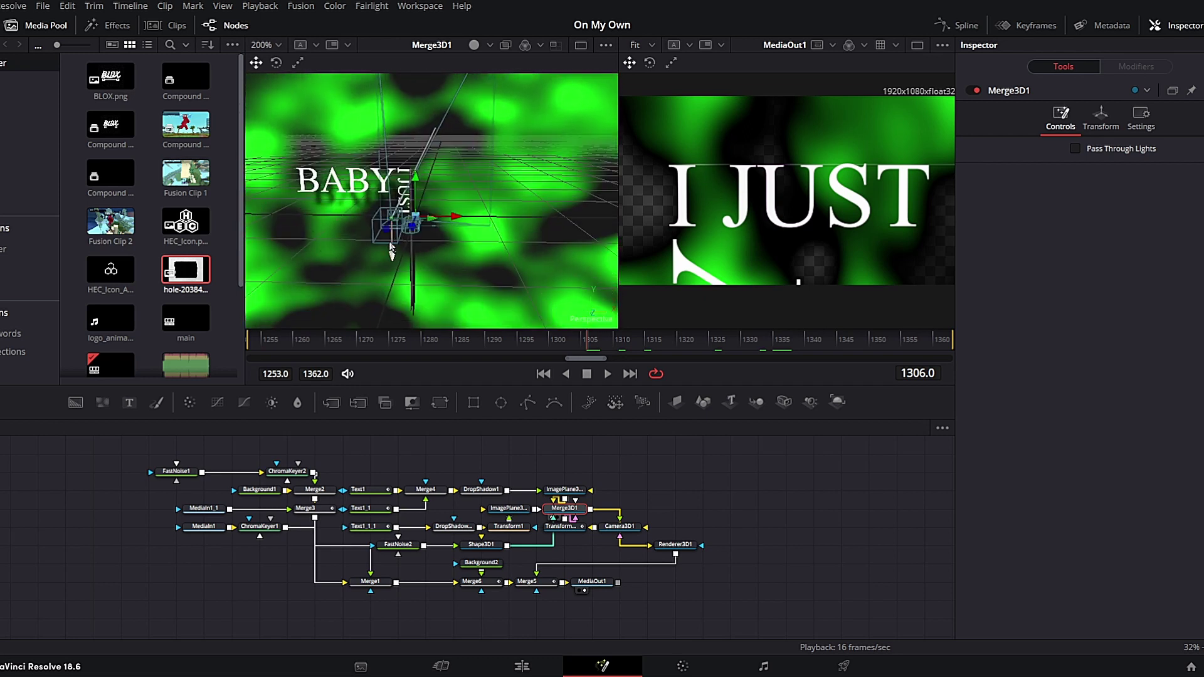
drag(392, 251, 430, 207)
Scrub the Merge3D1 scene from frame 1253 to 1308 to follow the camera past the BABY and I JUST text.
drag(318, 344, 227, 342)
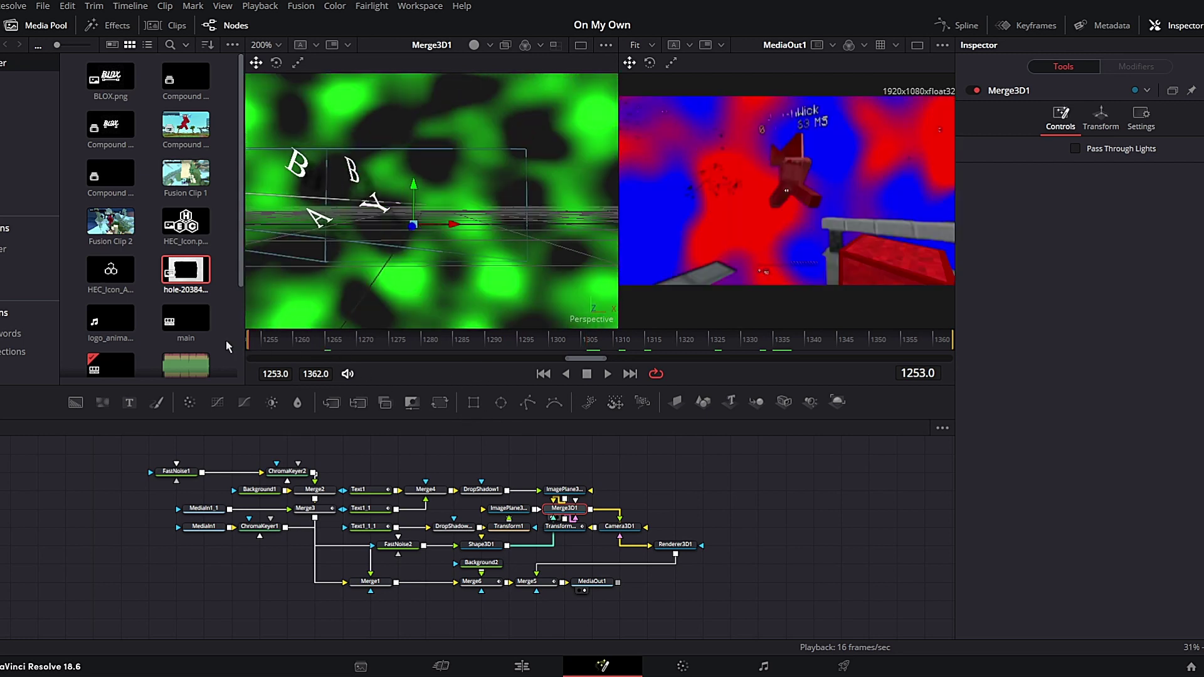
scroll(374, 255, down, 1)
drag(316, 215, 418, 189)
drag(297, 344, 606, 346)
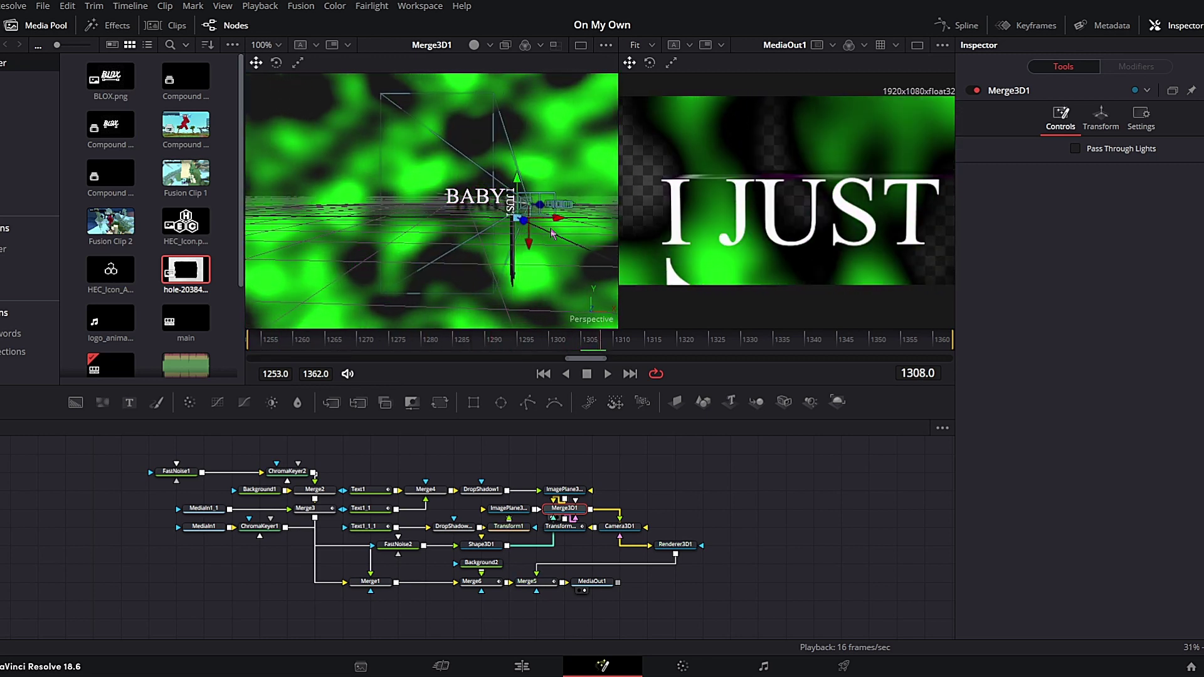
scroll(435, 236, up, 3)
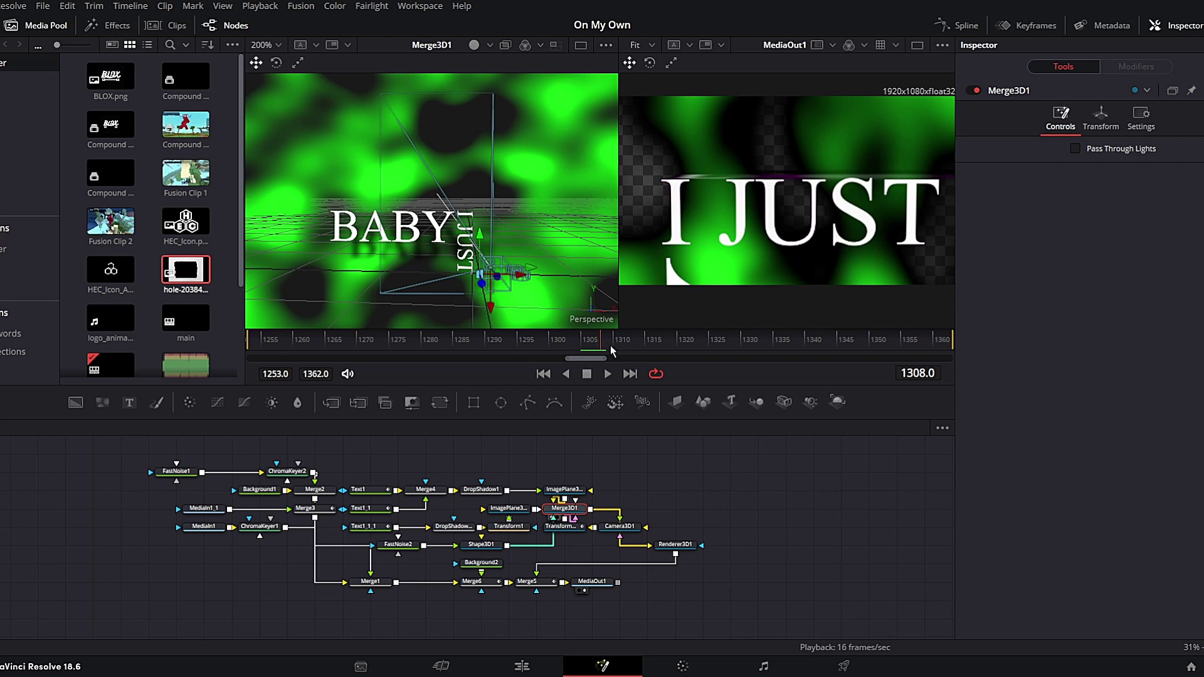
Scrub the Merge3D1 scene on to frame 1361 to follow the camera around the LOST CONTROL text.
drag(611, 346, 679, 345)
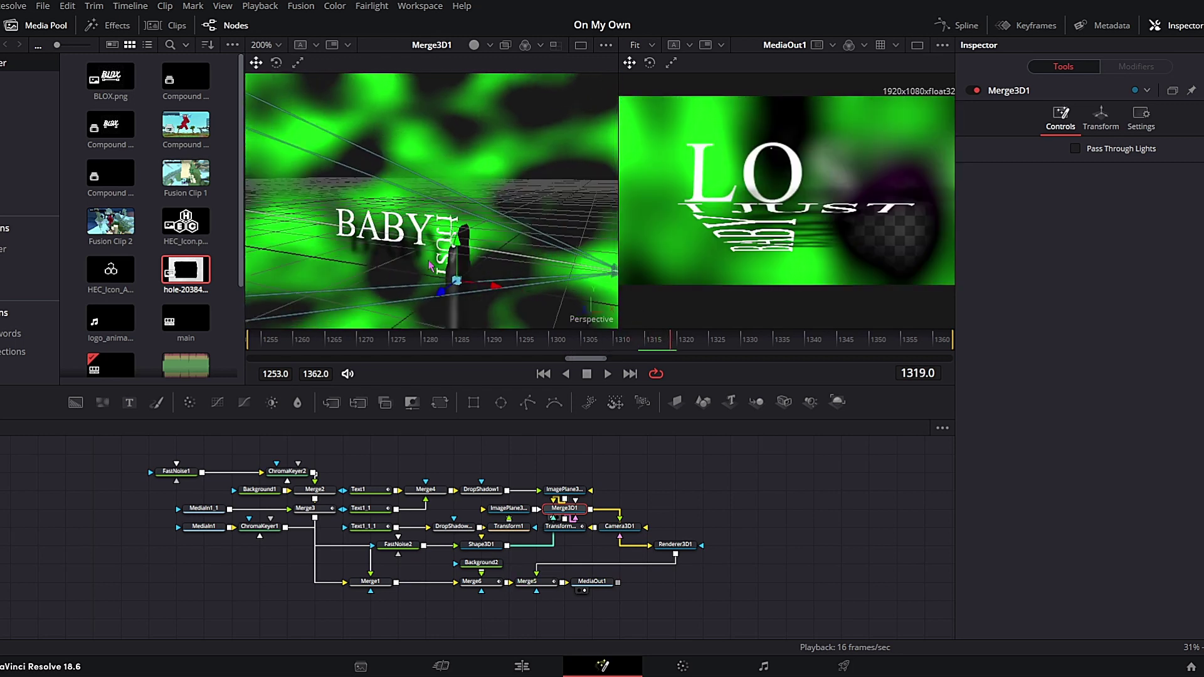
drag(430, 266, 330, 267)
drag(637, 340, 940, 342)
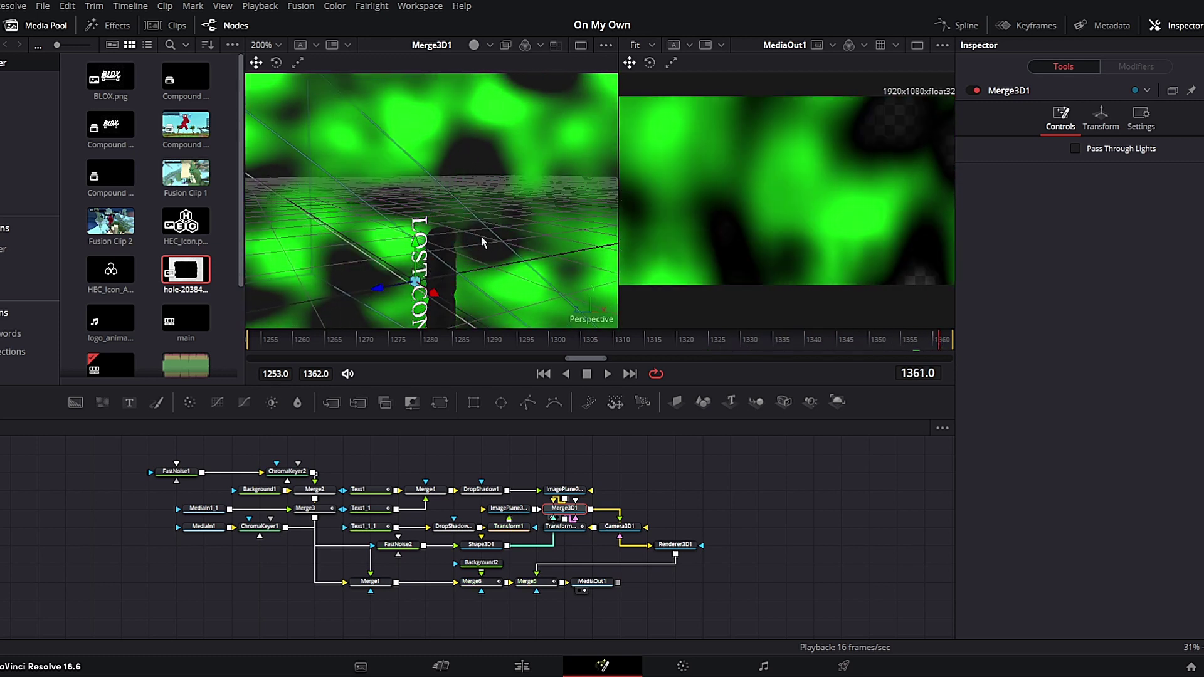
scroll(465, 242, down, 1)
drag(379, 271, 460, 247)
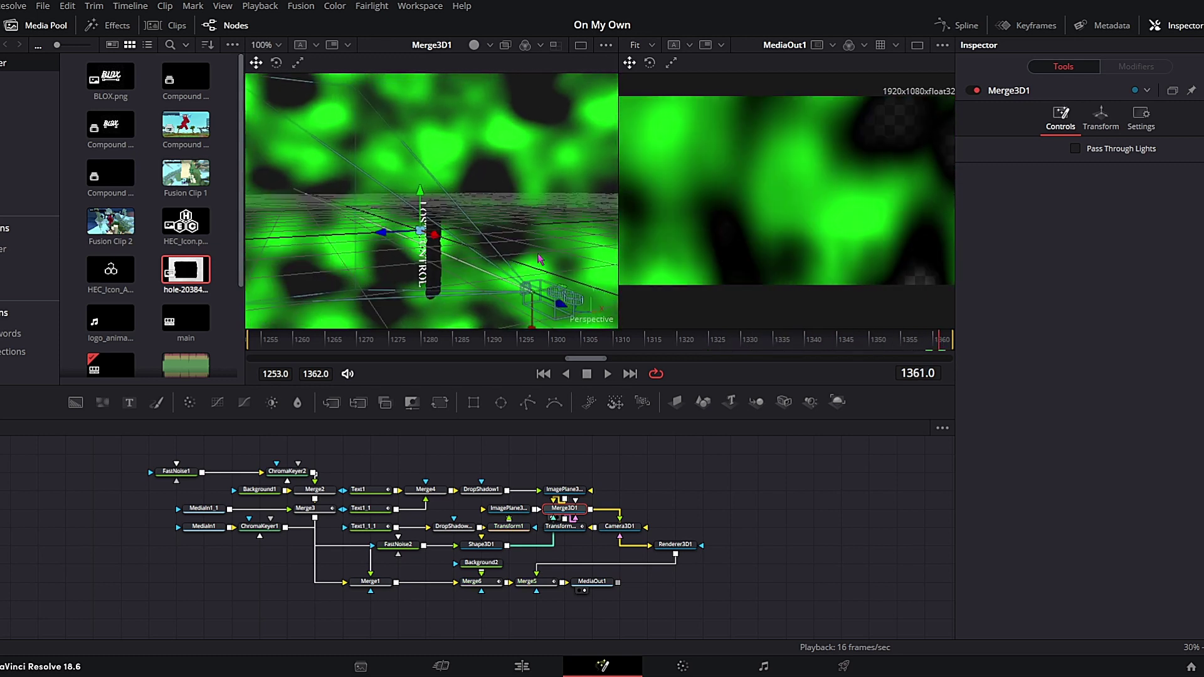
View the Merge1, FastNoise2 and Shape3D1 nodes that supply the footage and the noise background.
click(375, 582)
key(1)
click(398, 544)
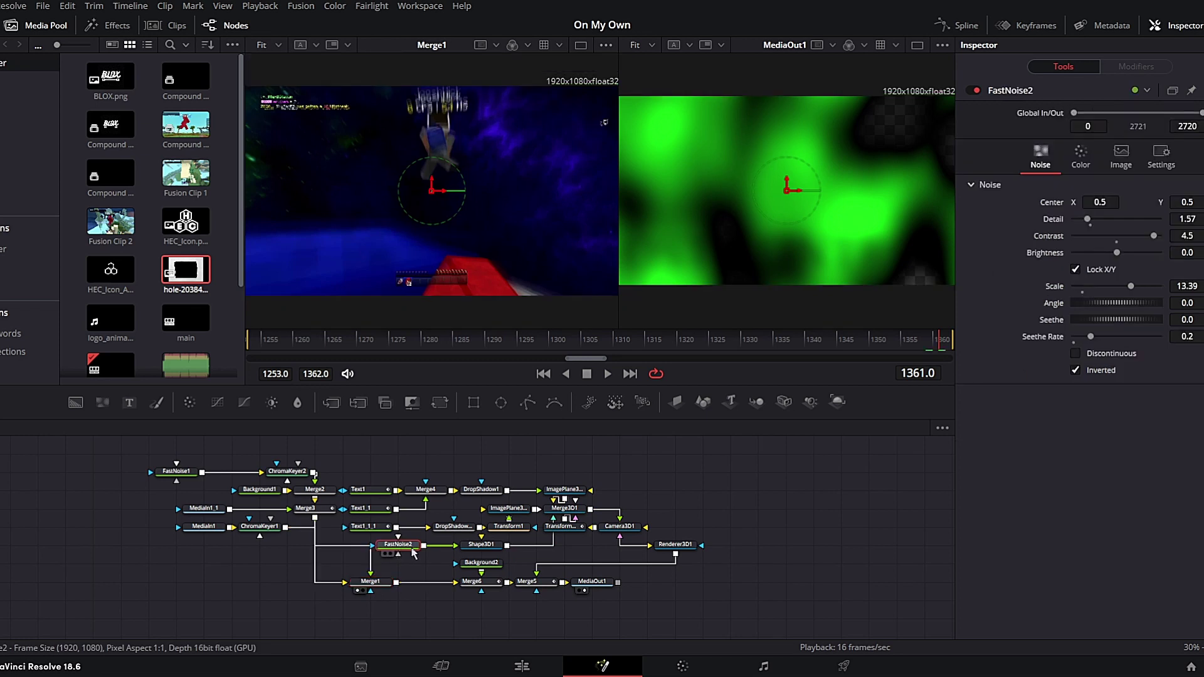
key(1)
click(491, 551)
key(1)
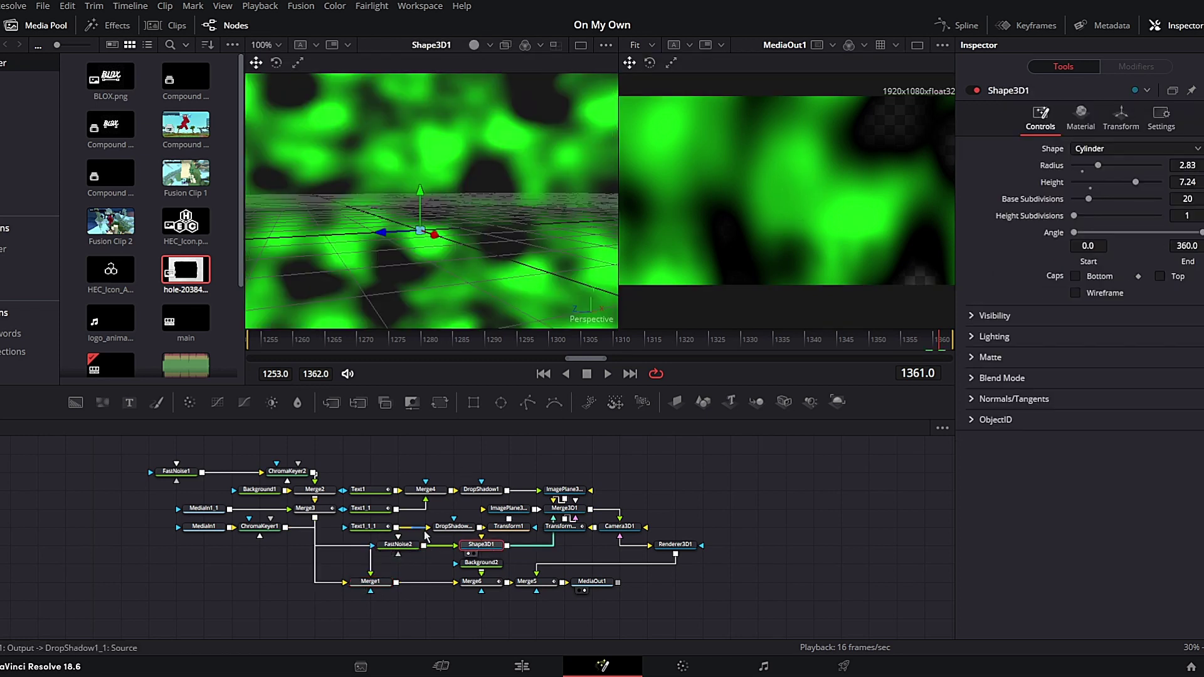
Compare the FastNoise2 texture with the Shape3D1 cylinder it wraps, inspecting the cylinder from several distances and angles.
click(389, 454)
click(411, 547)
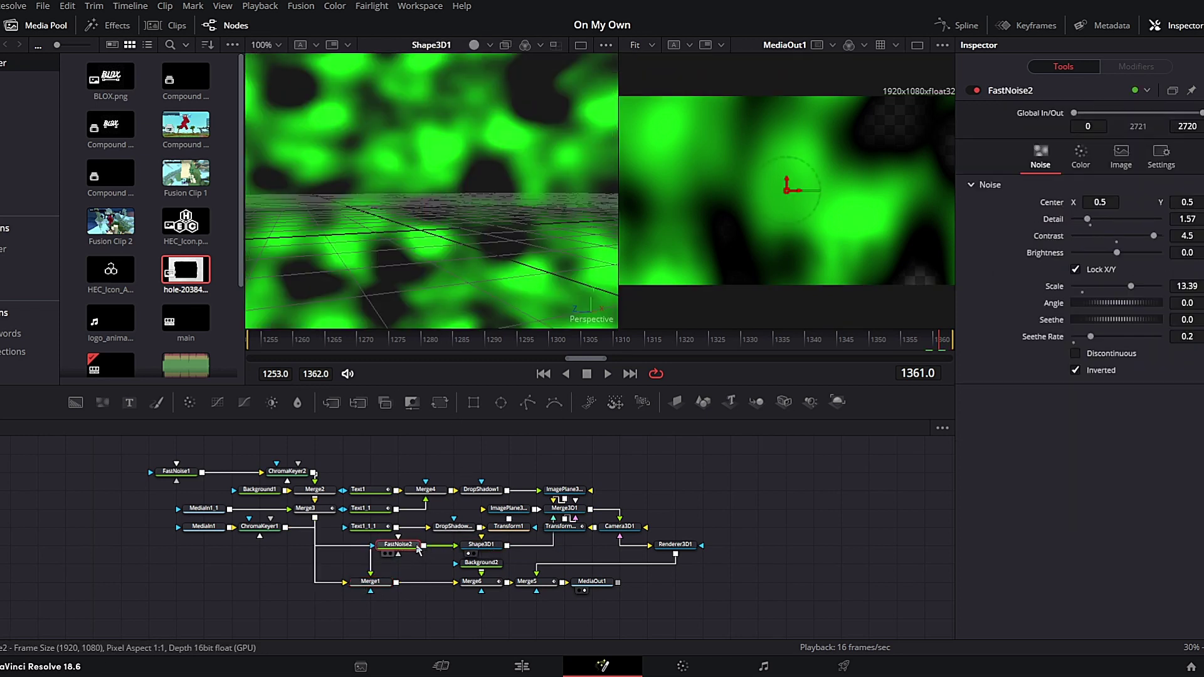
key(1)
click(478, 546)
key(1)
scroll(435, 279, down, 6)
drag(435, 271, 391, 254)
scroll(446, 277, up, 10)
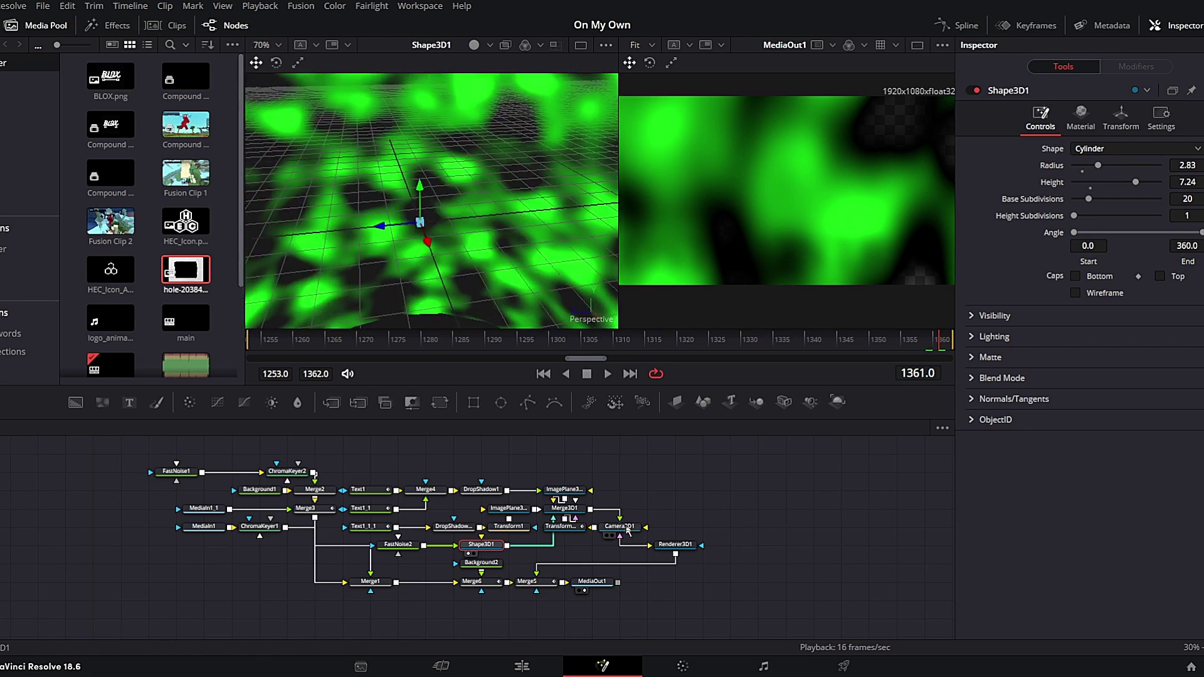
View the Transform3D1 node and move it down in the node graph, in line with Shape3D1.
click(572, 529)
key(1)
drag(572, 528, 573, 546)
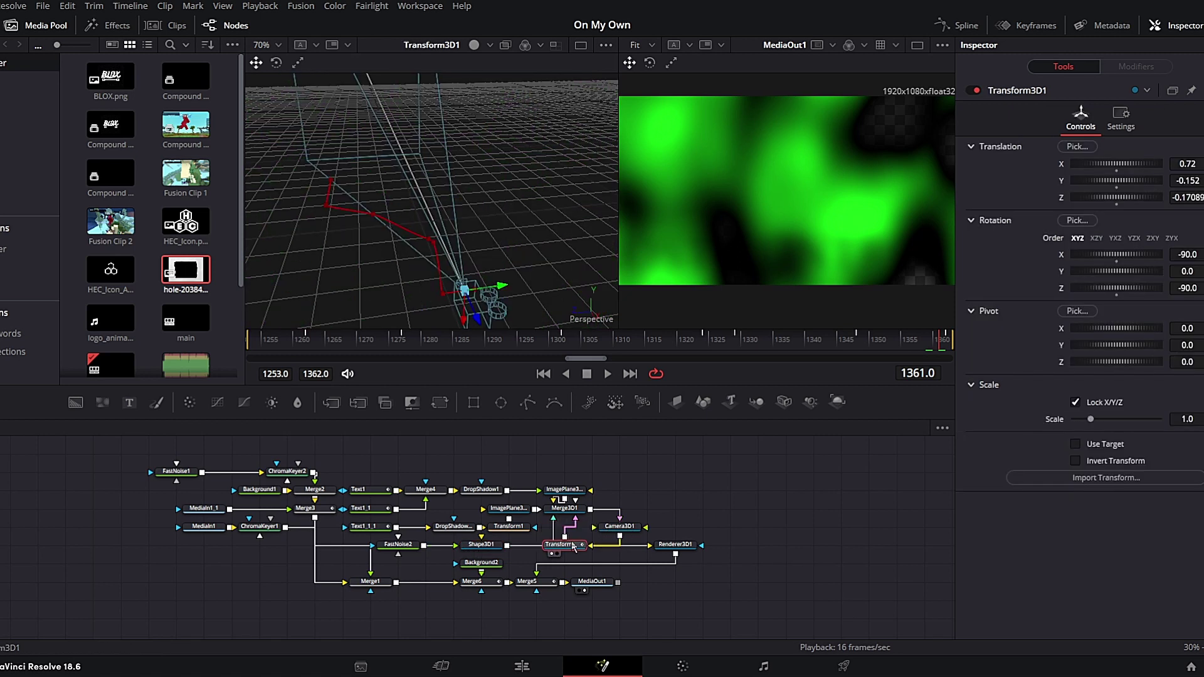
Inspect the Camera3D1 settings, view the Renderer3D1 output, and select Transform3D1 again.
click(621, 527)
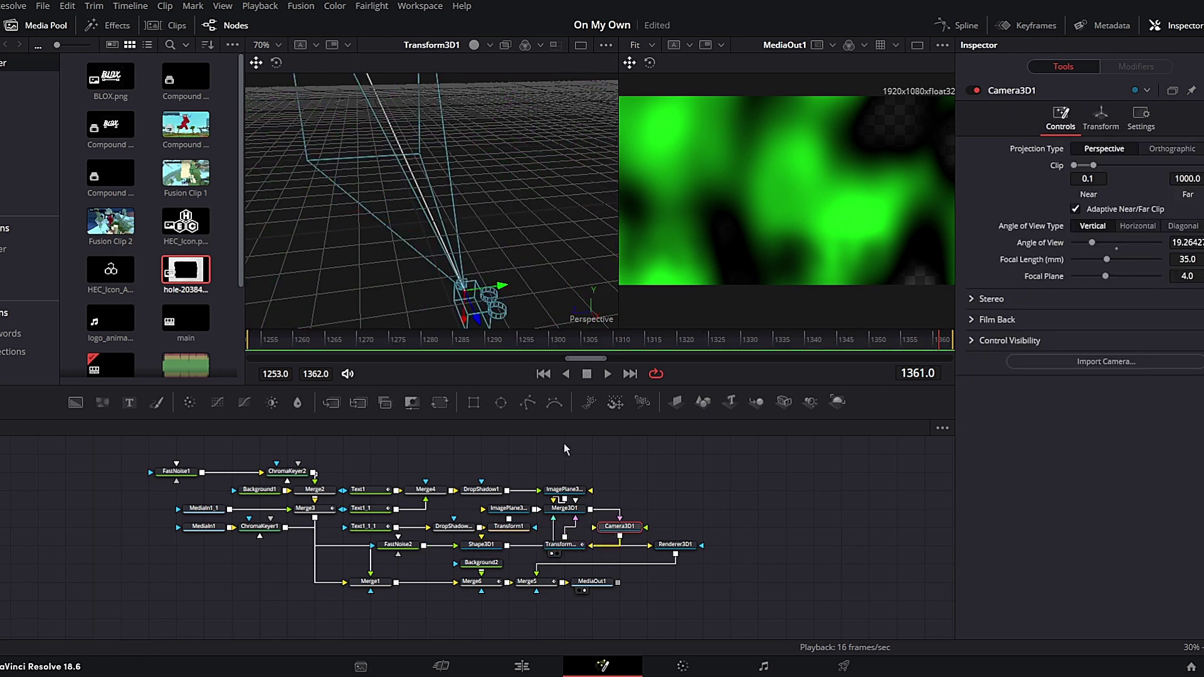
click(675, 545)
key(1)
click(576, 545)
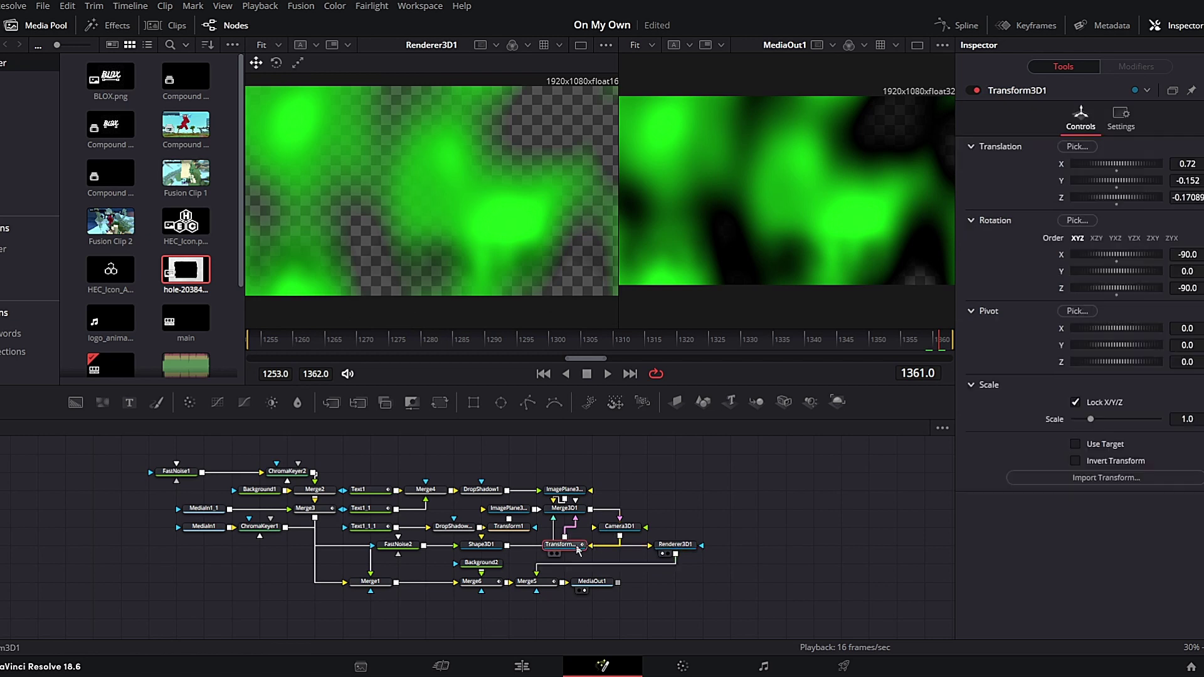
Show the spline editor fitted to the Transform3D1 curves and examine its offset and rotation animation.
click(961, 27)
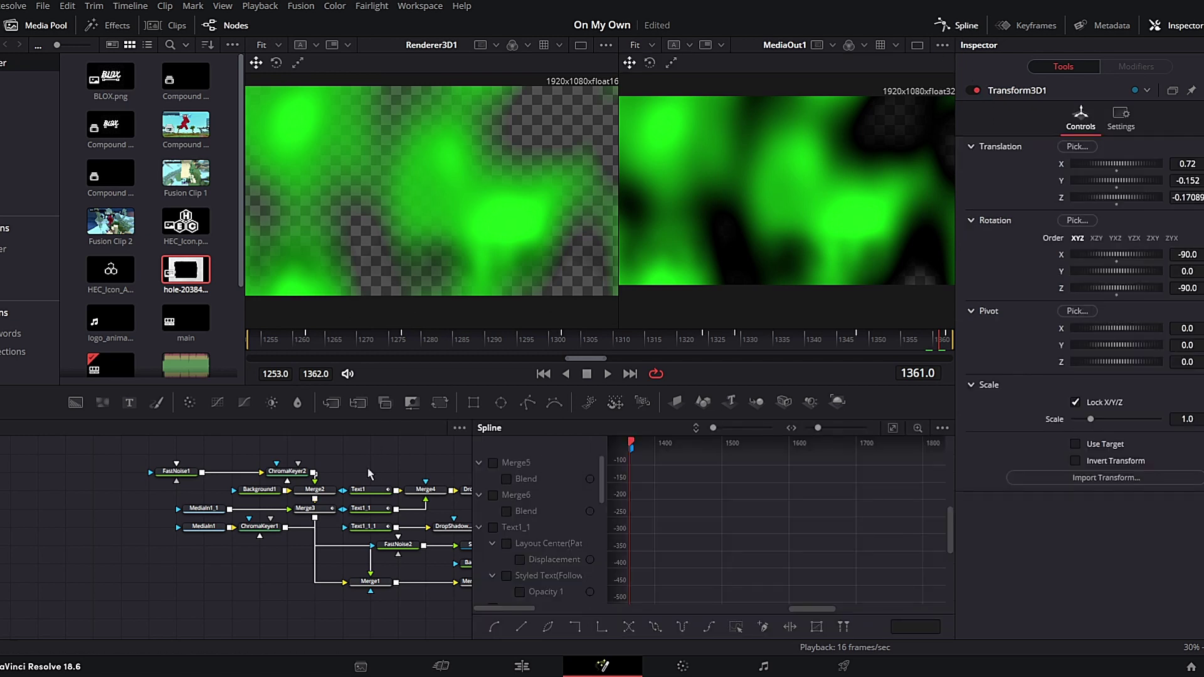
drag(900, 421, 899, 423)
click(892, 428)
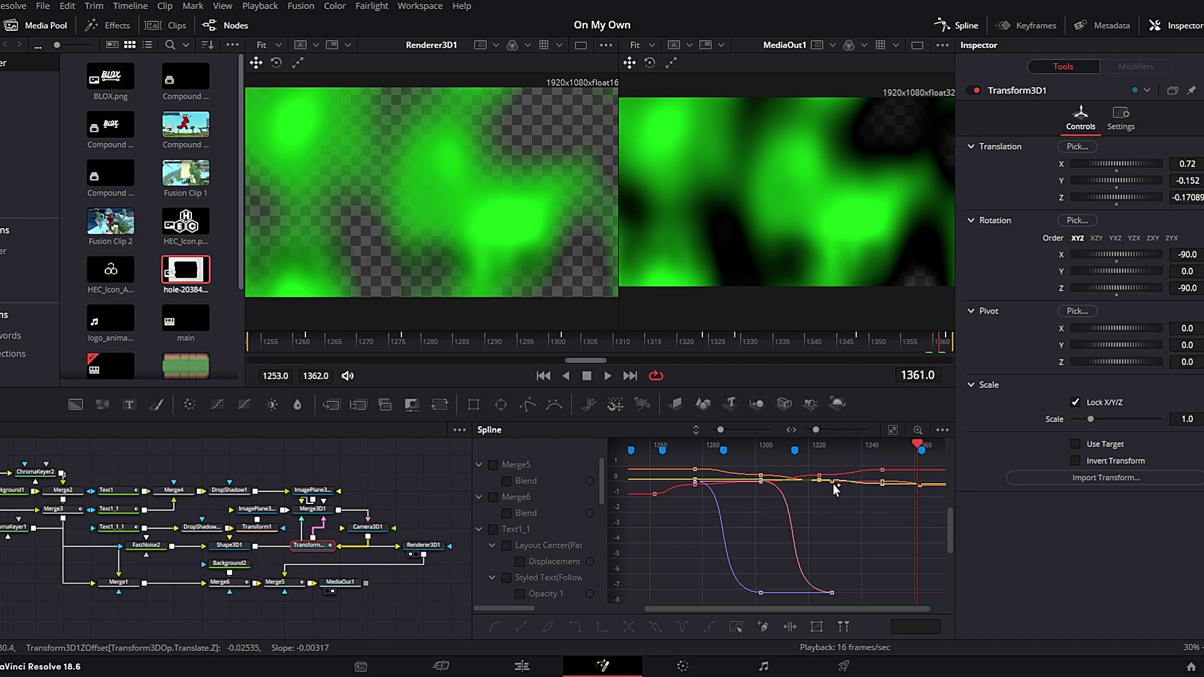
scroll(851, 485, up, 3)
scroll(537, 538, down, 3)
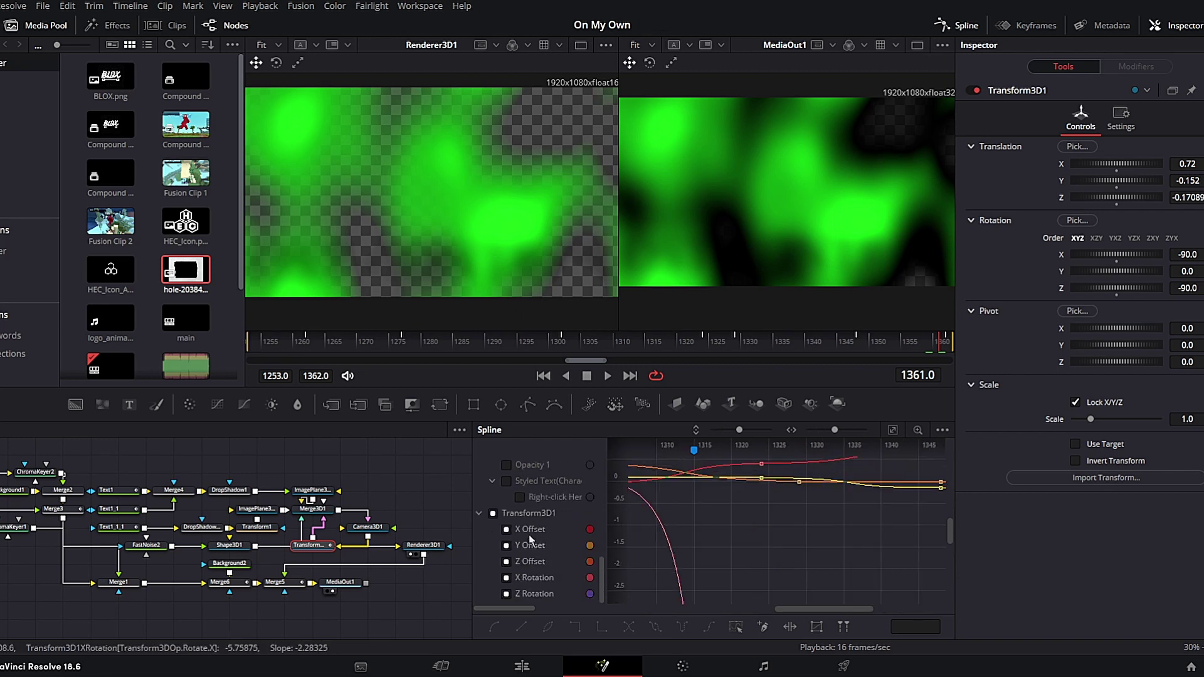
click(530, 530)
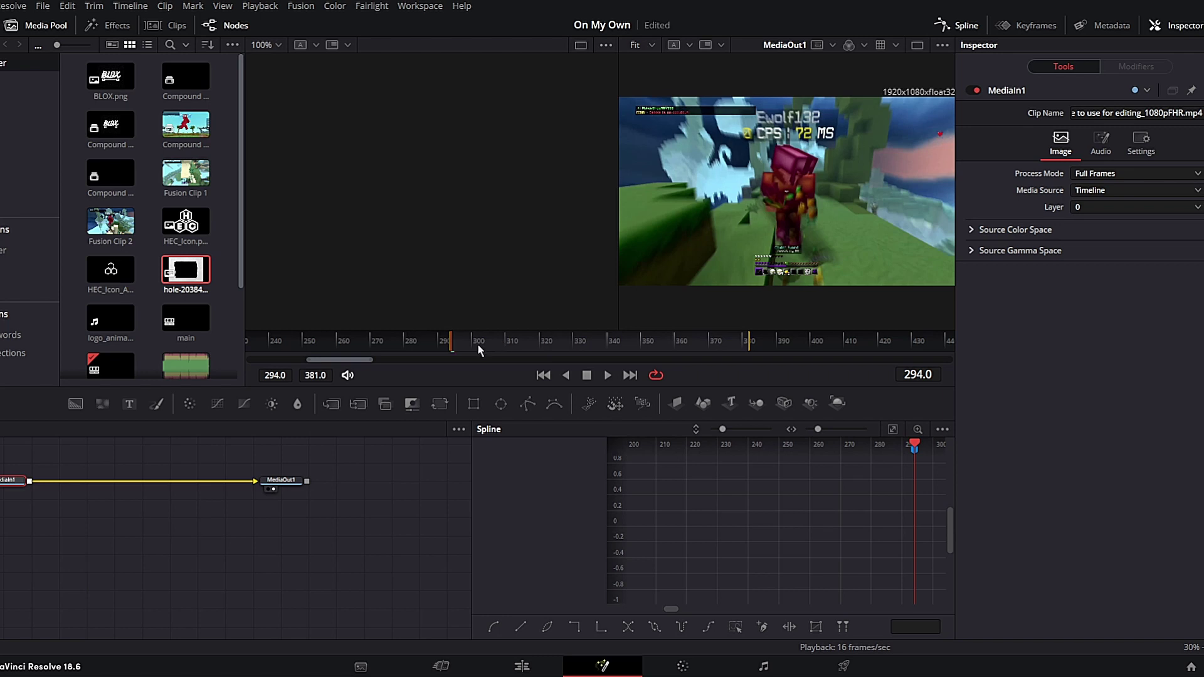
Return to the edit timeline, open the adjustment clip at 01:00:05:10 in Fusion, and inspect its DirectionalBlur1 and Transform1 nodes.
click(521, 666)
click(307, 499)
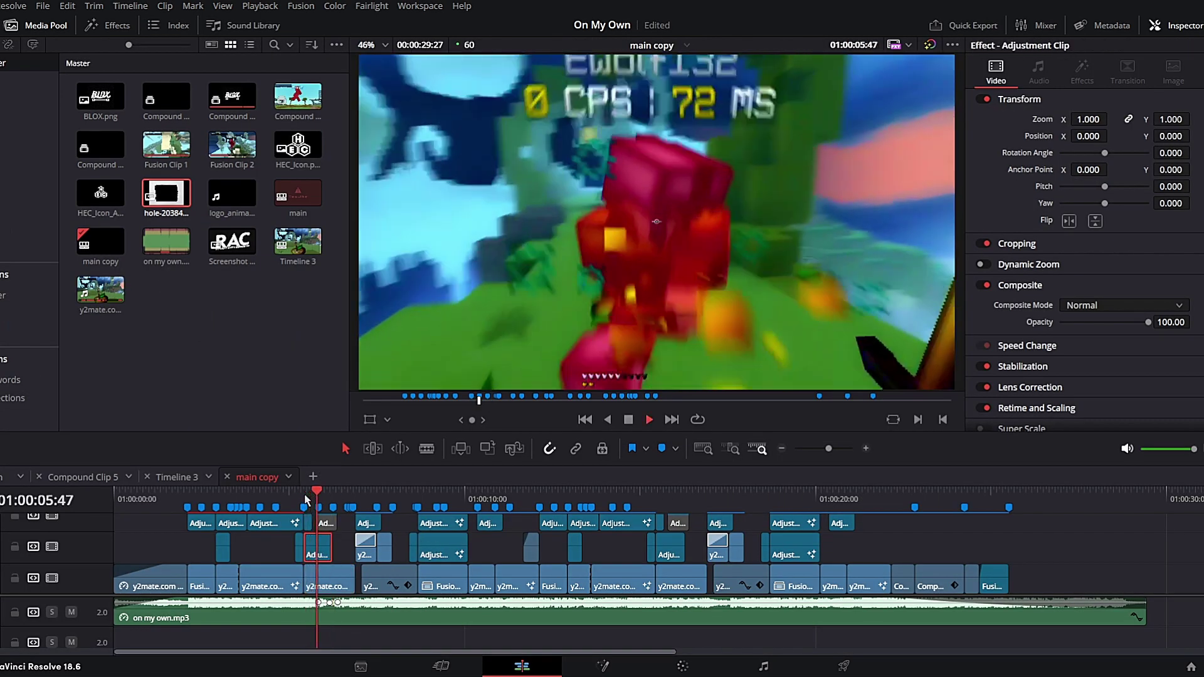
click(306, 499)
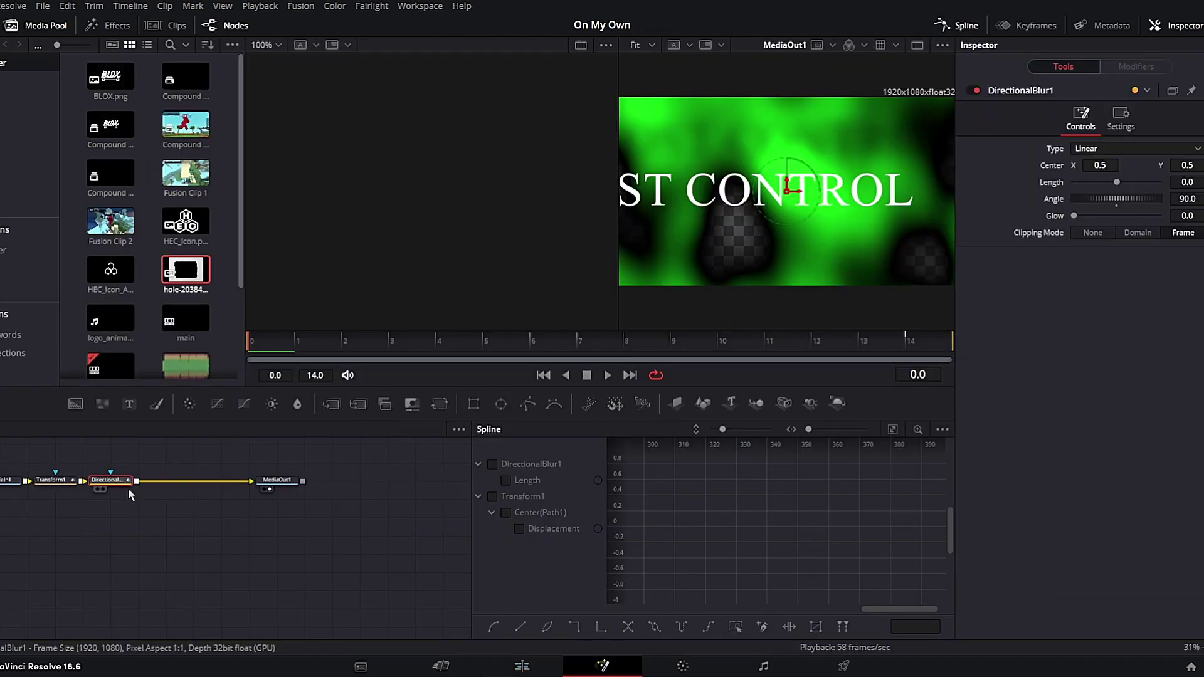
click(56, 481)
Return to the edit timeline and open the adjustment clip with the BLOX logo, near 01:00:05:56, in Fusion.
click(541, 671)
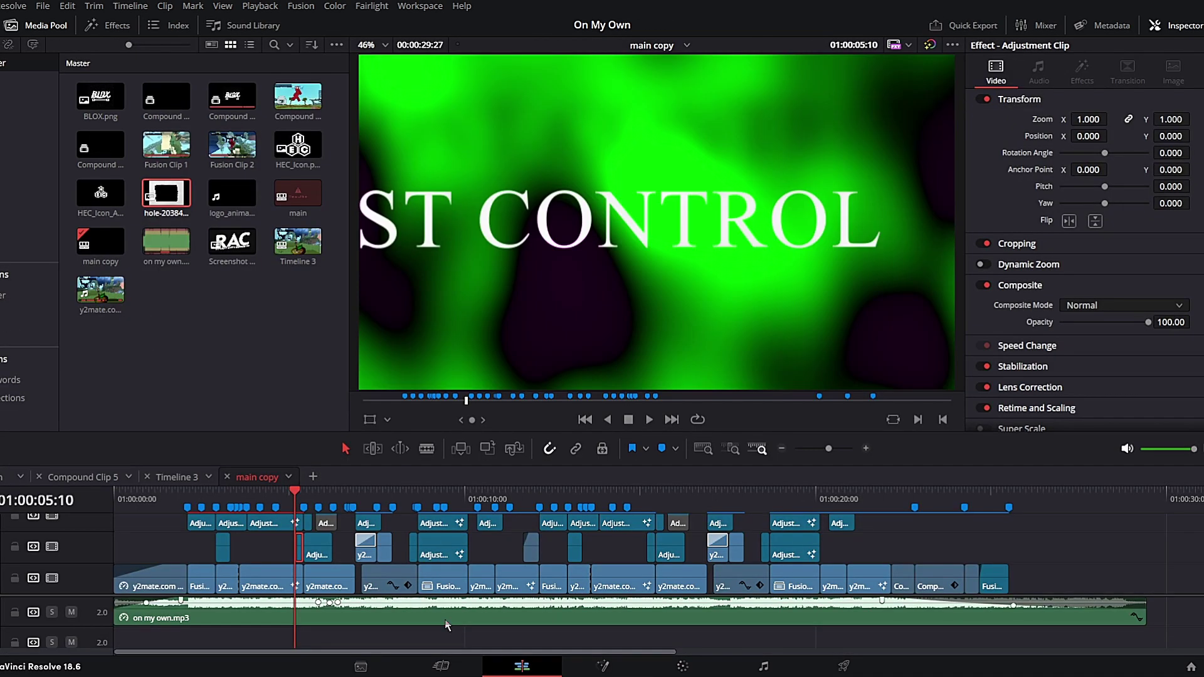
scroll(329, 554, up, 1)
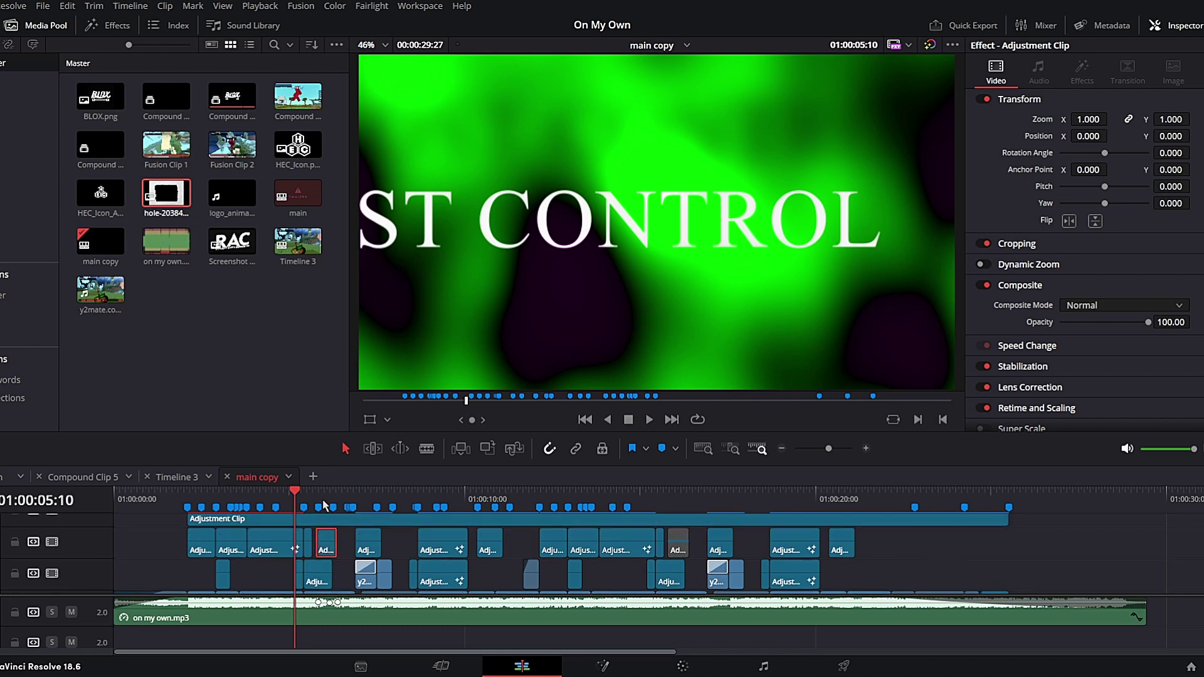
click(316, 499)
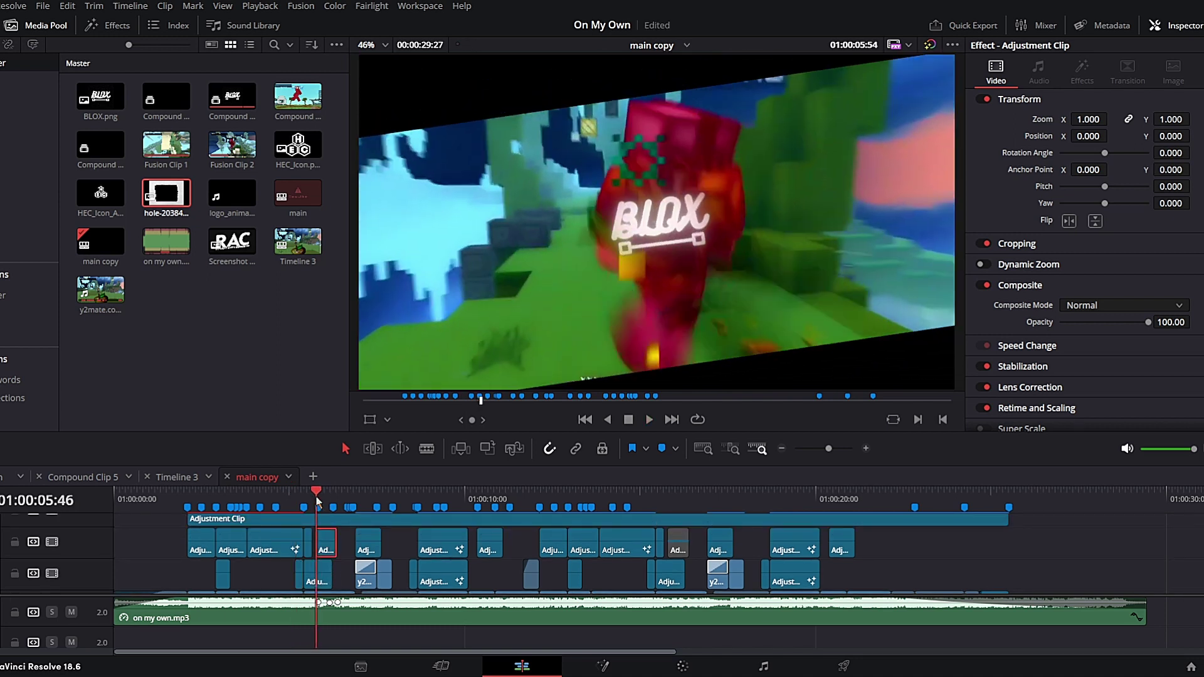
click(322, 499)
key(shift+5)
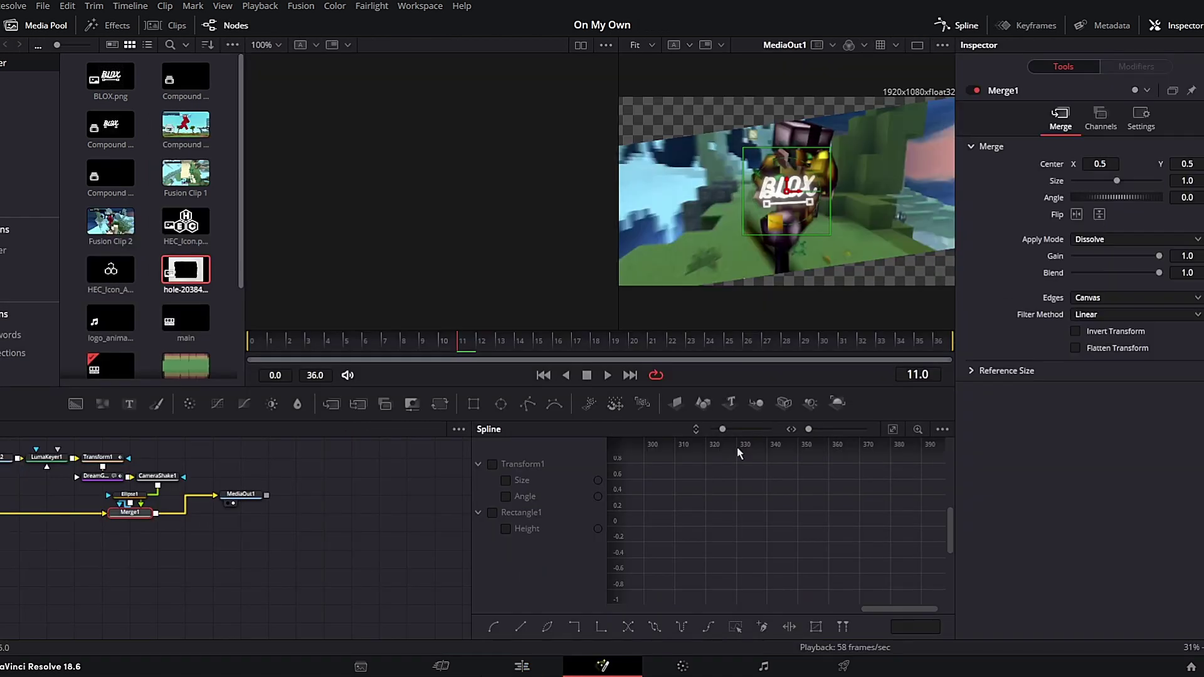
Bring the logo composition's nodes into view, play its animation, and return to the edit timeline.
drag(62, 498, 195, 533)
click(268, 340)
key(space)
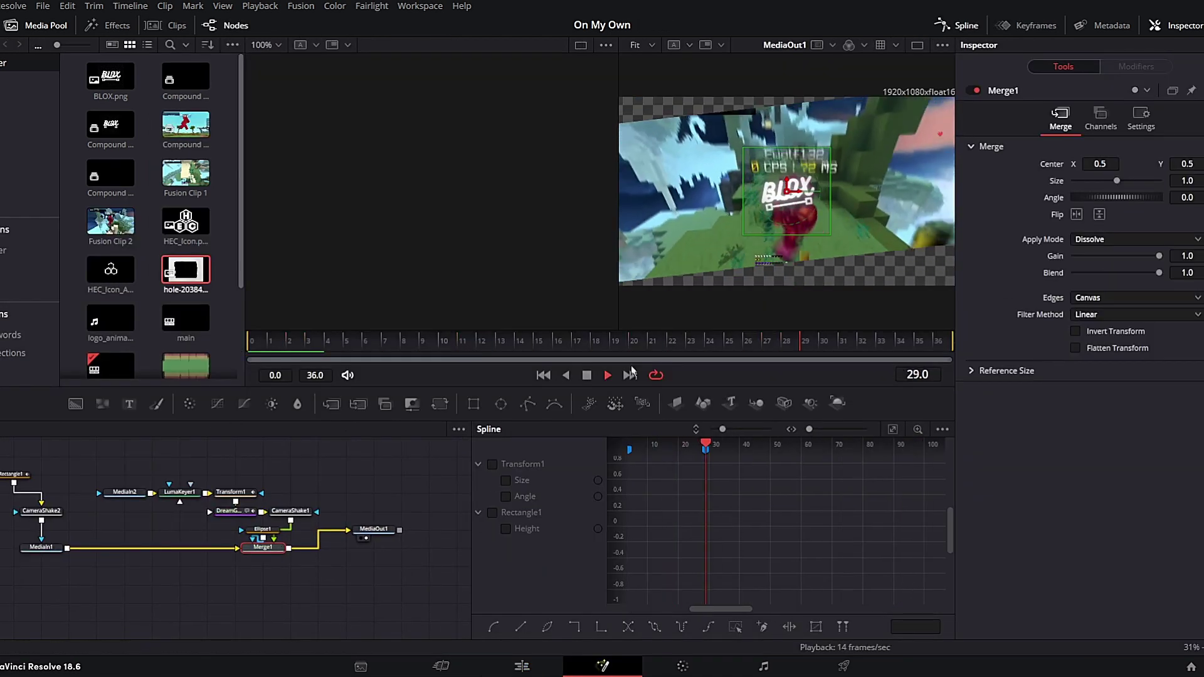
key(space)
click(532, 669)
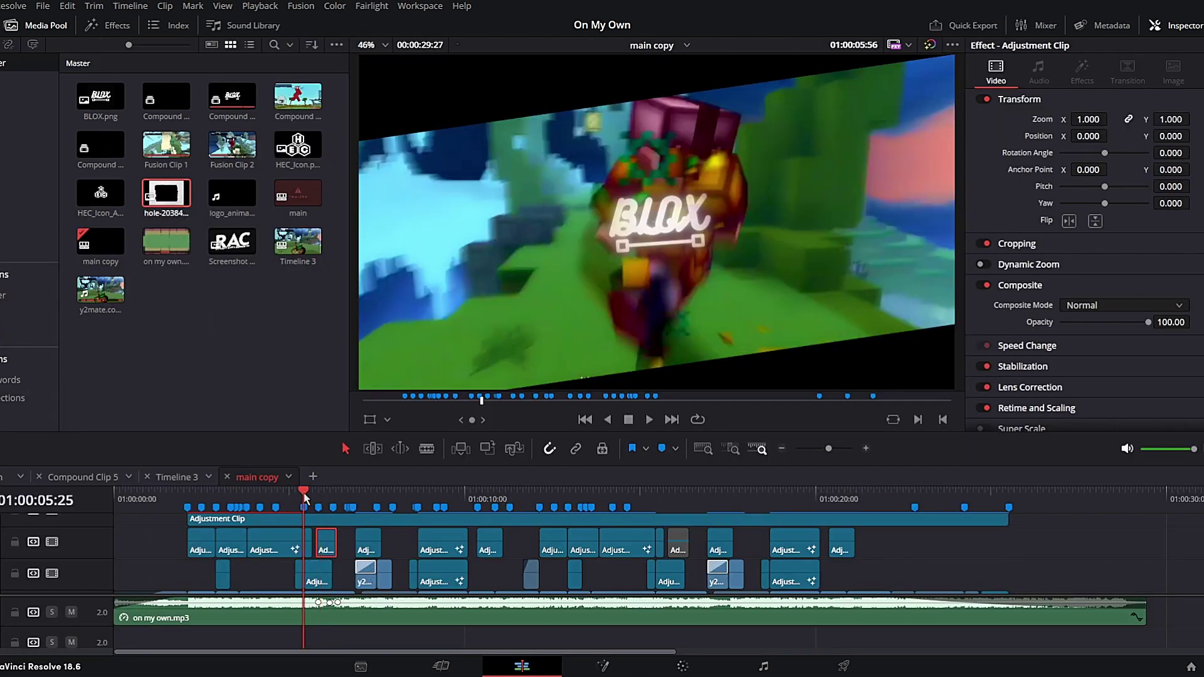
Preview the edit from 01:00:06:40 and go to the start of the letterboxed transition near 01:00:07:01.
click(346, 499)
scroll(369, 545, down, 1)
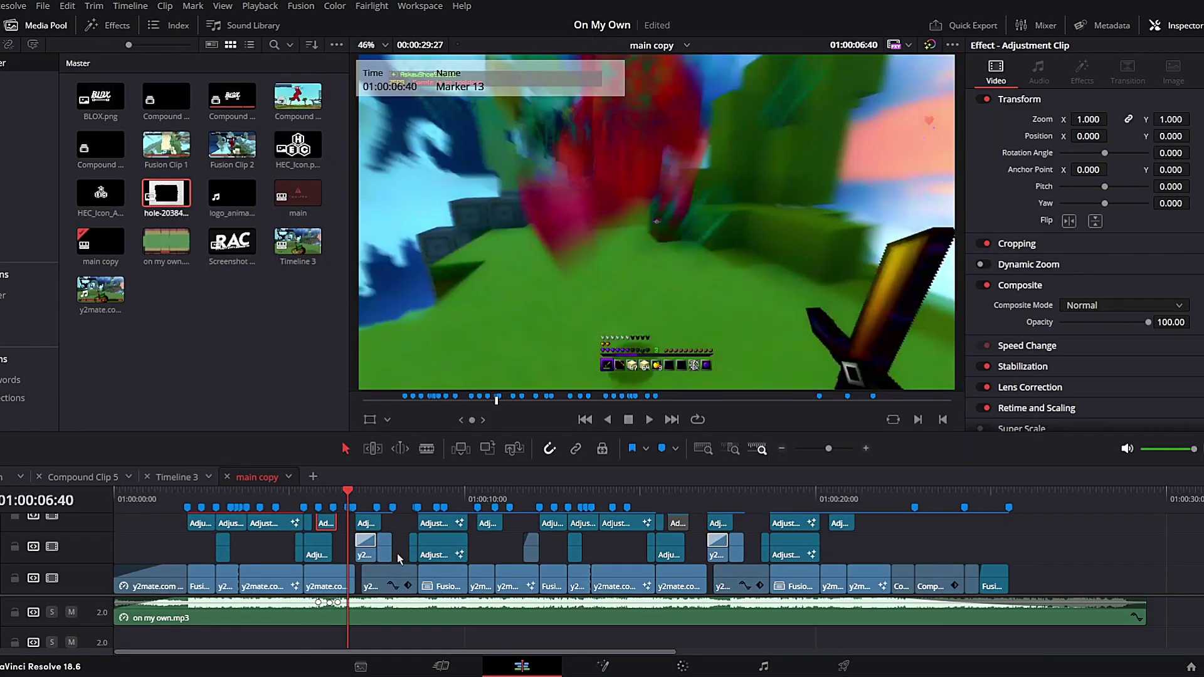
key(space)
key(space)
mouse_move(361, 499)
mouse_down()
mouse_move(337, 497)
mouse_move(362, 497)
mouse_up()
key(Left)
key(Left)
key(Left)
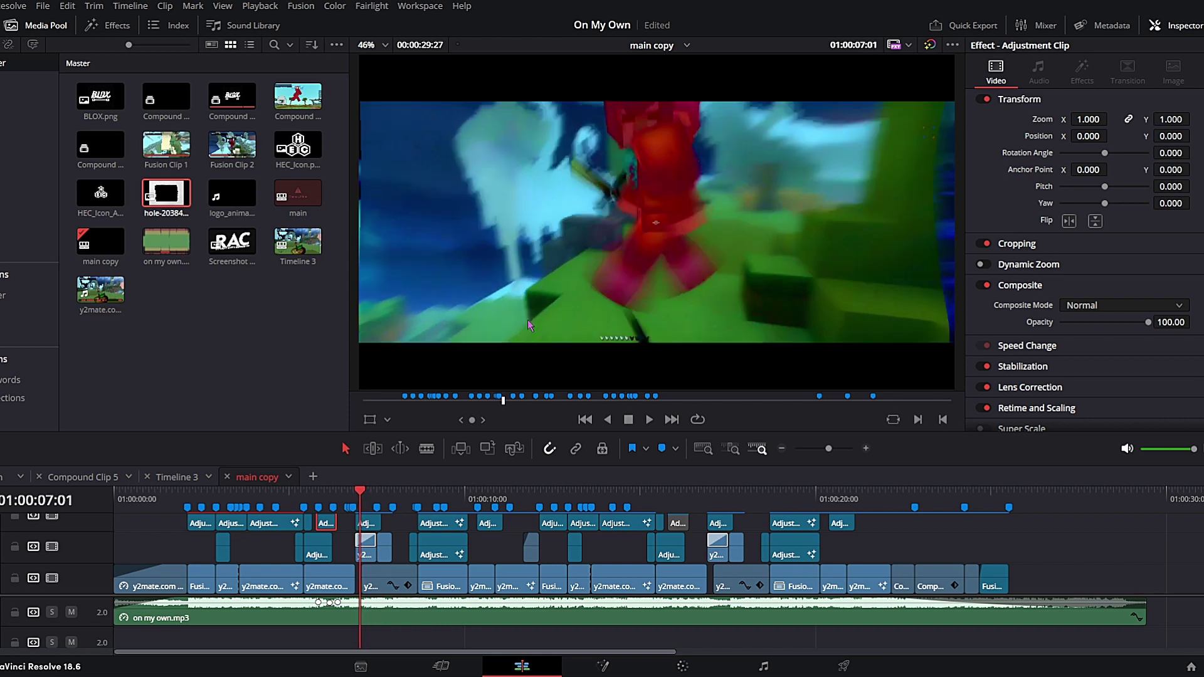
Step frame by frame through the letterboxed transition to Marker 16 at 01:00:07:30.
key(Right)
key(Right)
key(Right)
key(Right)
key(Right)
key(Right)
key(Right)
key(Right)
key(Right)
key(Right)
key(Right)
key(Right)
key(Right)
key(Right)
key(Right)
key(Right)
key(Right)
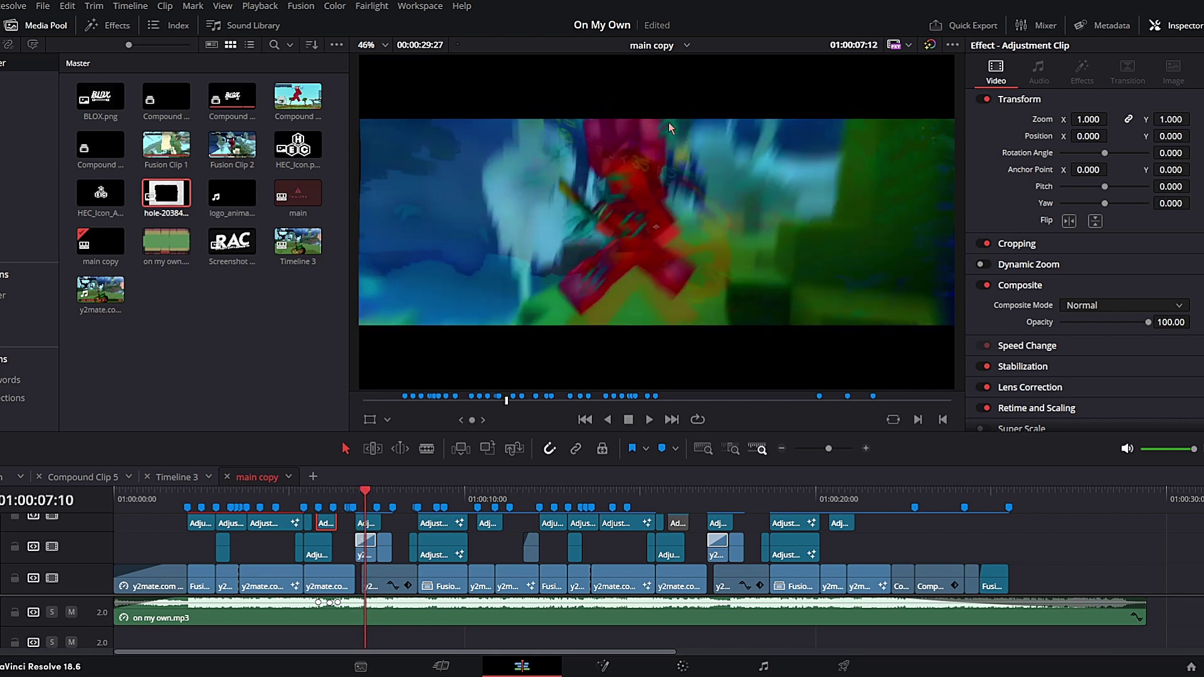
key(Right)
key(Right)
key(Right)
key(Right)
key(Right)
key(Right)
key(Right)
key(Right)
key(Right)
key(Right)
key(Right)
key(Right)
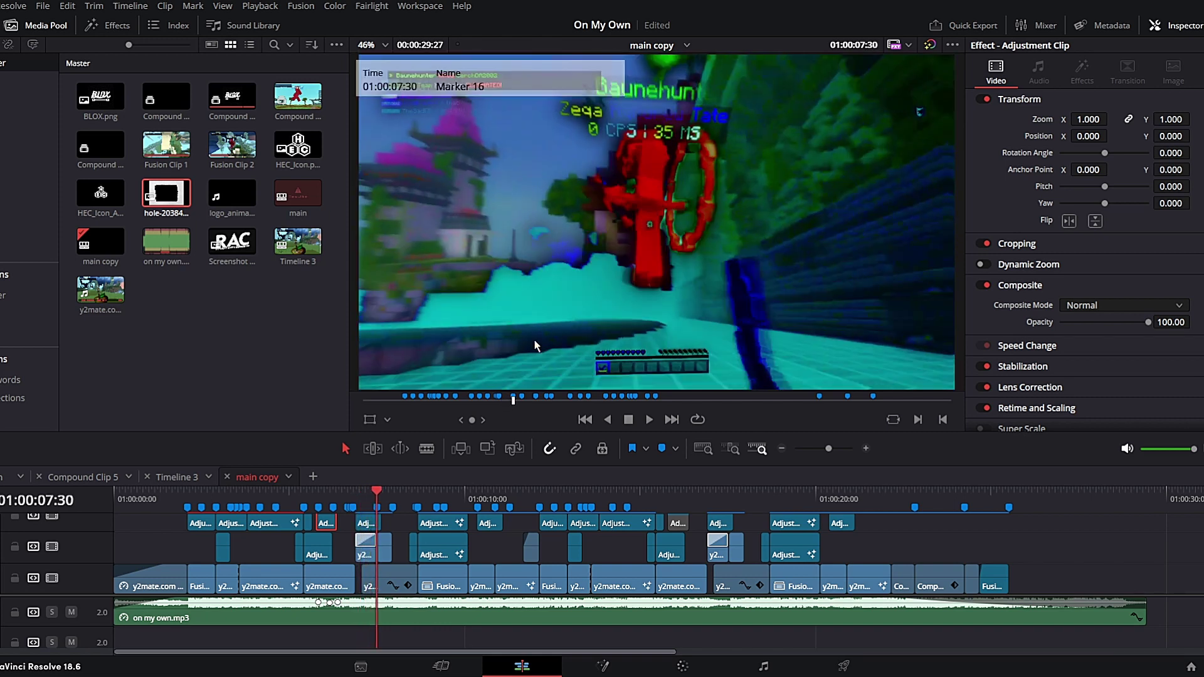
Open the upper-track footage clip at 01:00:07:30 in Fusion.
click(374, 585)
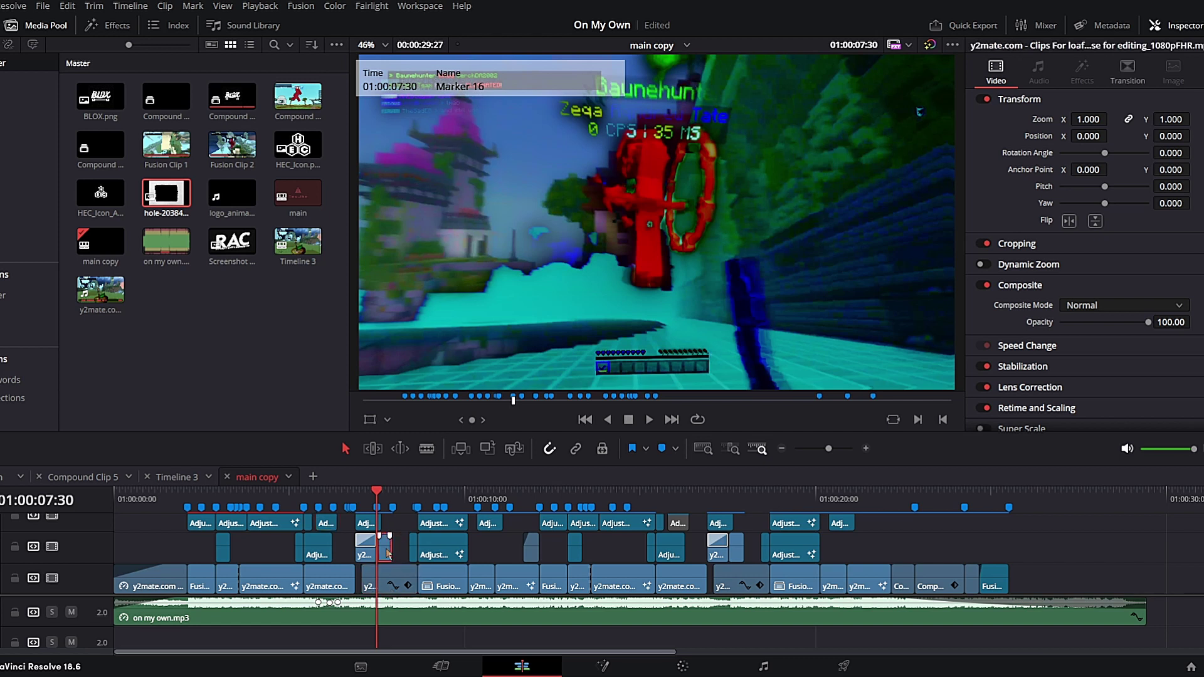
key(shift+5)
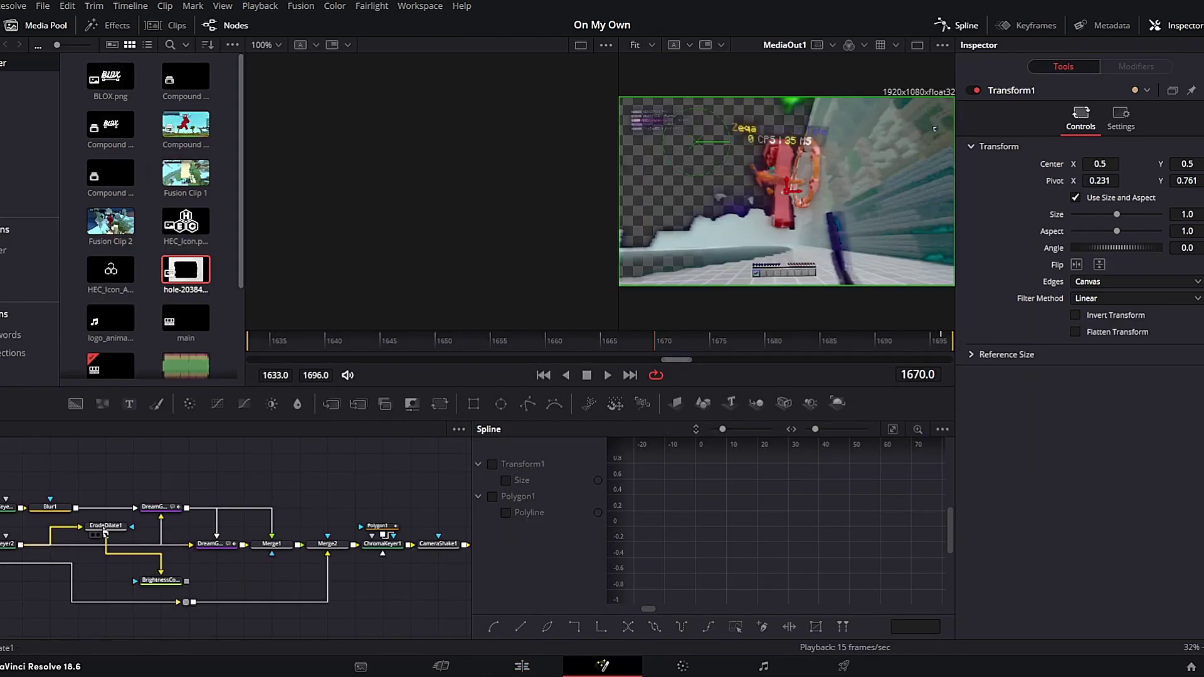
View the outputs of ChromaKeyer3, BrightnessContrast2 and Merge4 at the start of the transition clip's node graph.
drag(155, 607, 414, 623)
click(97, 560)
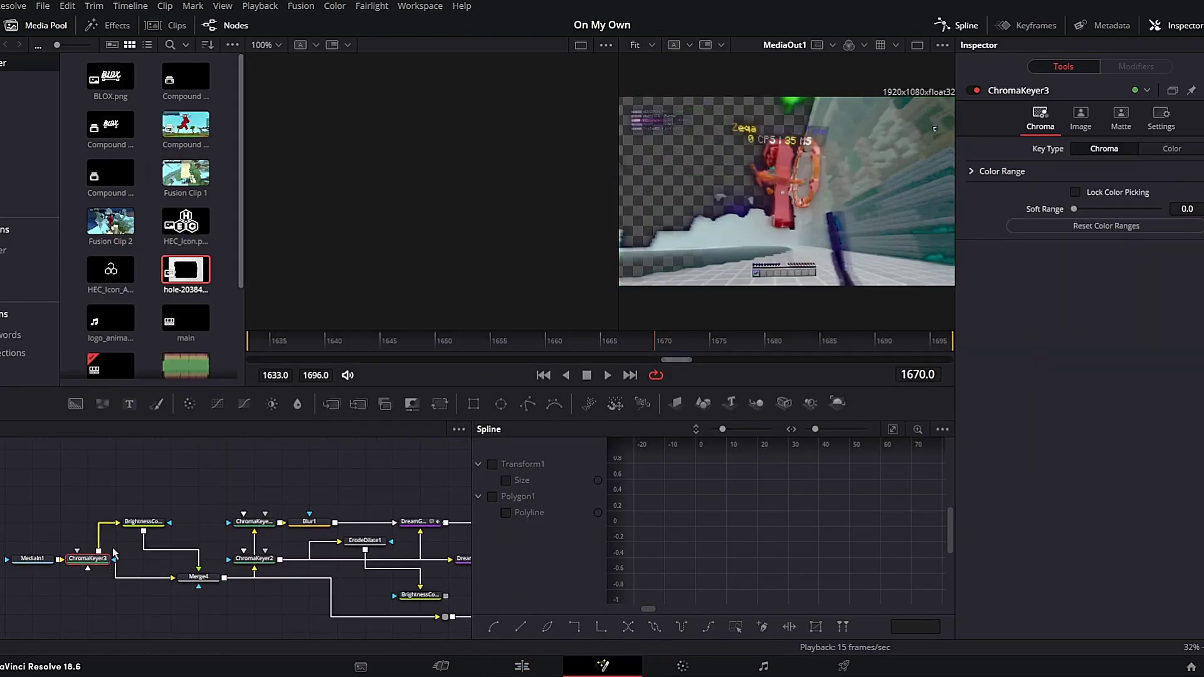
key(1)
click(145, 525)
key(1)
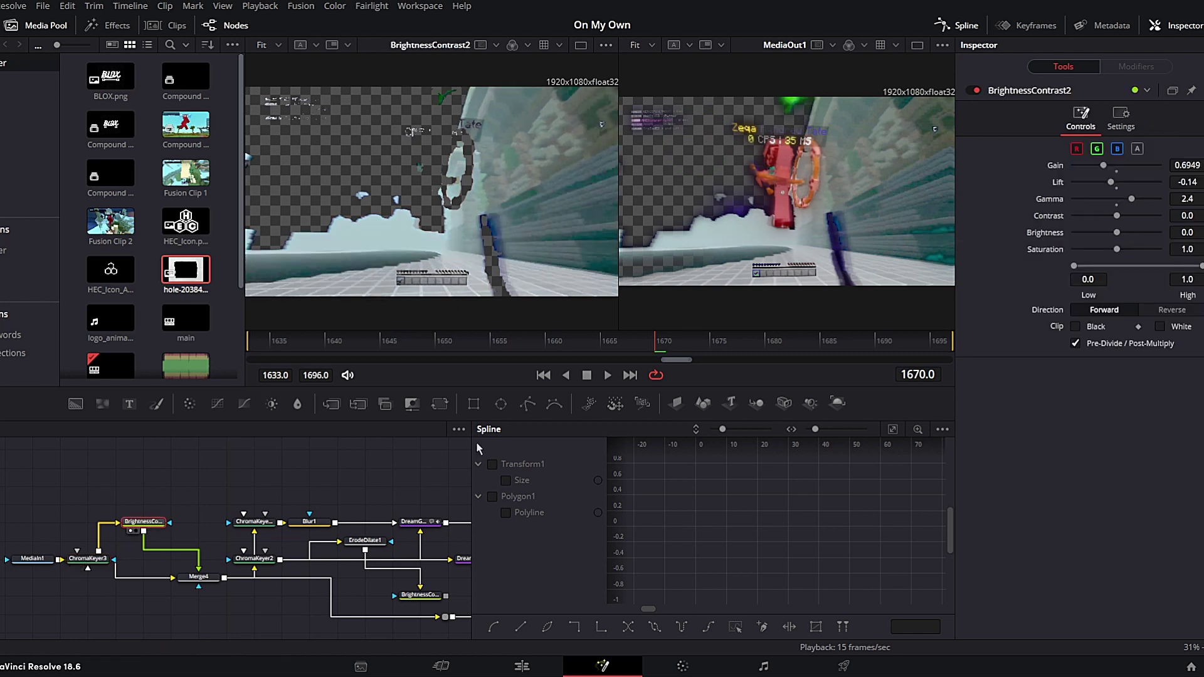
click(199, 577)
key(1)
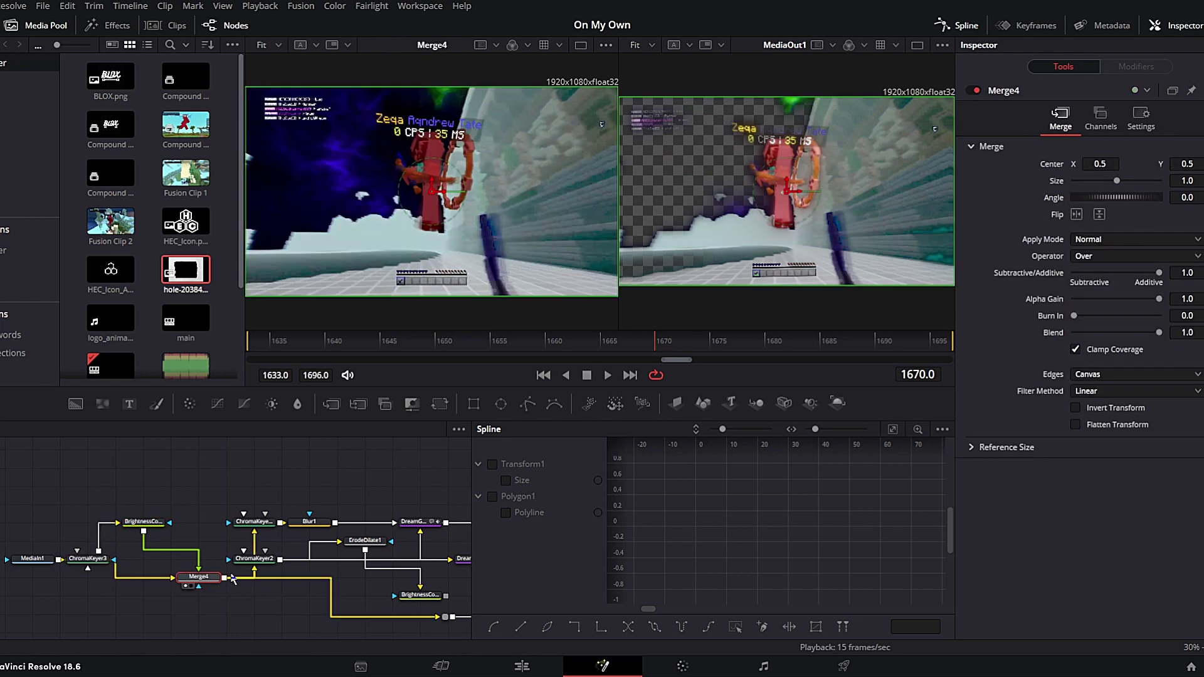
View the outputs of ChromaKeyer2, the chroma keyer above it, and Blur1.
click(261, 564)
key(1)
drag(274, 566, 113, 569)
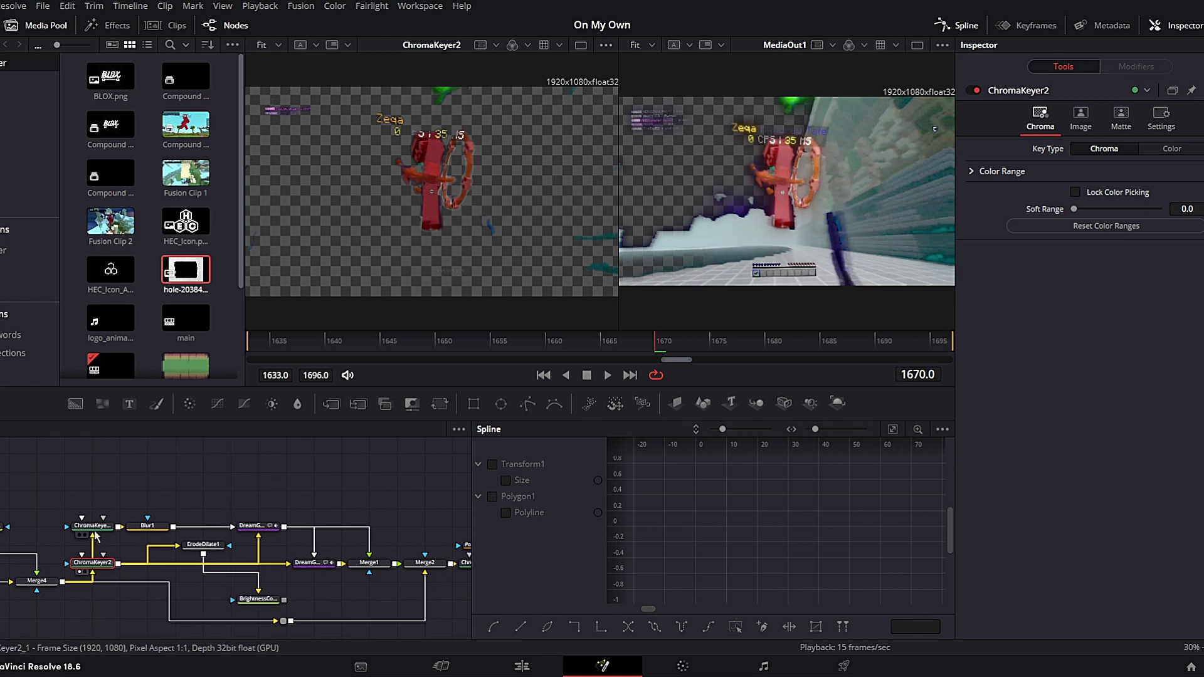
click(96, 527)
key(1)
click(138, 526)
key(1)
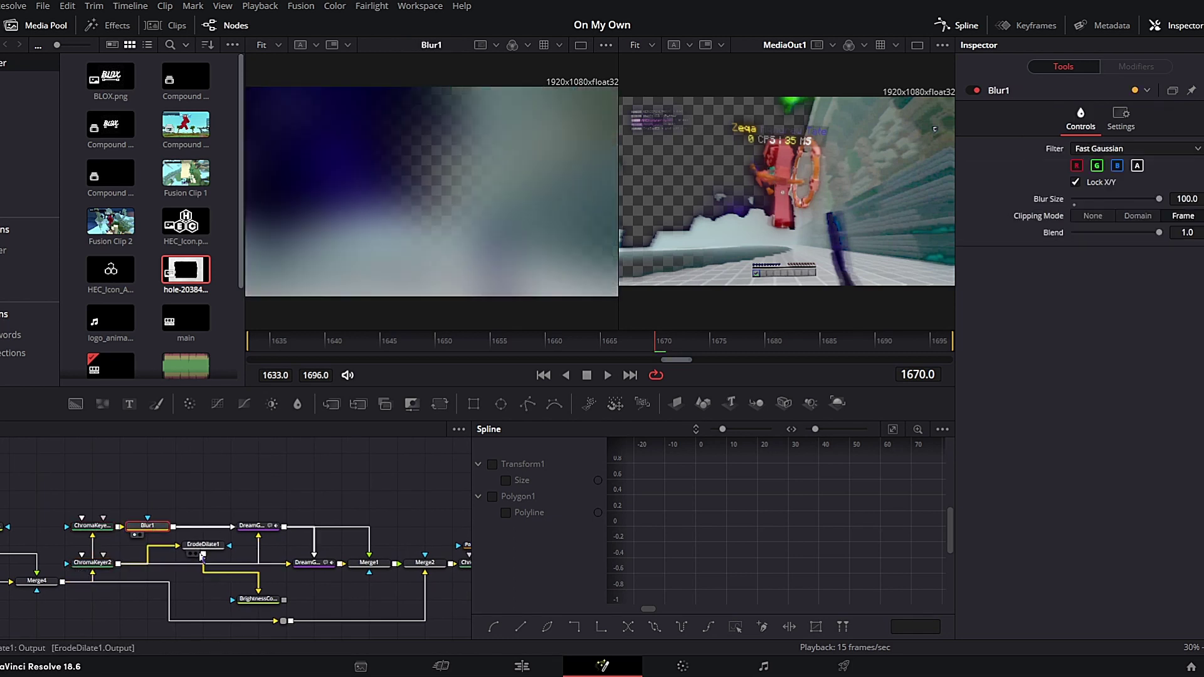
View the outputs of ErodeDilate1, BrightnessContrast1 and the DreamGlow node before Merge1, nudging BrightnessContrast1 slightly closer to ErodeDilate1.
click(202, 545)
key(1)
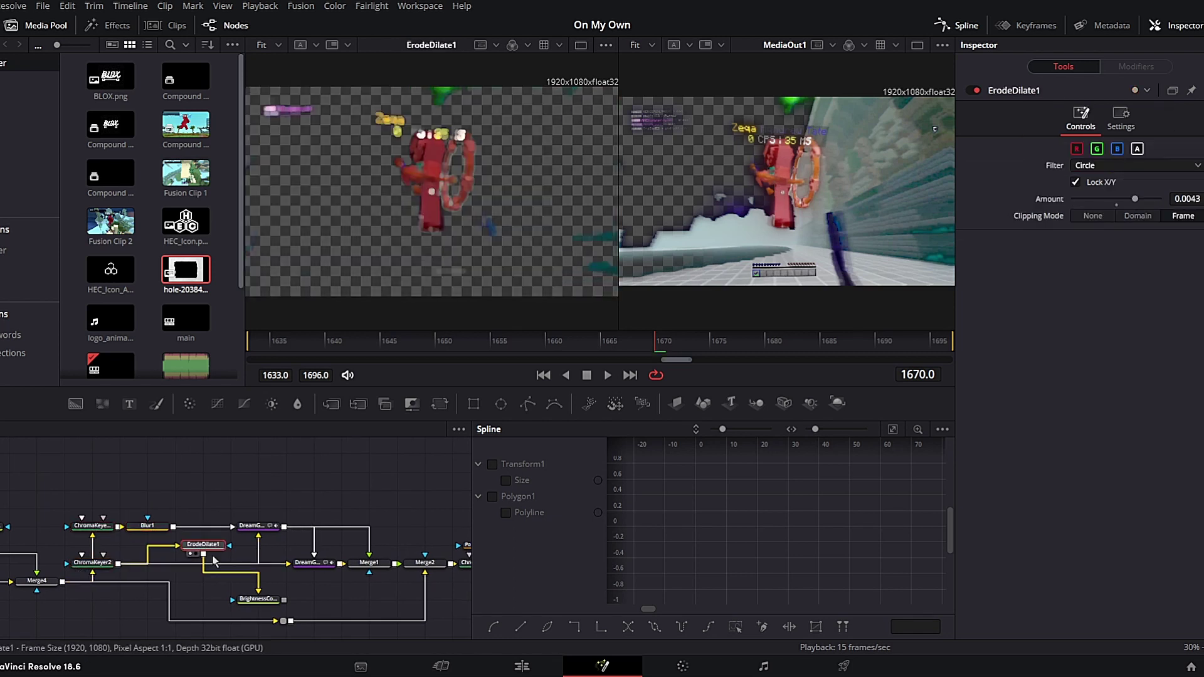
click(252, 601)
key(1)
drag(268, 600, 241, 600)
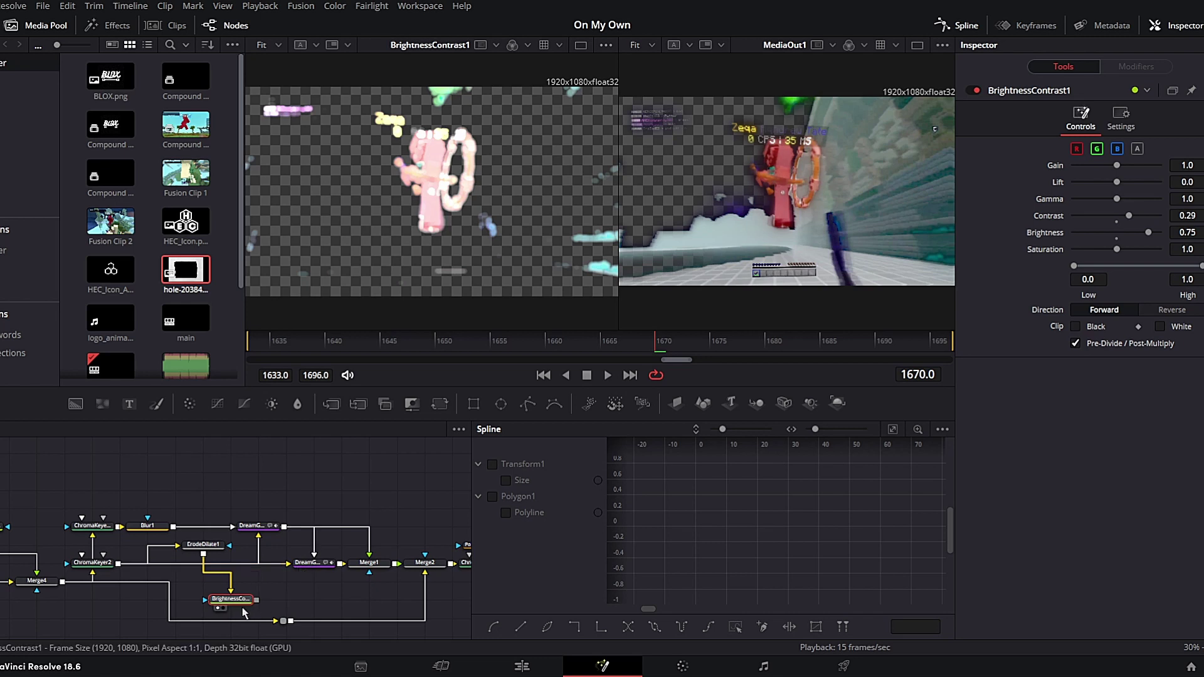
click(308, 563)
key(1)
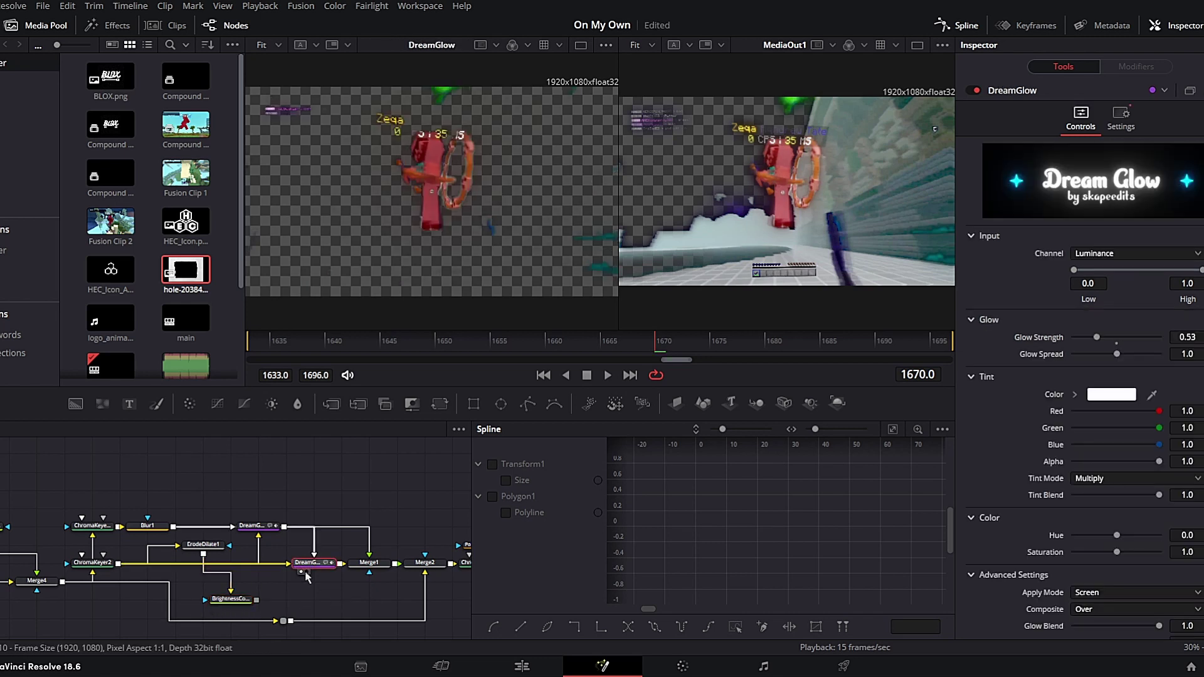
View the outputs of Merge2, ChromaKeyer1, CameraShake1 and Transform1 at the end of the node graph.
scroll(307, 577, right, 5)
click(292, 565)
key(1)
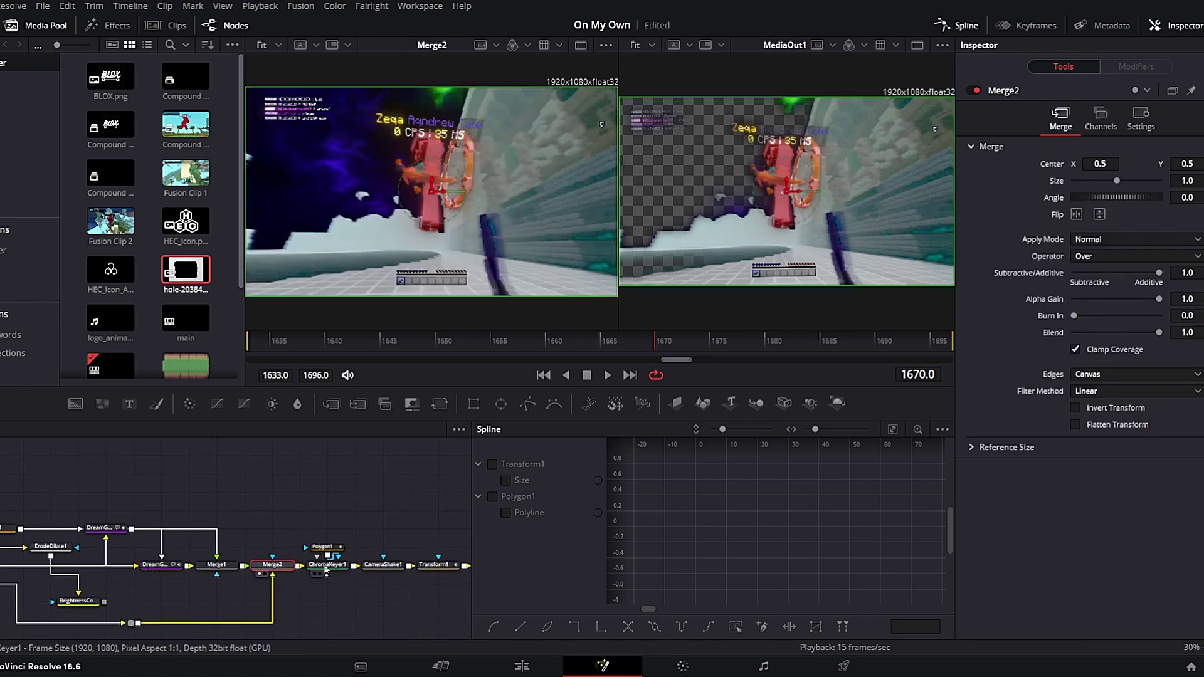
click(325, 566)
key(1)
click(383, 565)
key(1)
click(434, 564)
key(1)
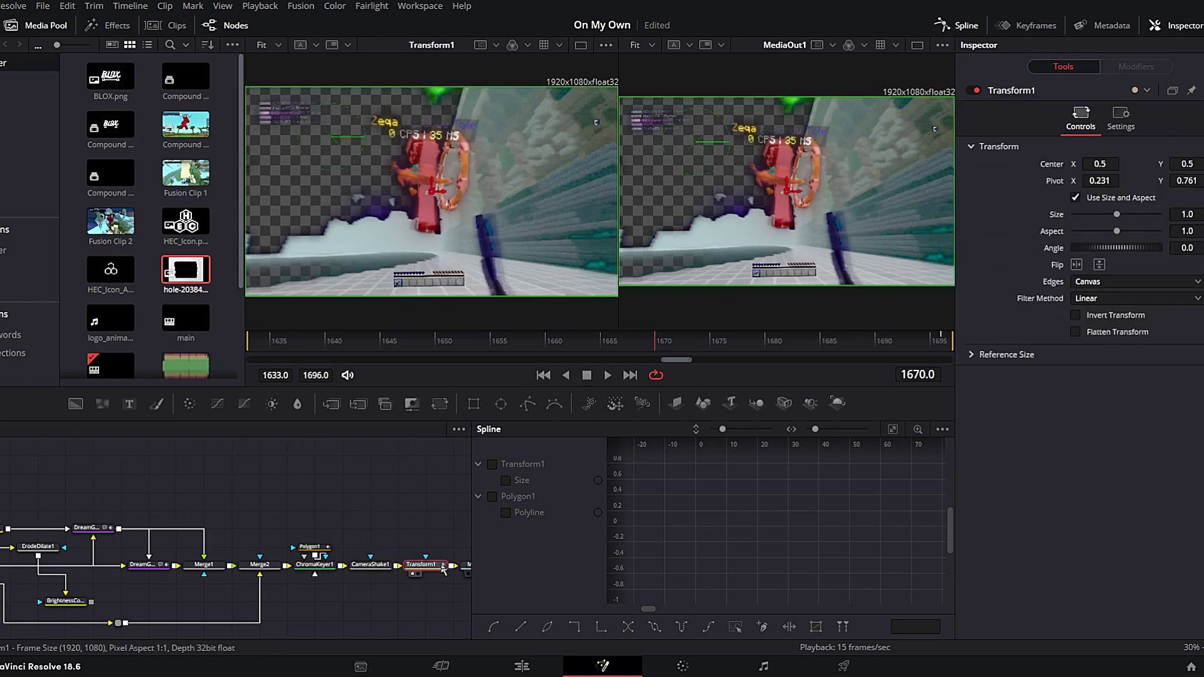
Return to the edit timeline and step frame by frame through the keyed transition to Marker 16 at 01:00:07:30.
key(shift+4)
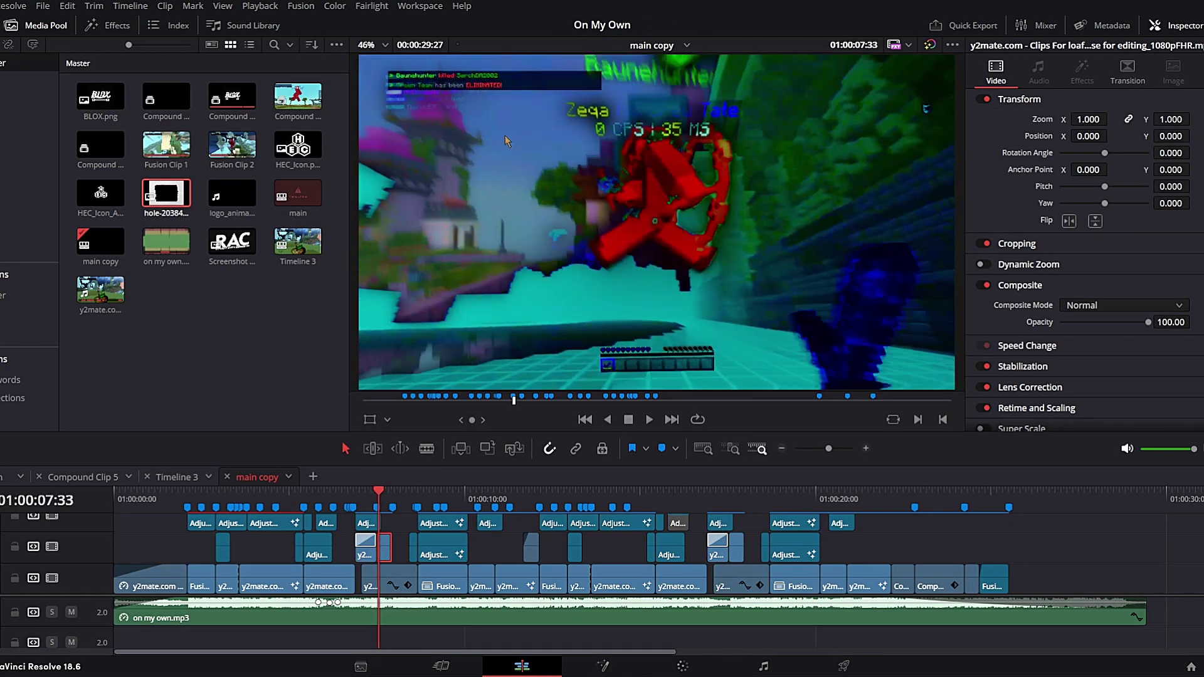
click(370, 487)
click(369, 492)
key(Right)
key(Right)
key(Right)
key(Right)
key(Right)
key(Right)
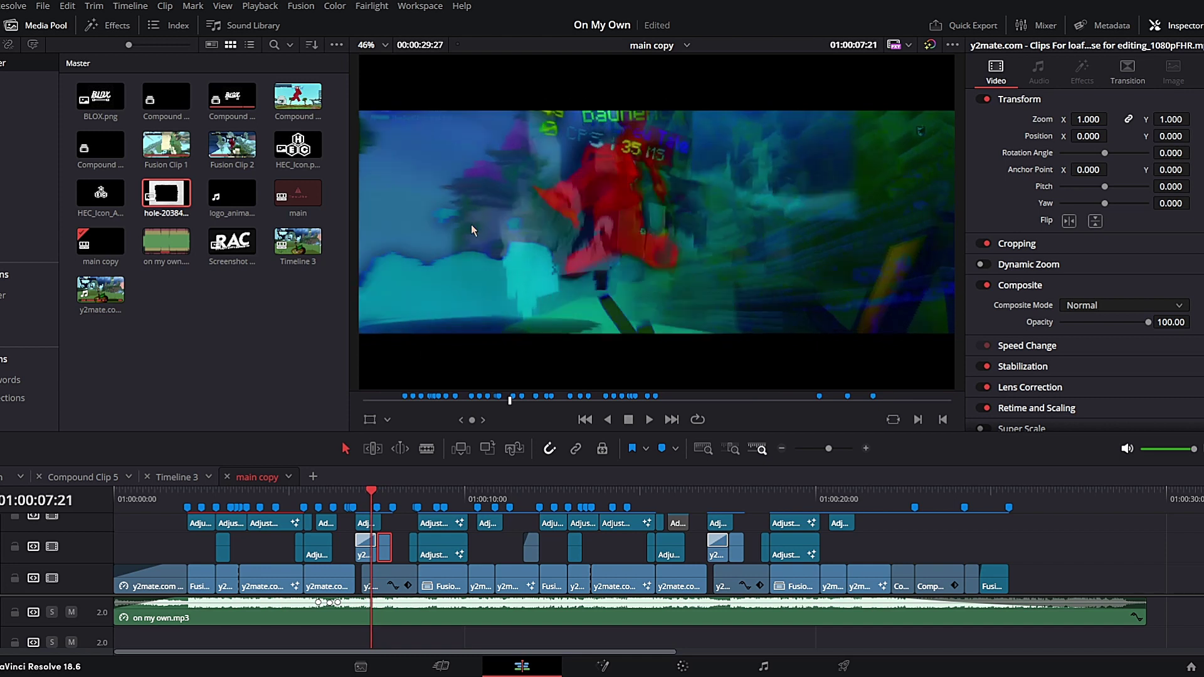
key(Right)
key(Right)
key(Right)
key(Right)
key(Right)
key(Right)
key(Right)
key(Right)
key(Right)
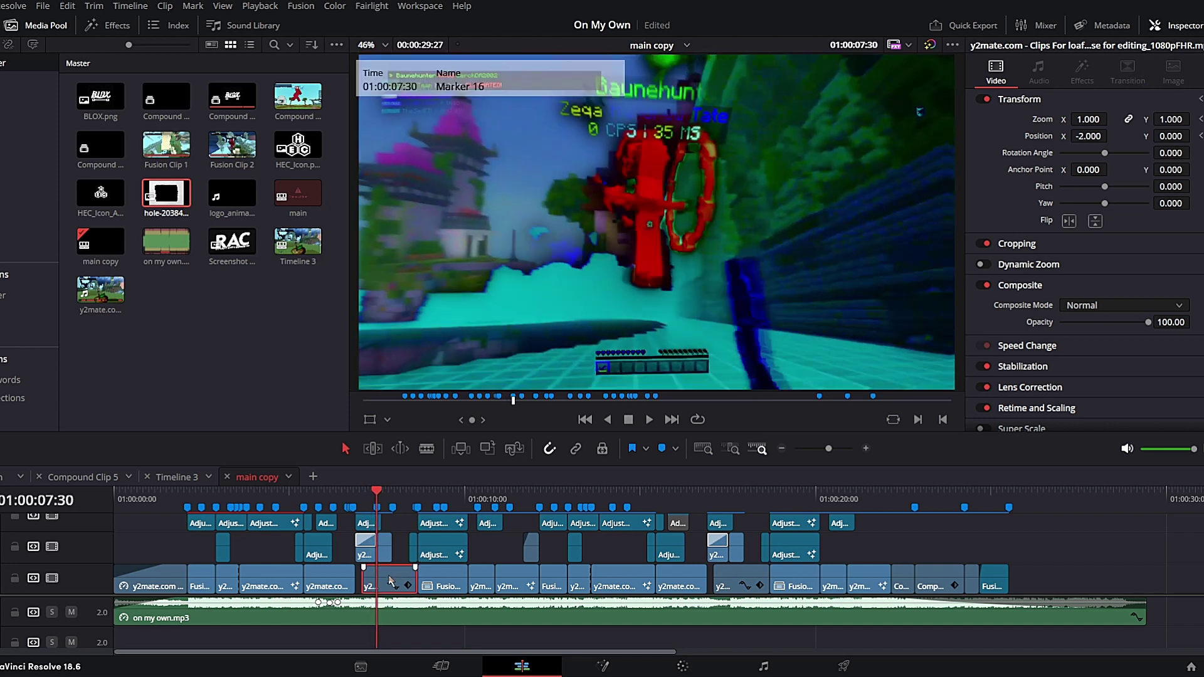
Step frame by frame through the rest of the transition from 01:00:07:30 to 01:00:08:08.
key(Right)
key(Right)
key(Right)
key(Right)
key(Right)
key(Right)
key(Right)
key(Right)
key(Right)
key(Right)
key(Right)
key(Right)
key(Right)
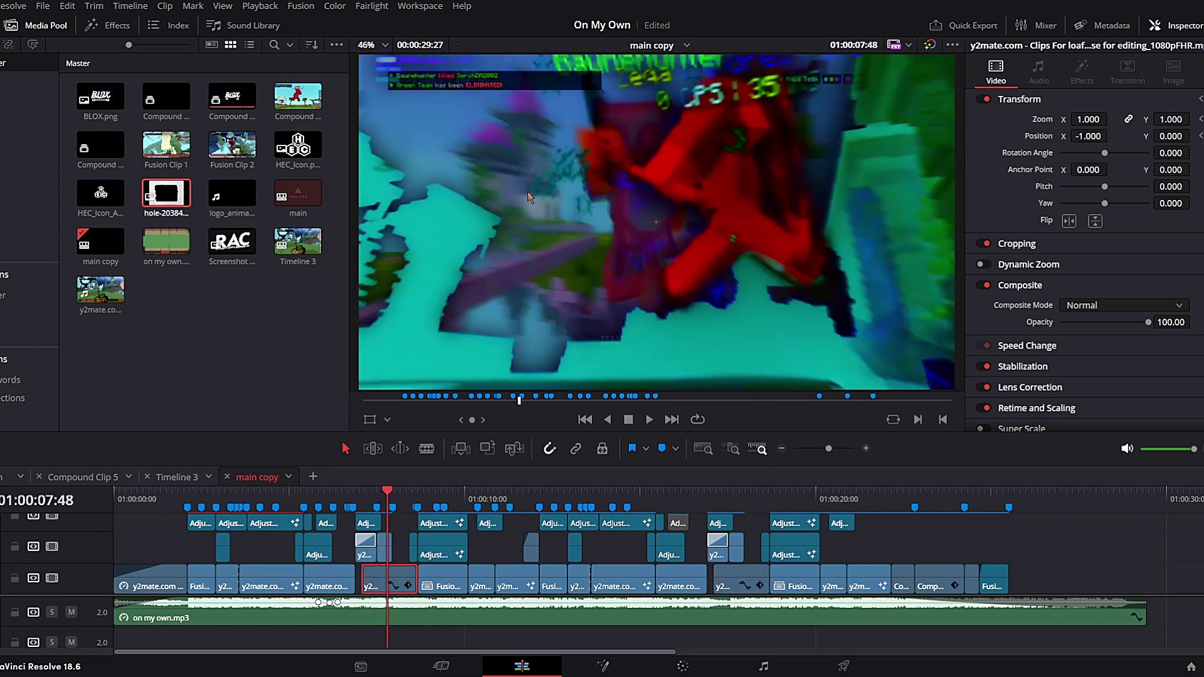
key(Right)
key(Right)
key(Right)
key(Right)
key(Right)
key(Right)
key(Right)
key(Right)
key(Right)
key(Right)
key(Right)
key(Right)
key(Right)
key(Right)
key(Right)
key(Right)
key(Right)
key(Right)
key(Right)
key(Right)
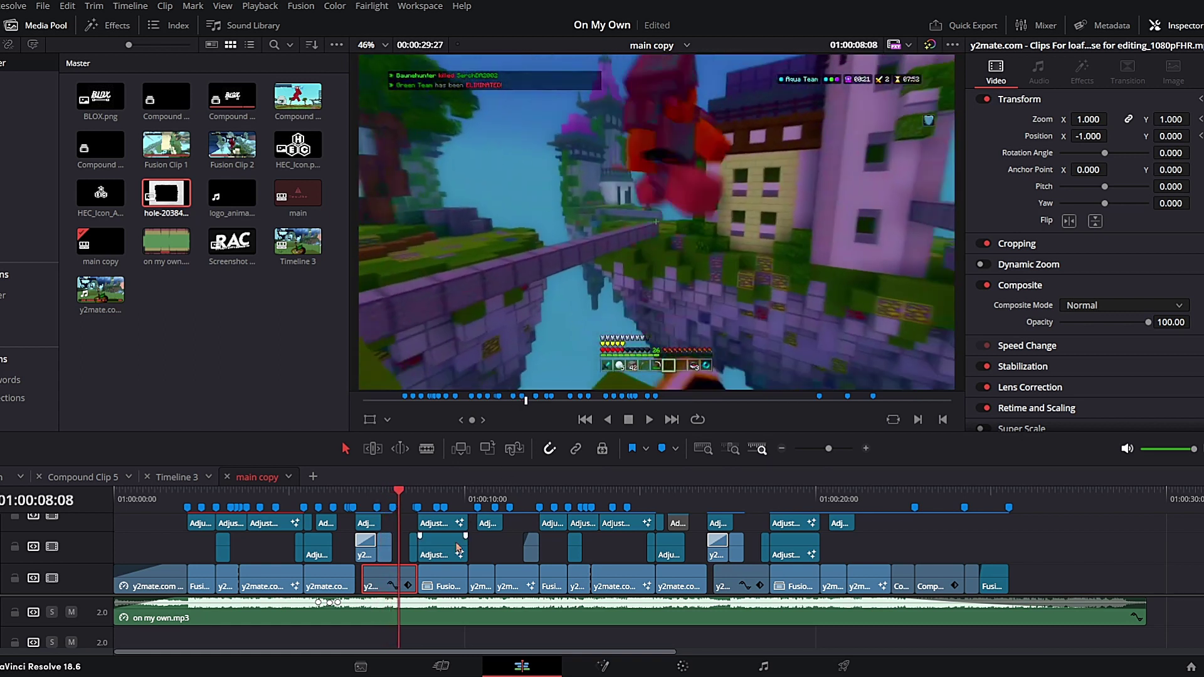
Check the selected footage clip's Fusion composition, return to the edit timeline, and play it on to 01:00:08:51.
key(shift+5)
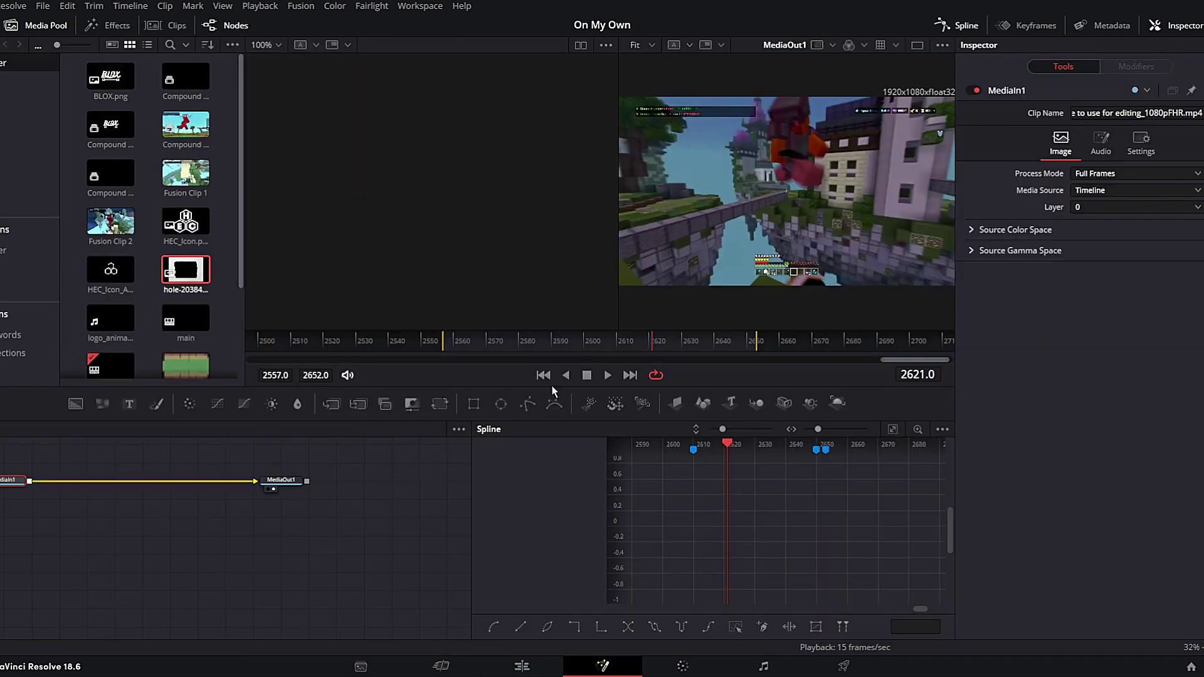
click(543, 668)
key(space)
key(space)
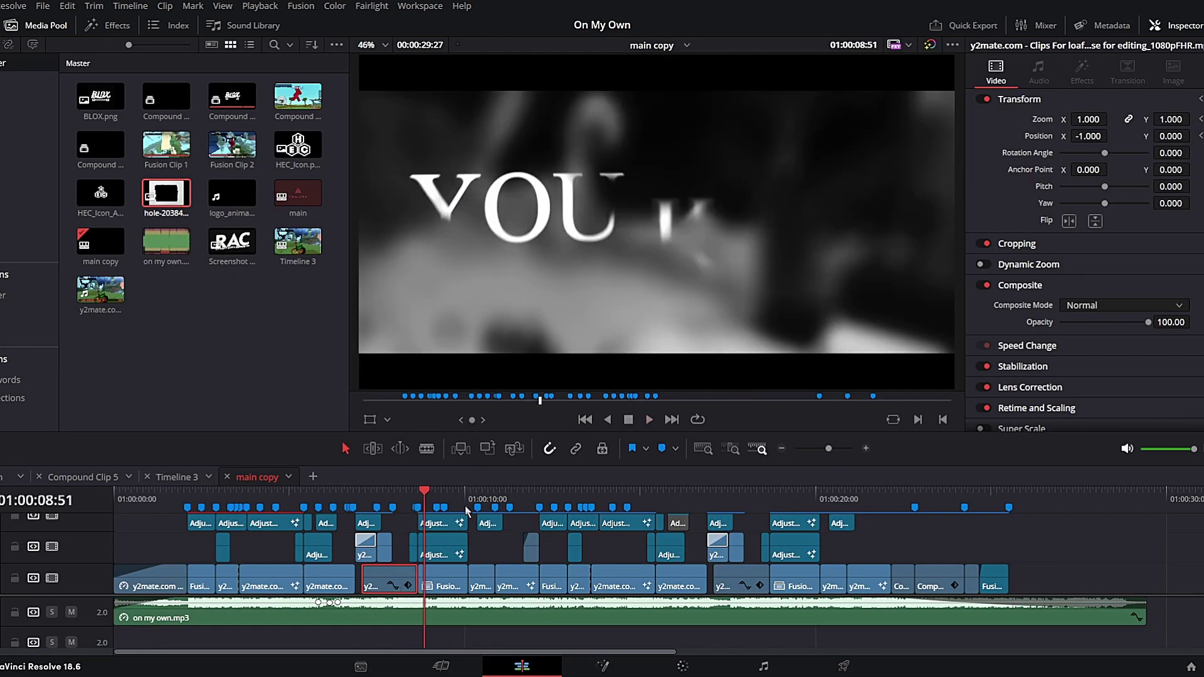
Go back to 01:00:08:25 and preview the typography section up to 01:00:09:11.
click(409, 502)
scroll(416, 527, up, 1)
scroll(423, 537, down, 1)
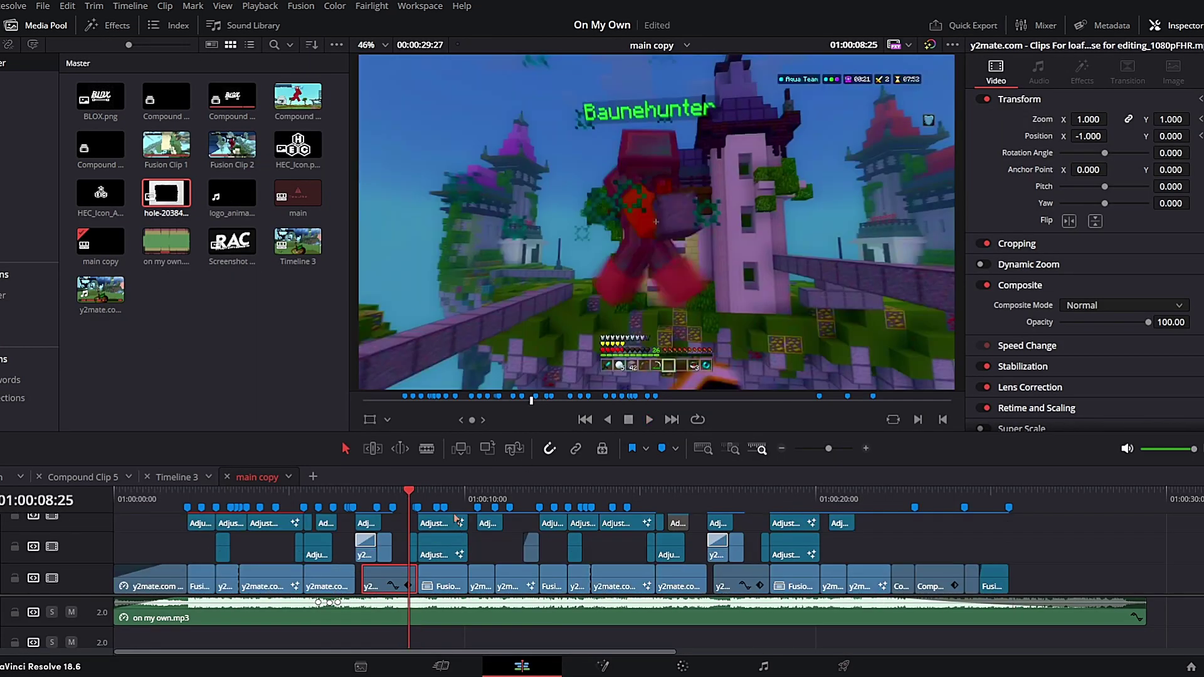
click(425, 494)
key(space)
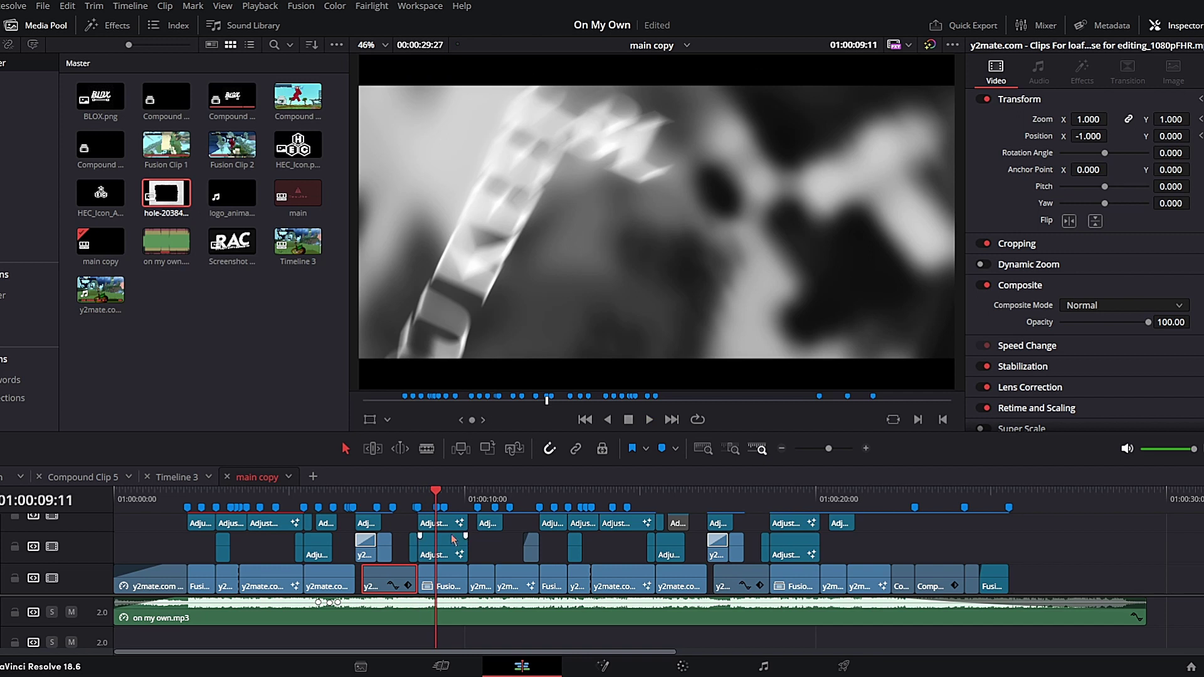
Open the typography Fusion clip at 01:00:09:11 in Fusion and bring its text nodes into view.
click(440, 578)
key(shift+5)
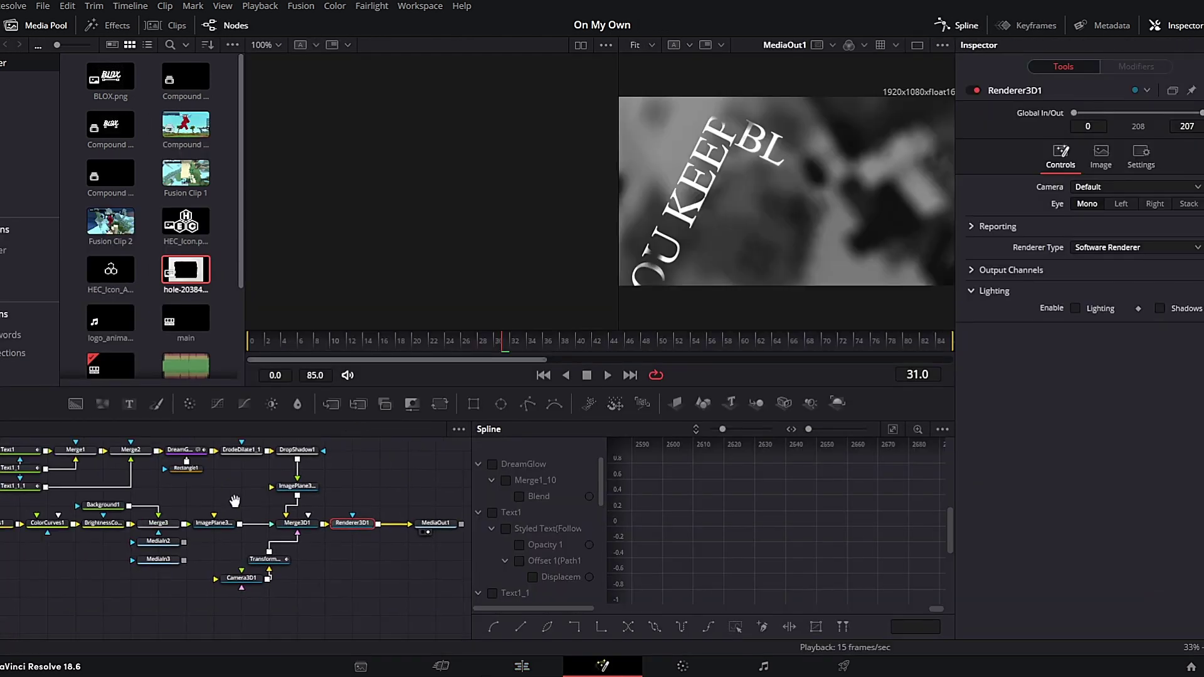
drag(109, 498, 66, 553)
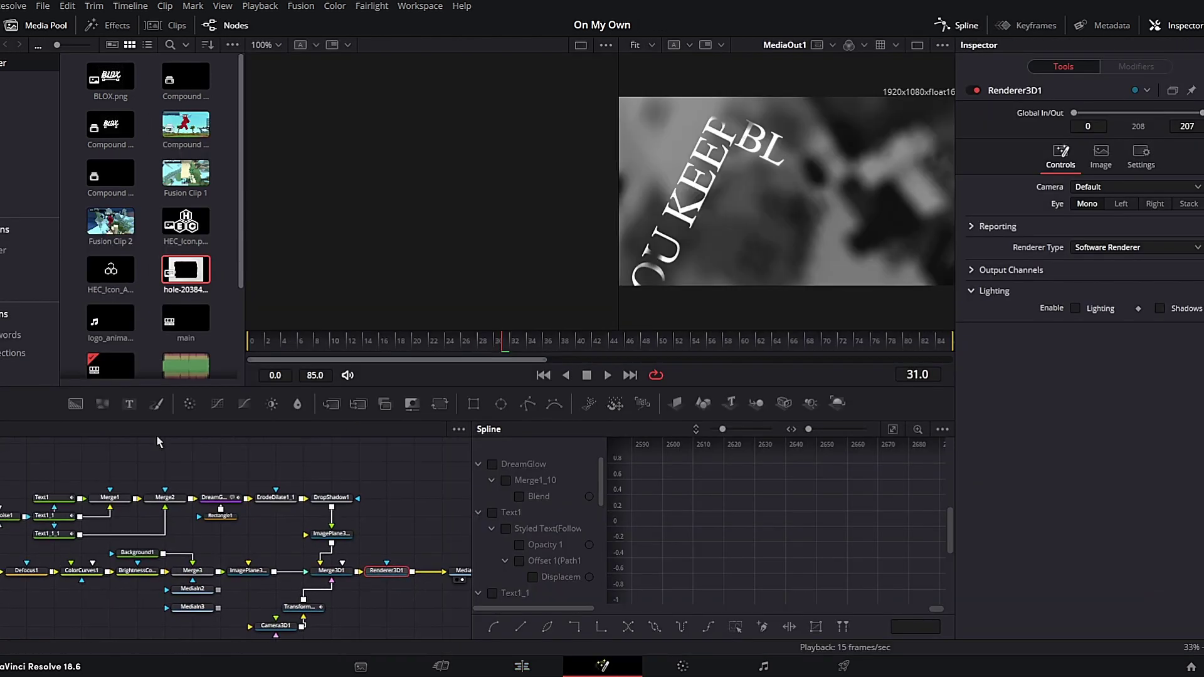
drag(66, 438, 82, 477)
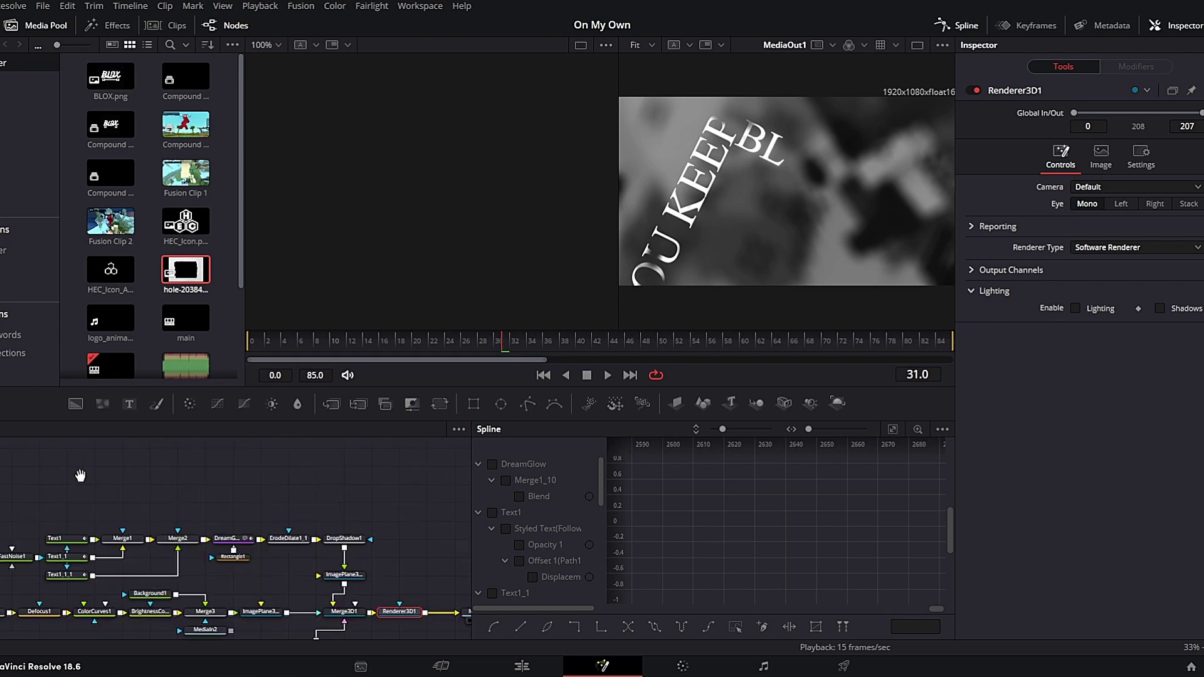
View the outputs of Text1 and Text1_1 and play the text animation to frame 45.
click(66, 538)
key(1)
click(70, 557)
key(1)
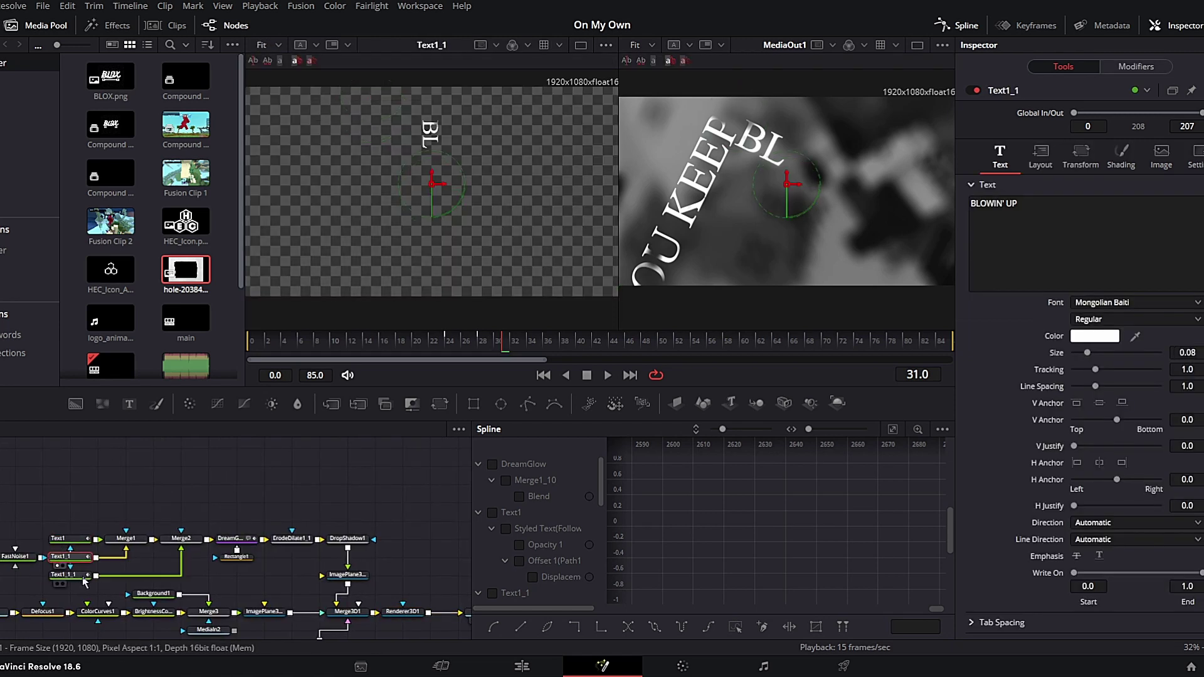
key(space)
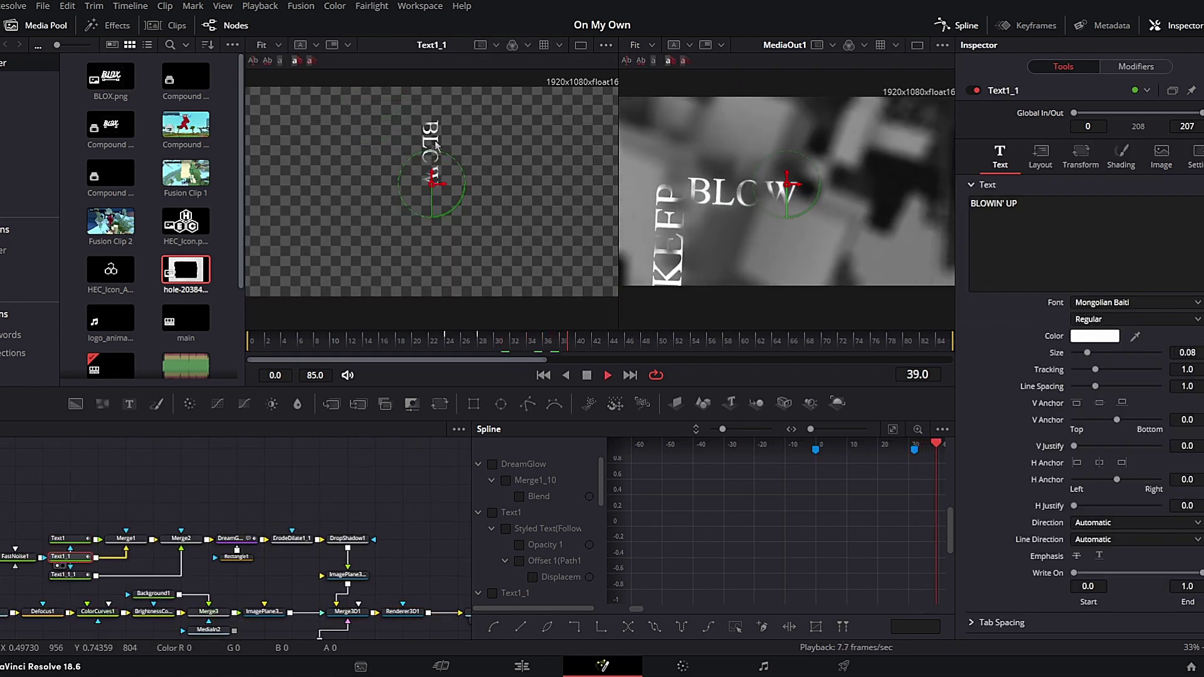
key(space)
View the outputs of FastNoise1 and the DreamGlow node that follows Merge2.
drag(24, 565, 158, 523)
click(157, 522)
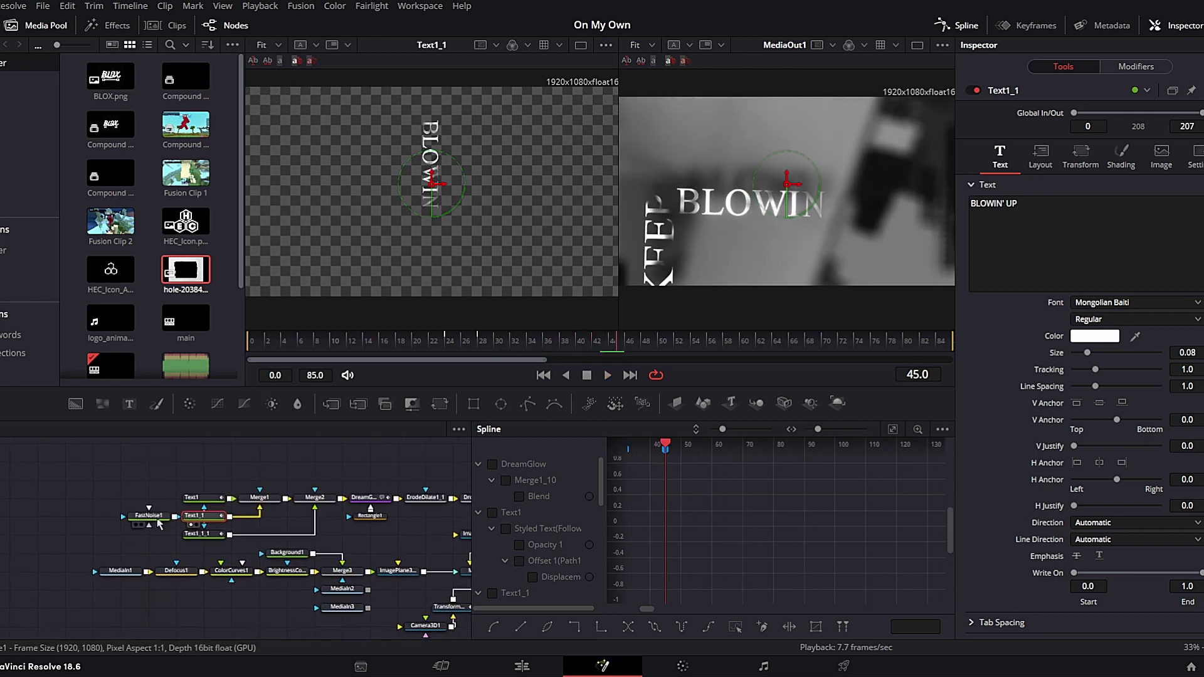
key(1)
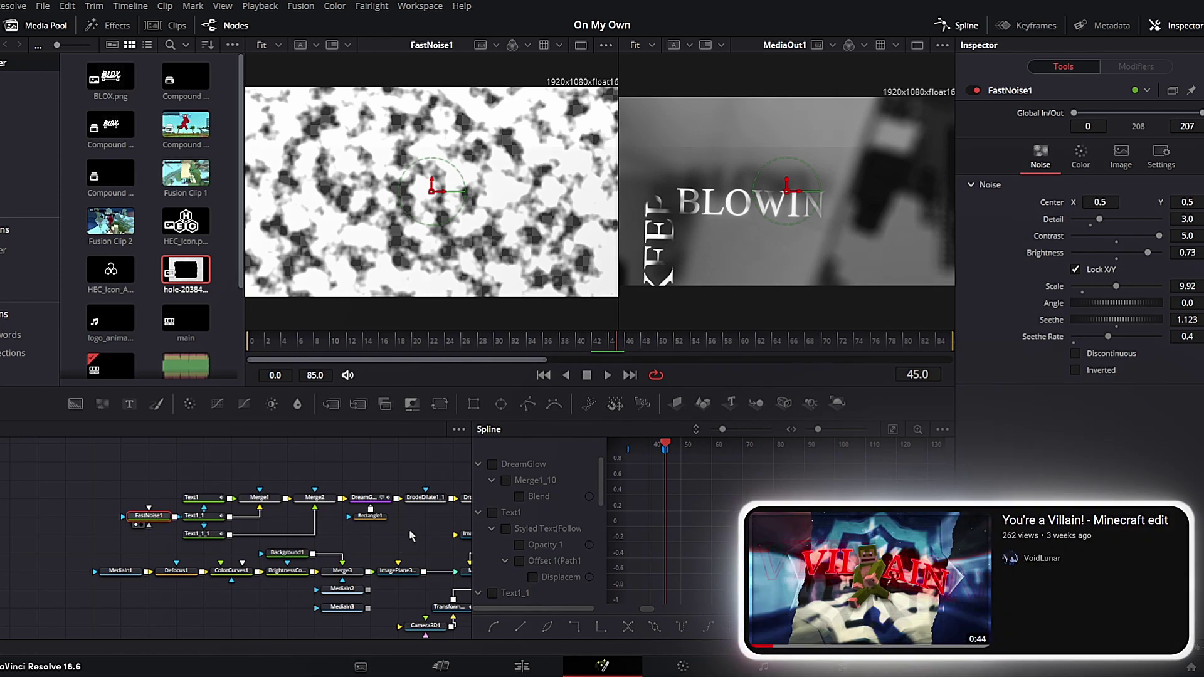
drag(327, 522, 176, 544)
click(217, 520)
key(1)
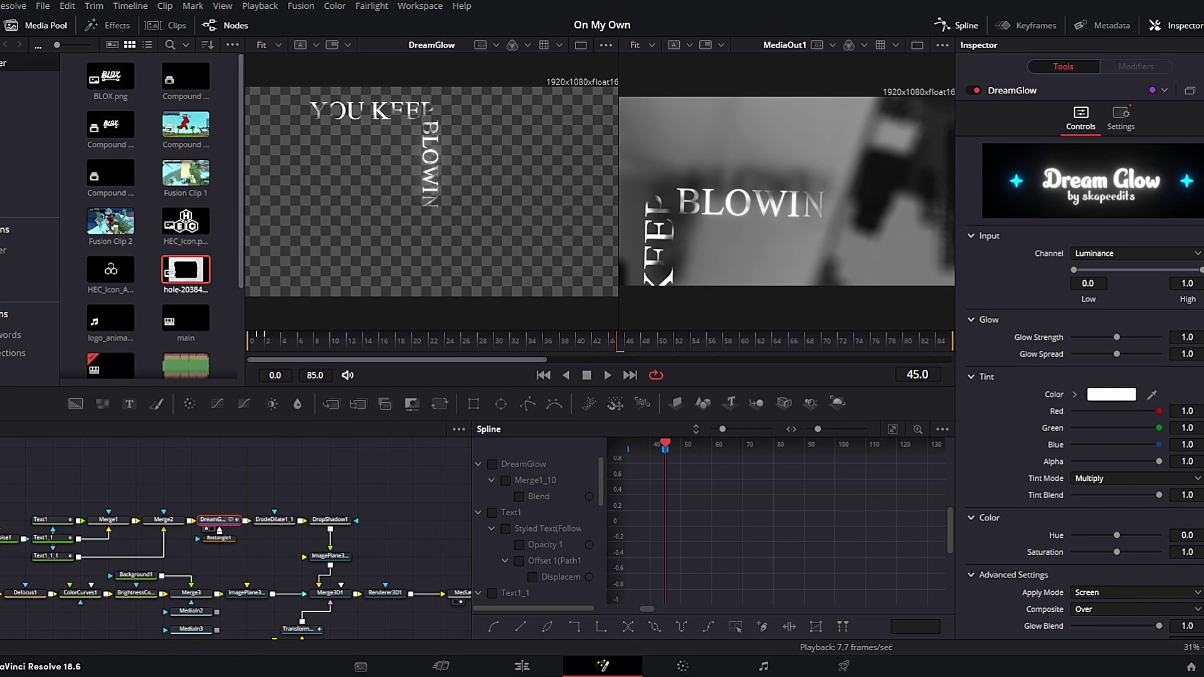
Hide the Spline editor, view MediaIn1 and Defocus1, and play the composition to frame 49.
click(958, 22)
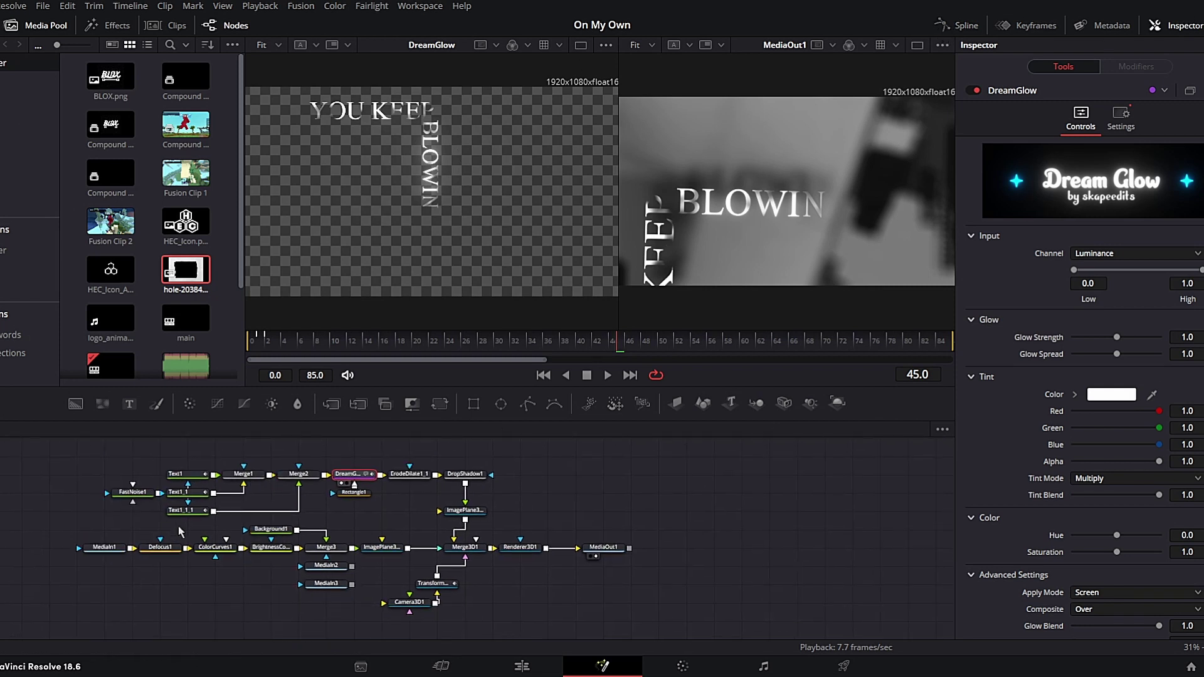
click(113, 549)
key(1)
click(157, 549)
key(1)
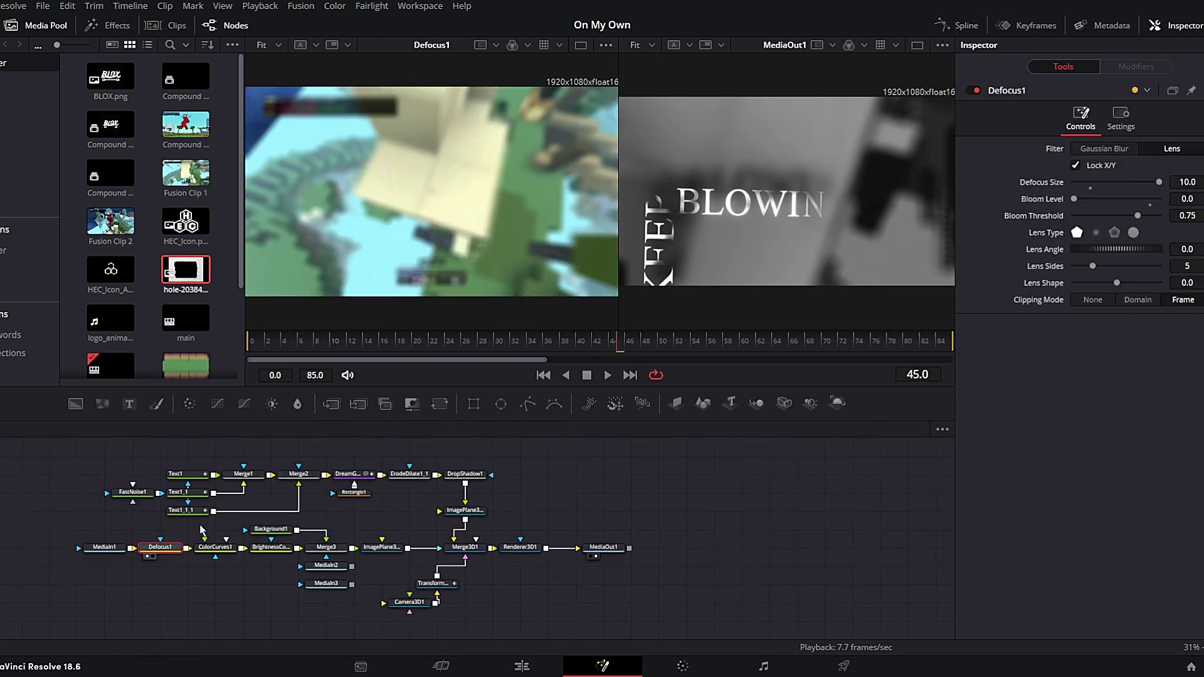
key(space)
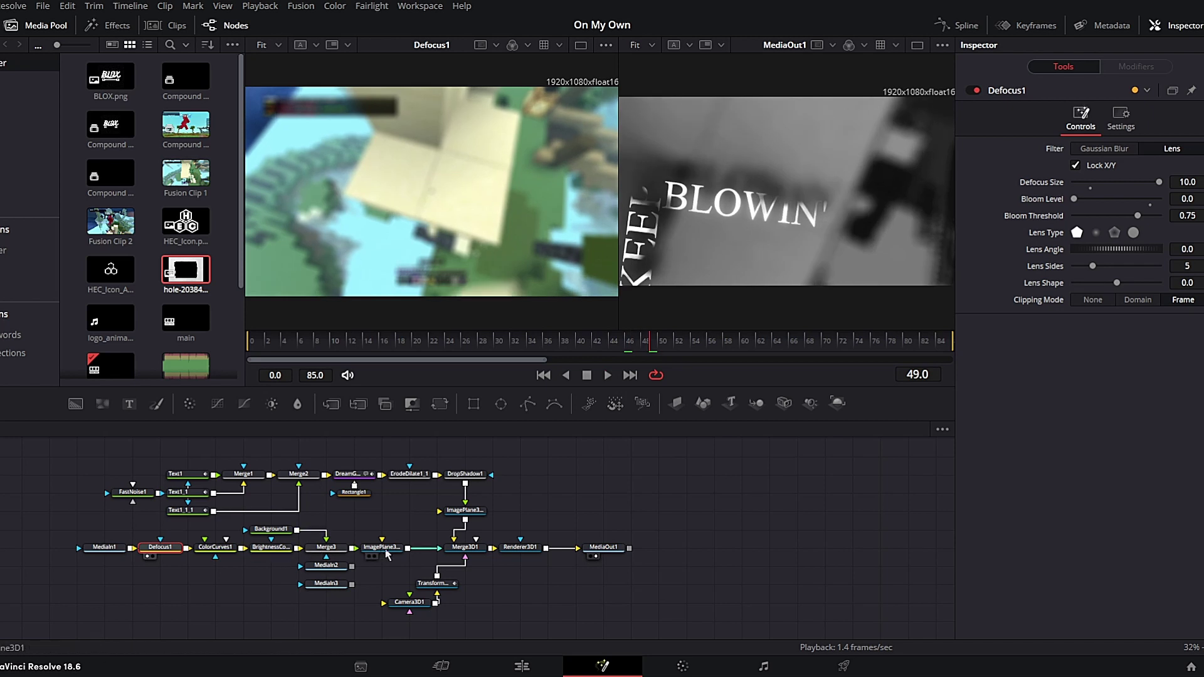
View Merge3D1's scene in perspective, orbit to see the camera and image planes, and scrub to frame 53.
click(470, 548)
key(1)
drag(506, 212, 356, 194)
scroll(314, 227, up, 2)
drag(308, 232, 336, 141)
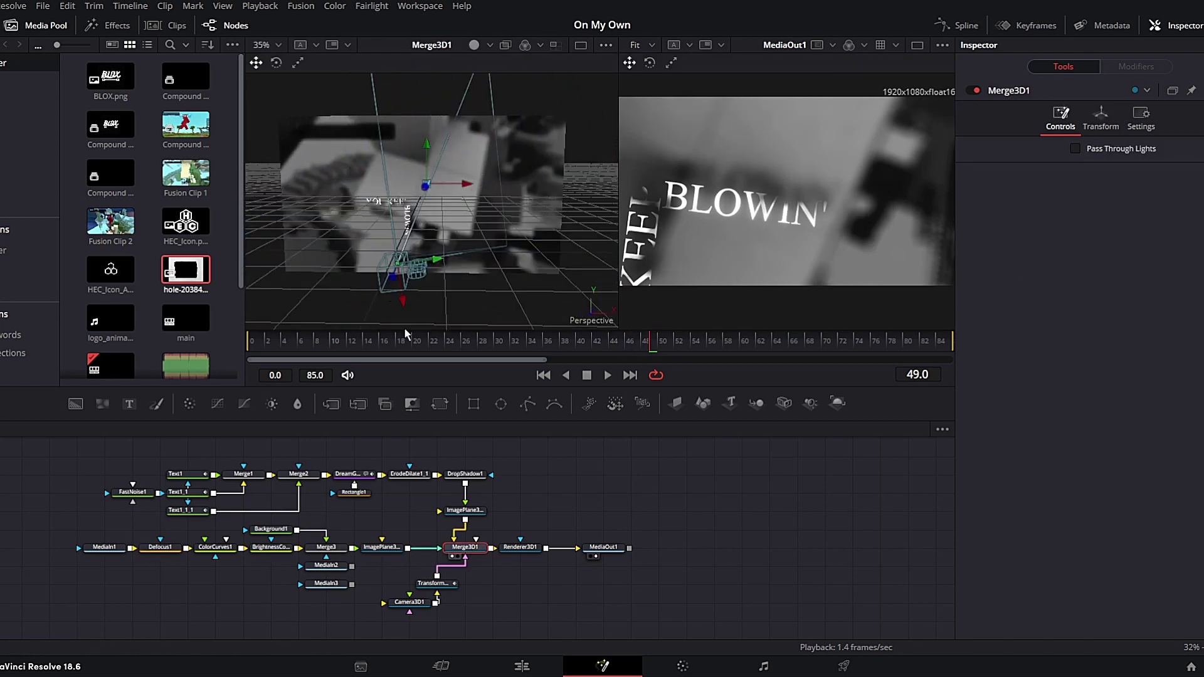
drag(723, 339, 686, 339)
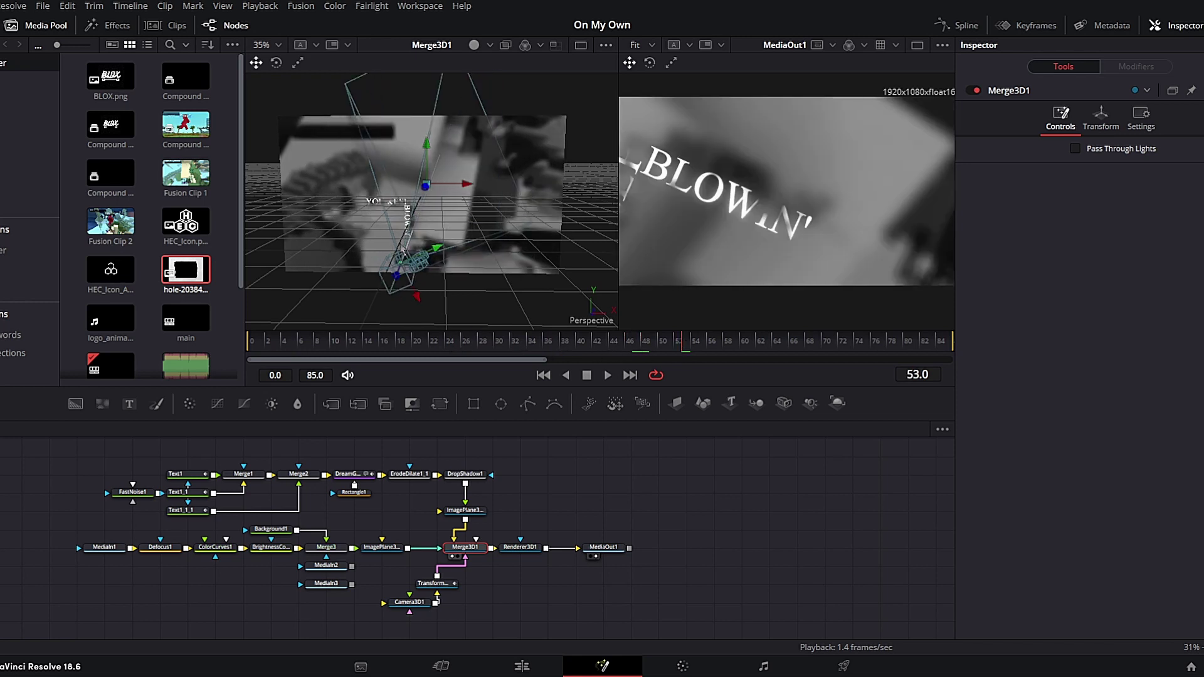
Examine the settings of Defocus1, ImagePlane3D1 and Camera3D1.
click(166, 550)
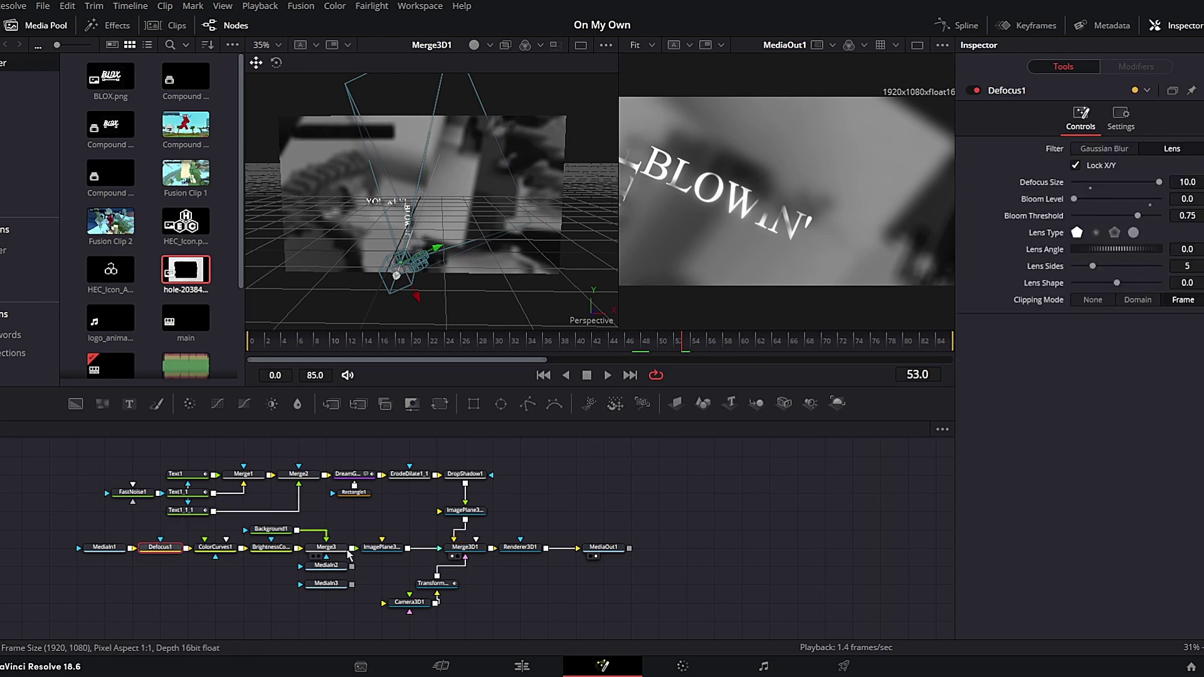
click(379, 548)
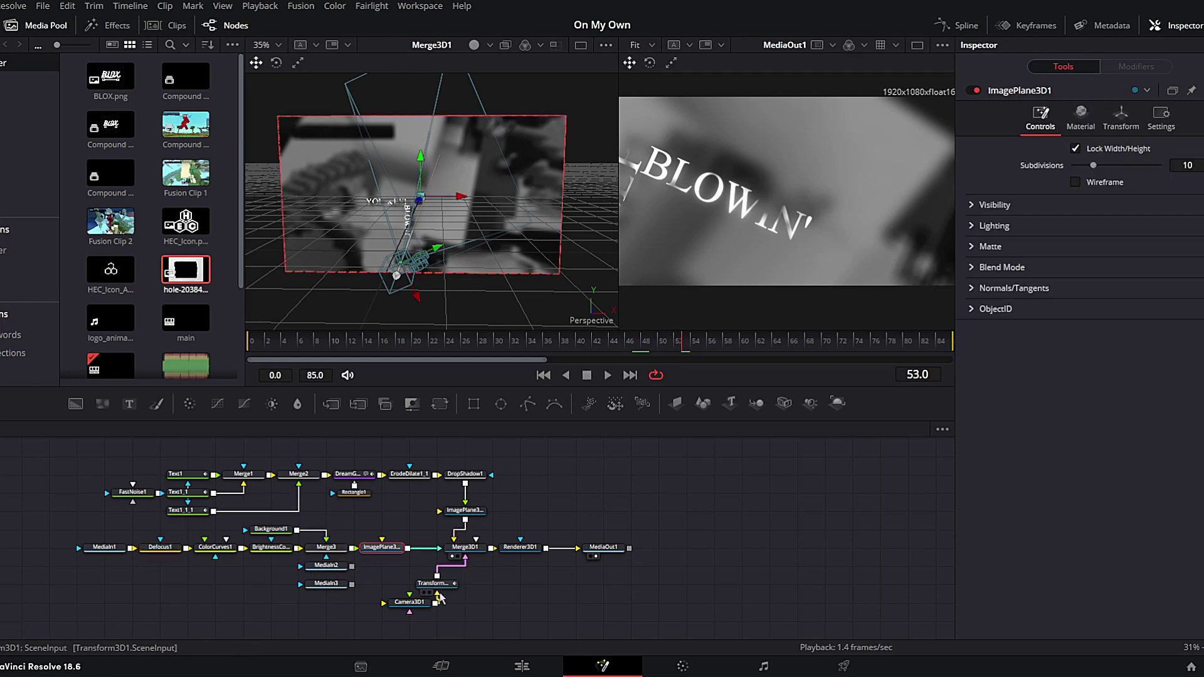
click(414, 605)
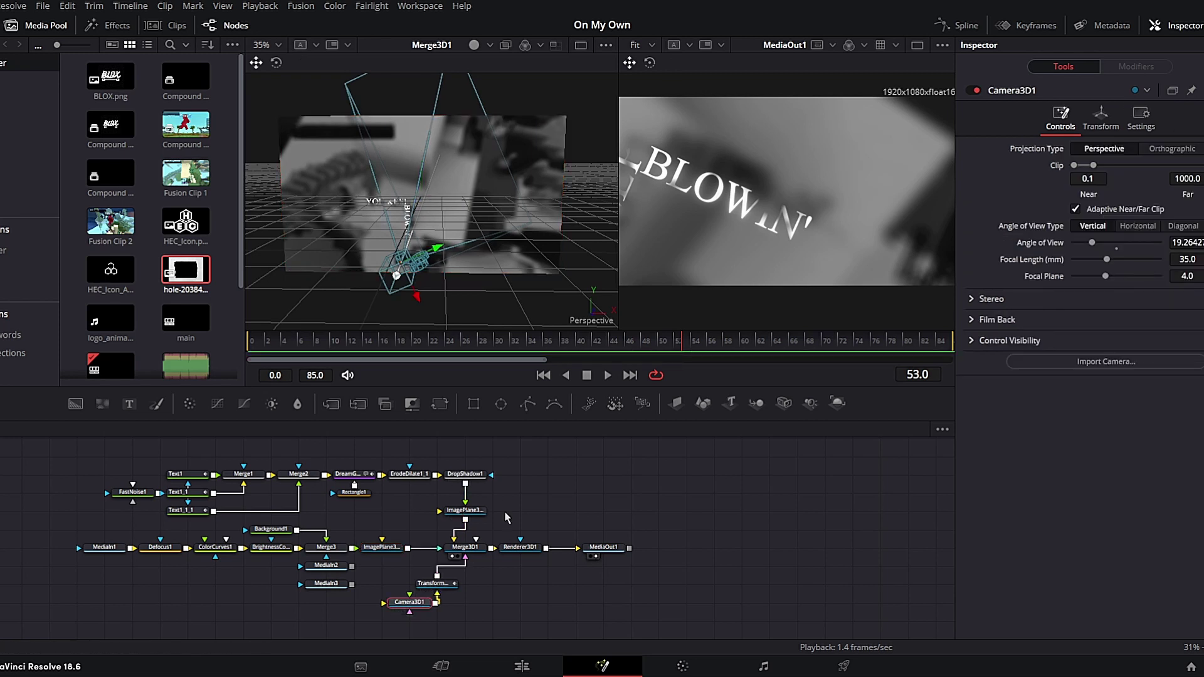
View the outputs of Renderer3D1 and MediaOut1 to compare the rendered 3D scene with the final image.
click(517, 551)
key(1)
click(597, 551)
key(1)
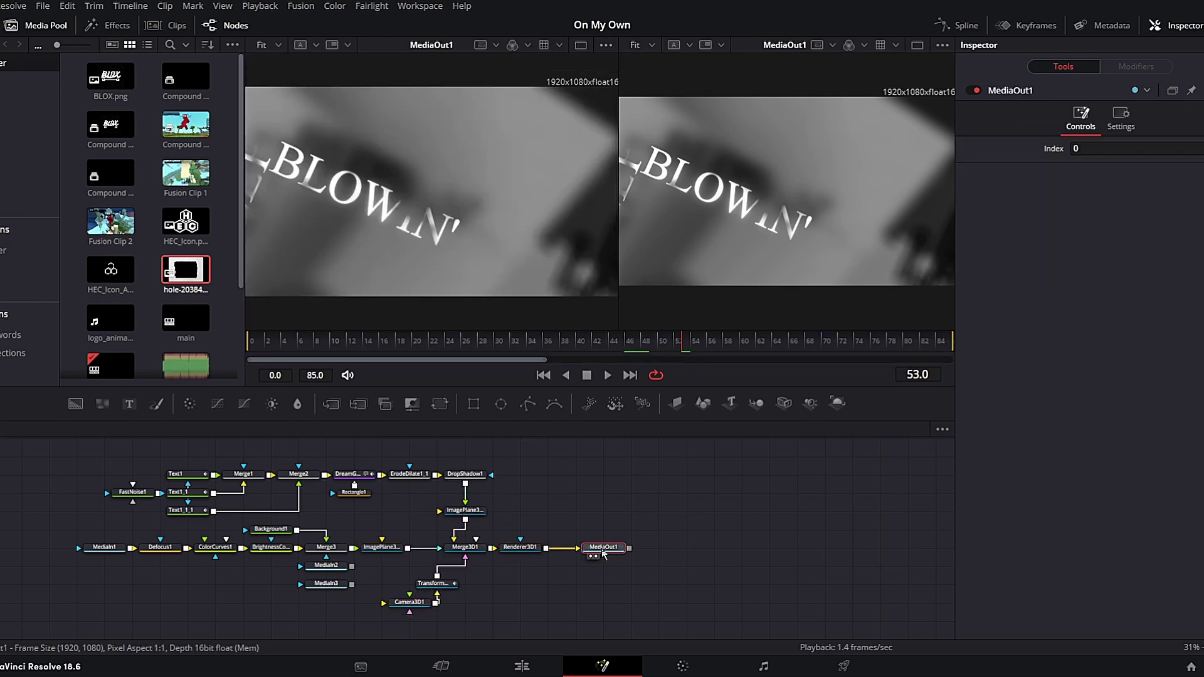
click(519, 547)
key(1)
key(1)
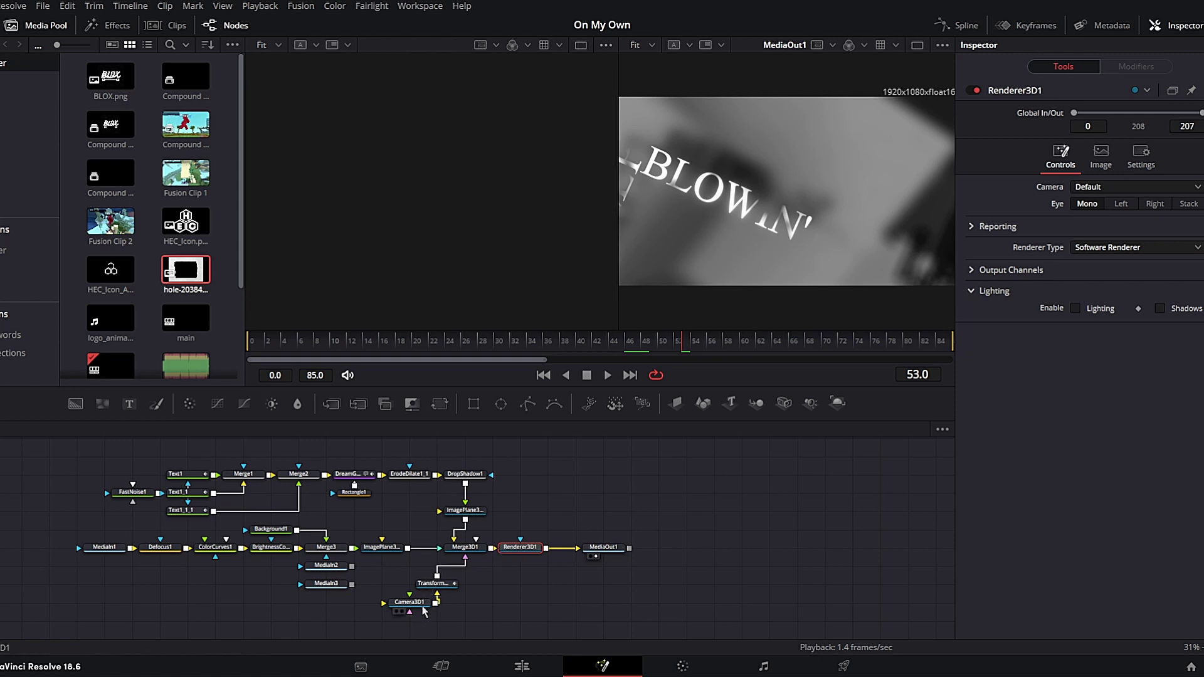
Show Camera3D1 with its animation curves fitted in the Spline editor, and play the composition from frame 0.
click(414, 603)
click(962, 27)
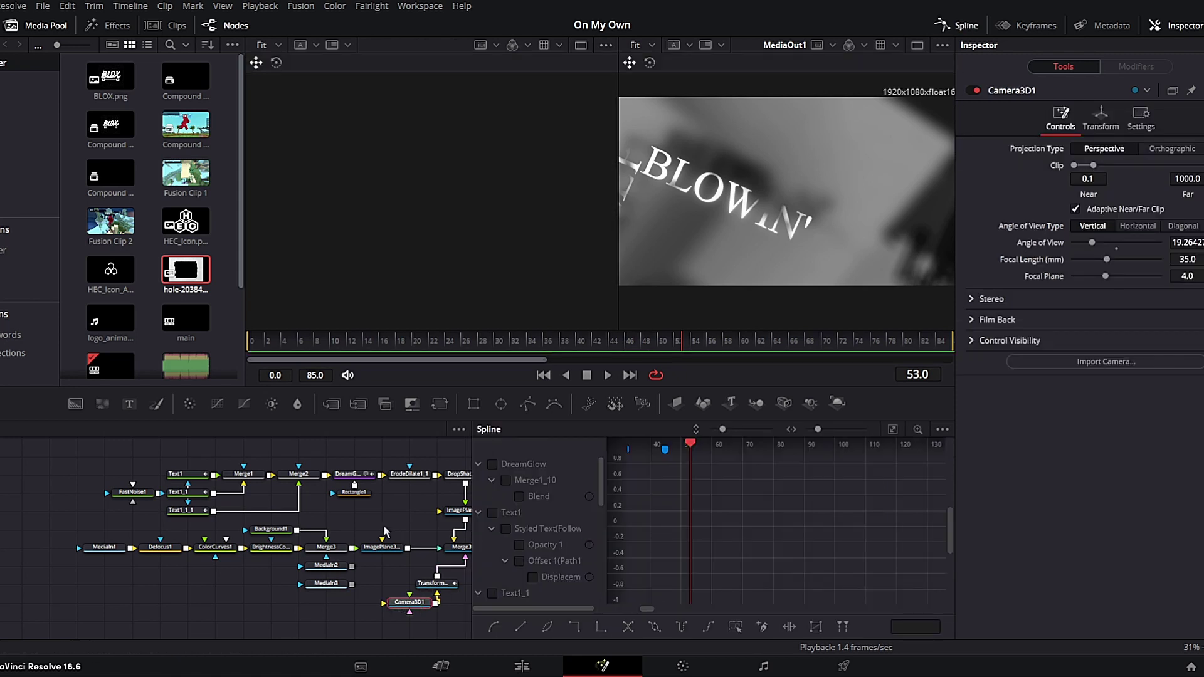
click(892, 430)
scroll(823, 484, down, 2)
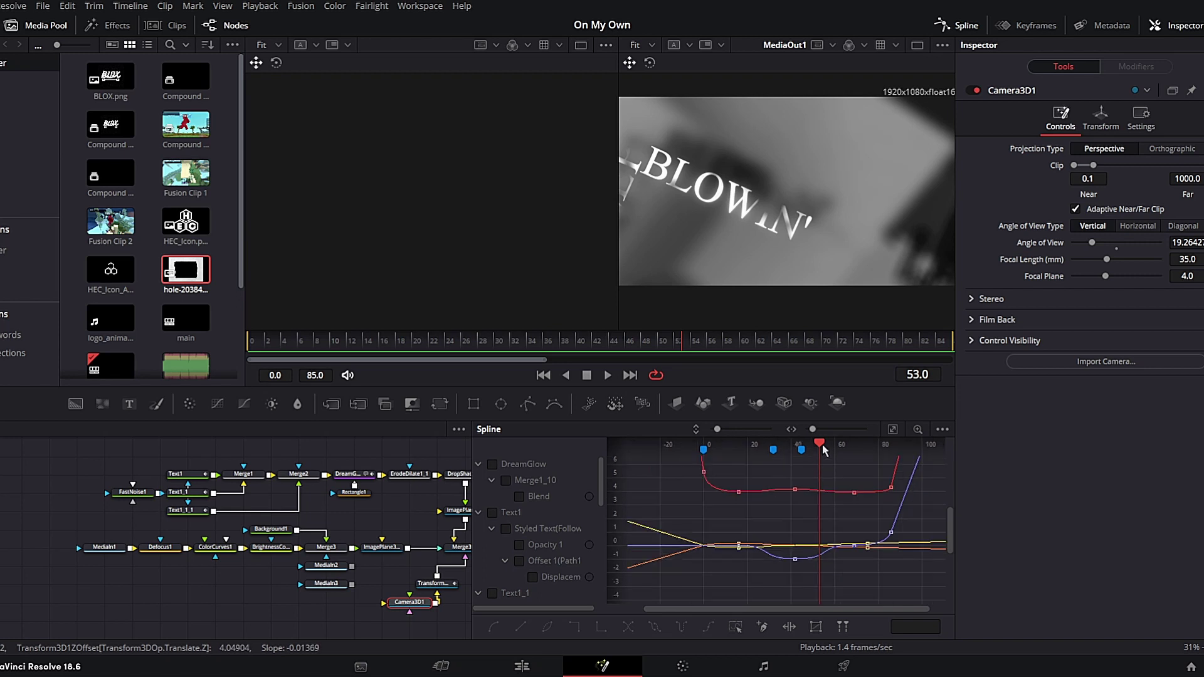
drag(817, 444, 702, 462)
key(space)
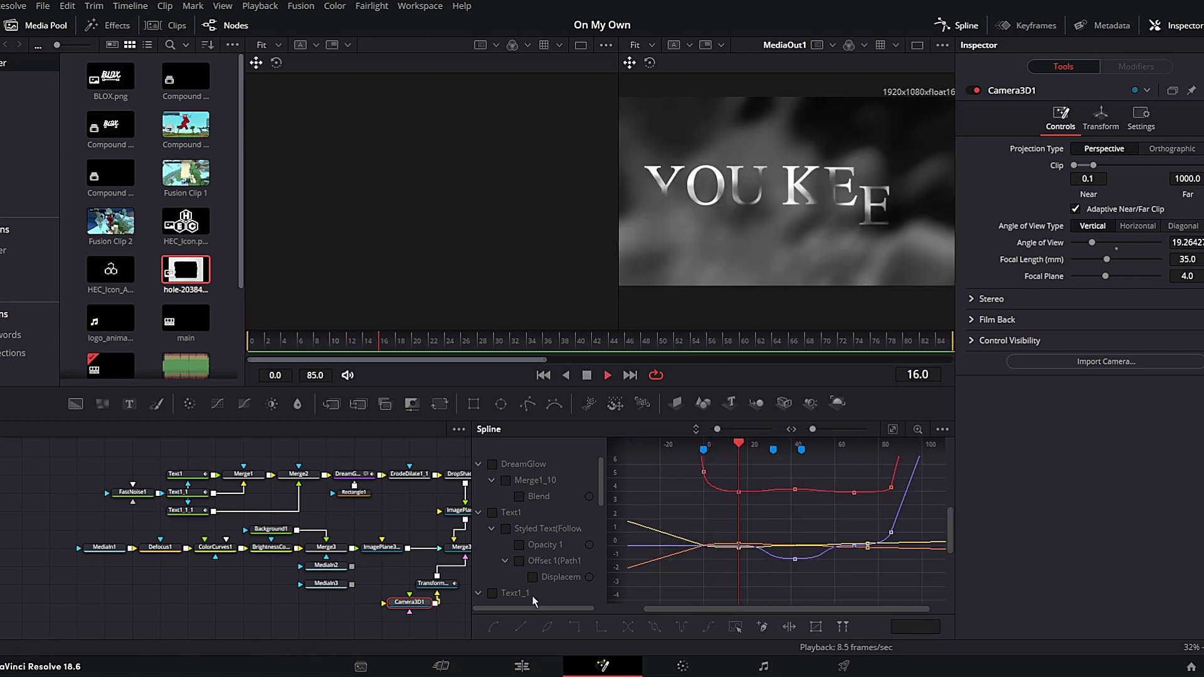
Return to the Edit page and replay the transition into the 3D text clip from about 01:00:08:25.
click(523, 666)
key(space)
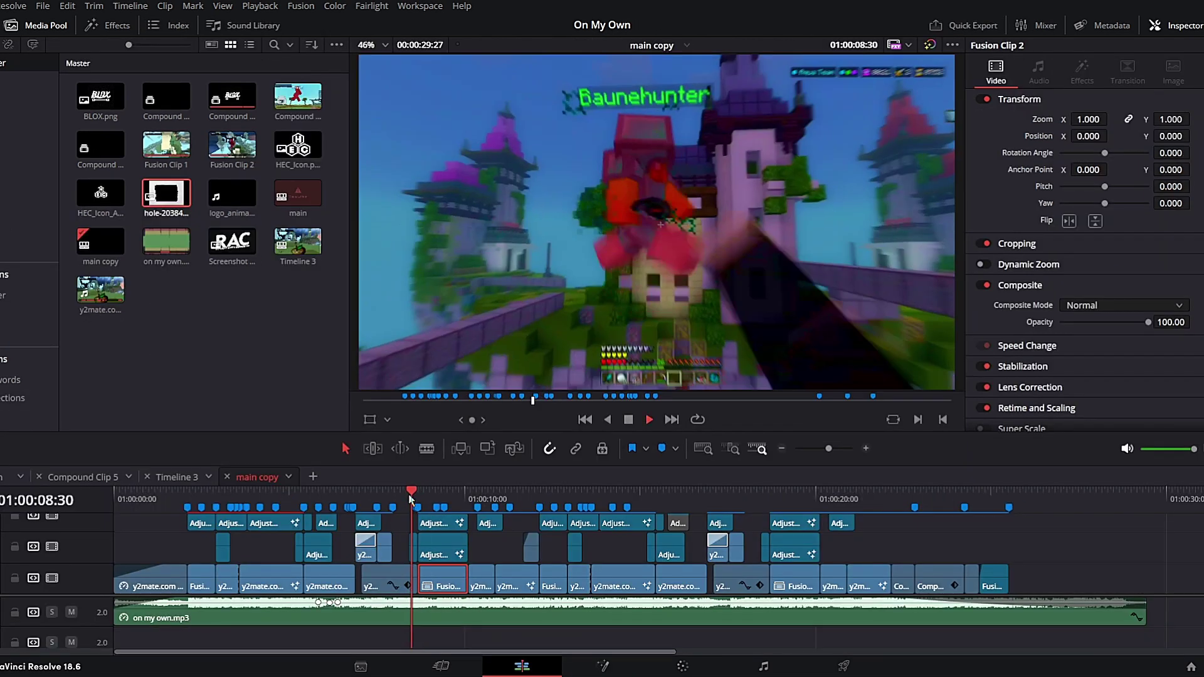
click(407, 501)
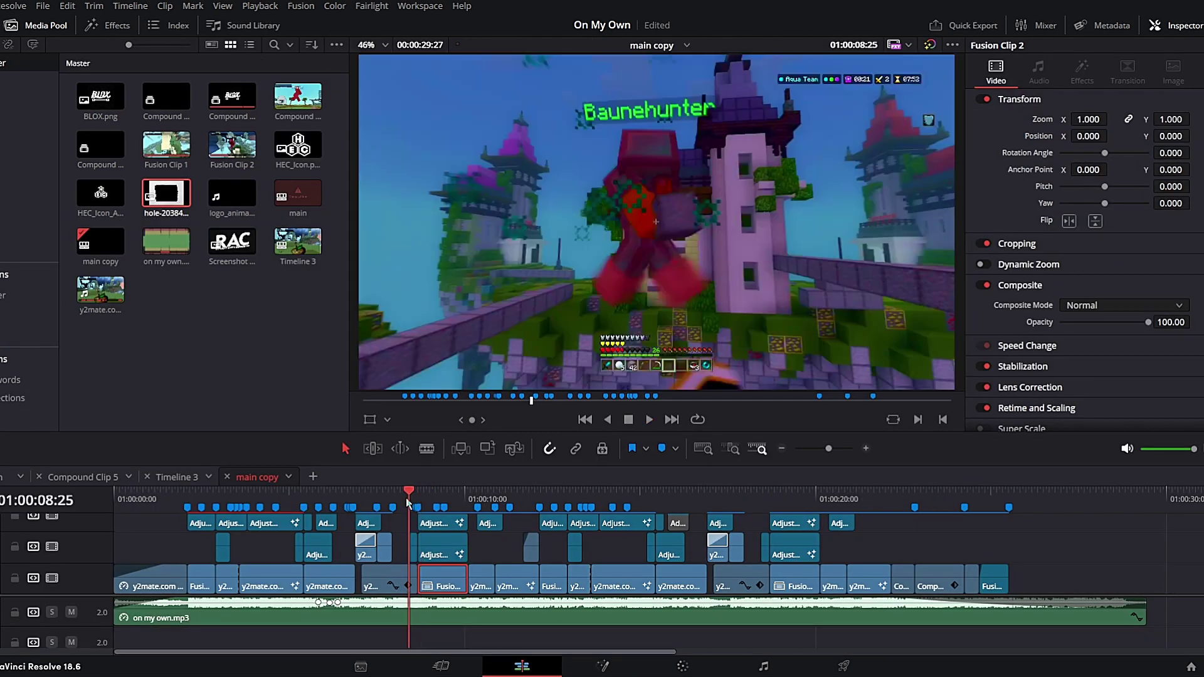
key(space)
click(407, 502)
key(space)
click(407, 501)
key(space)
click(408, 502)
key(space)
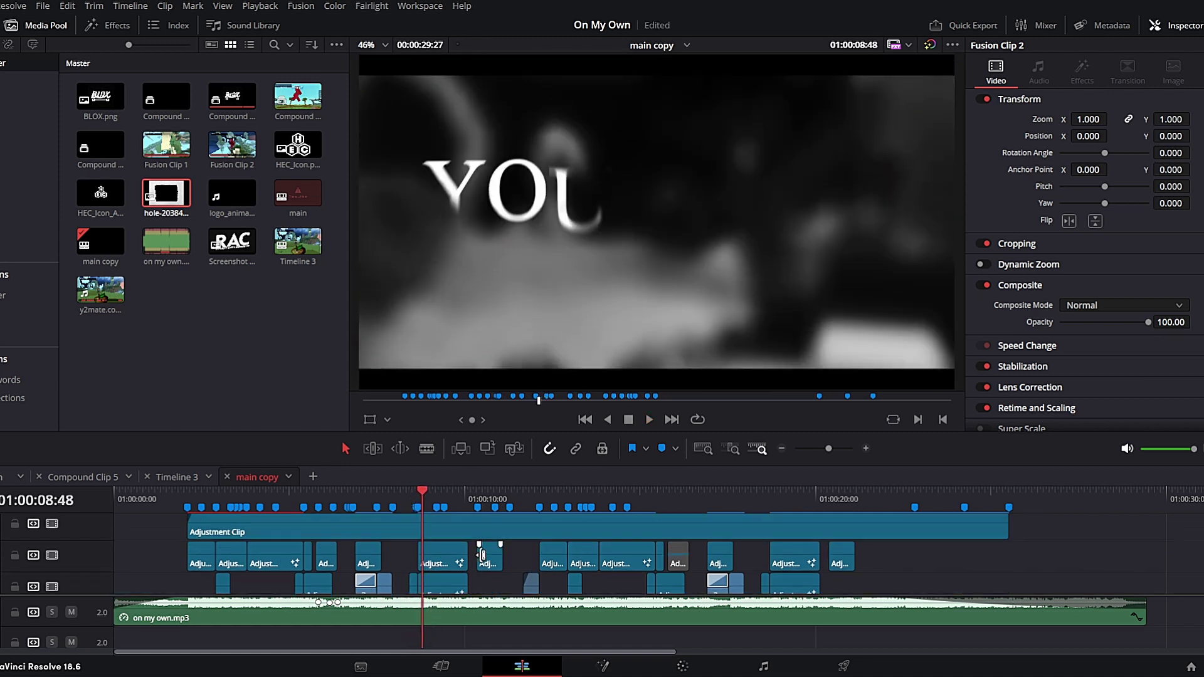
Play the main copy timeline from the 3D text clip into the clip that follows it, stopping at 01:00:10:26.
click(444, 500)
key(space)
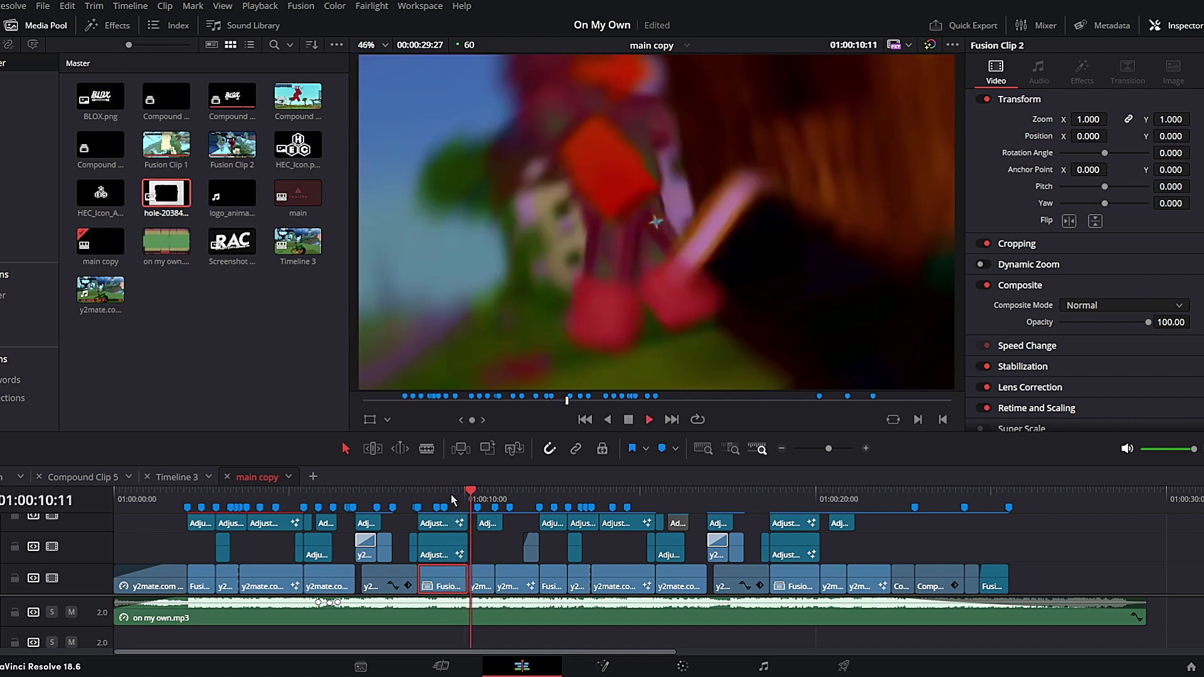
click(451, 495)
key(space)
key(space)
key(space)
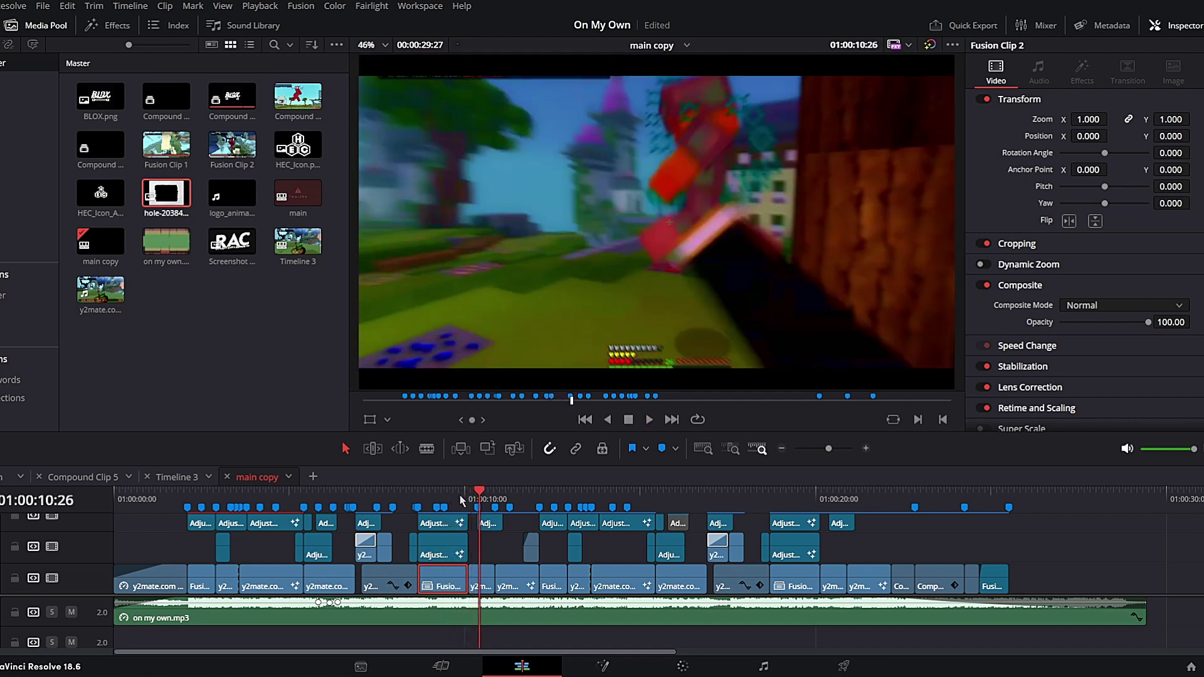
Open the clip following the 3D text clip in Fusion and view its Text1 and DVE1 nodes.
click(469, 498)
click(486, 577)
key(shift+5)
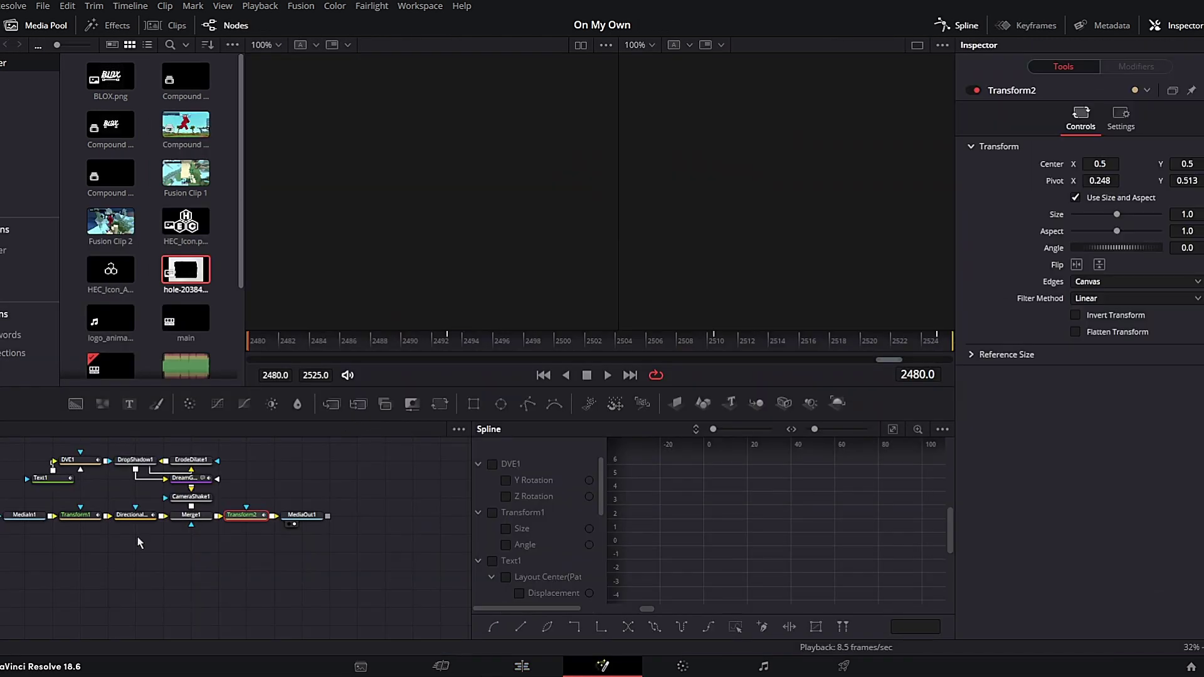
drag(108, 492, 23, 500)
key(1)
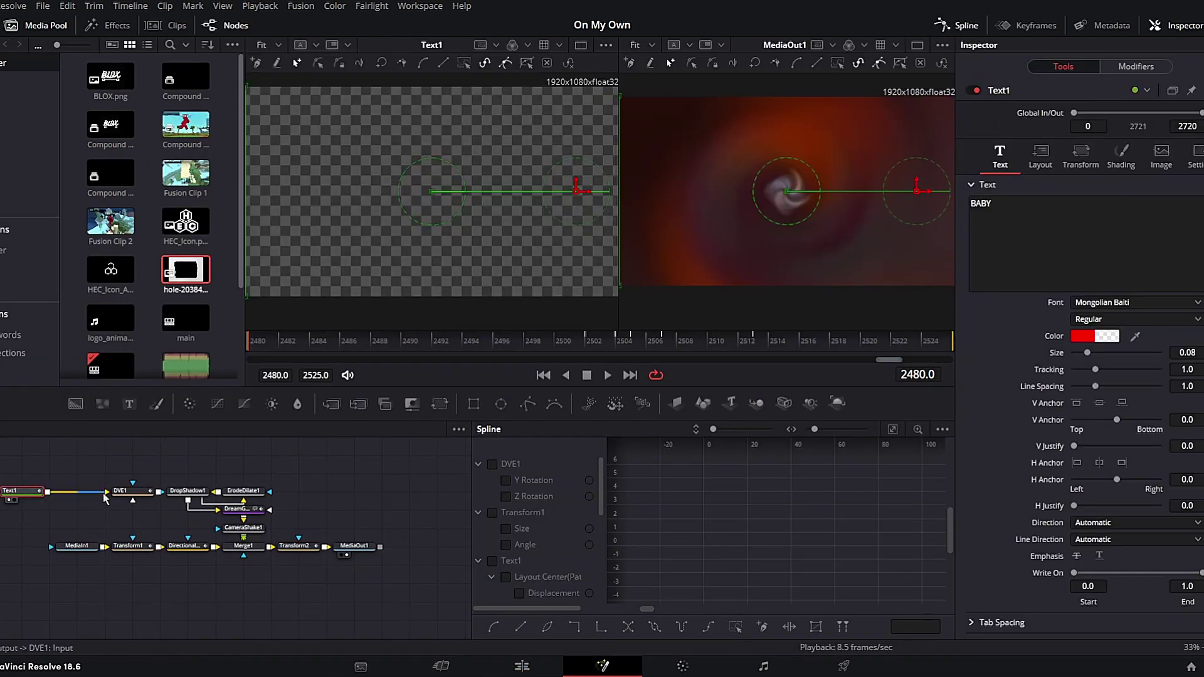
click(128, 492)
key(1)
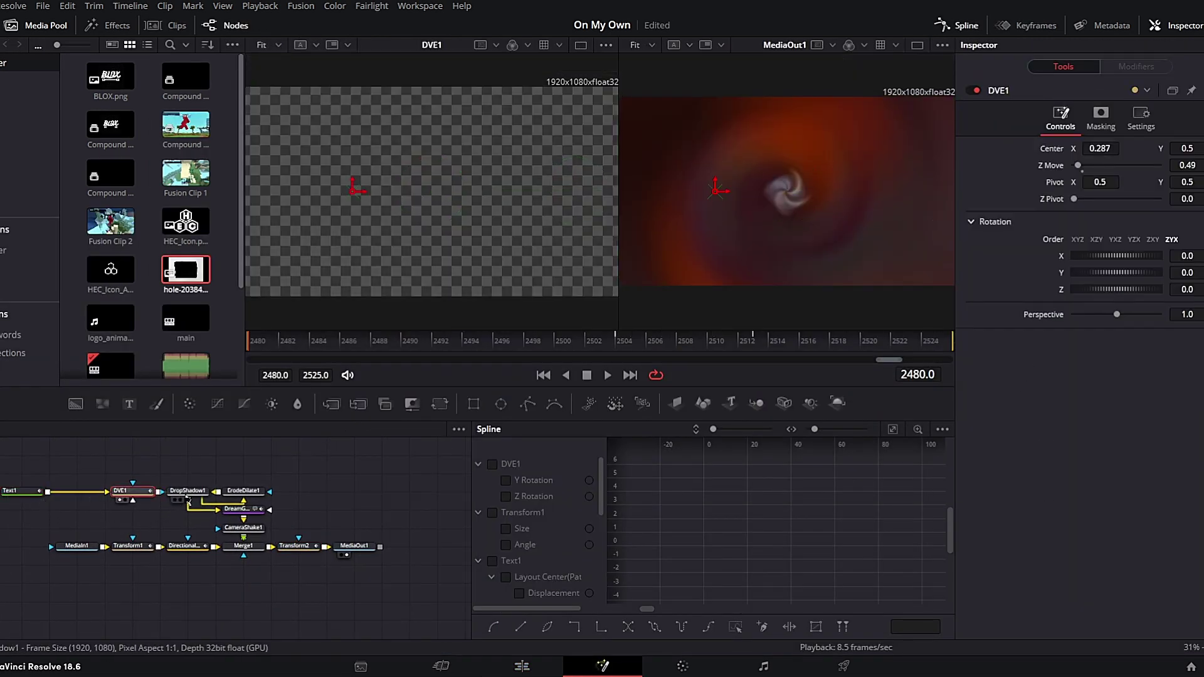
Play the BABY text clip on the Edit page, move back to its start and reopen it in Fusion.
click(543, 670)
key(space)
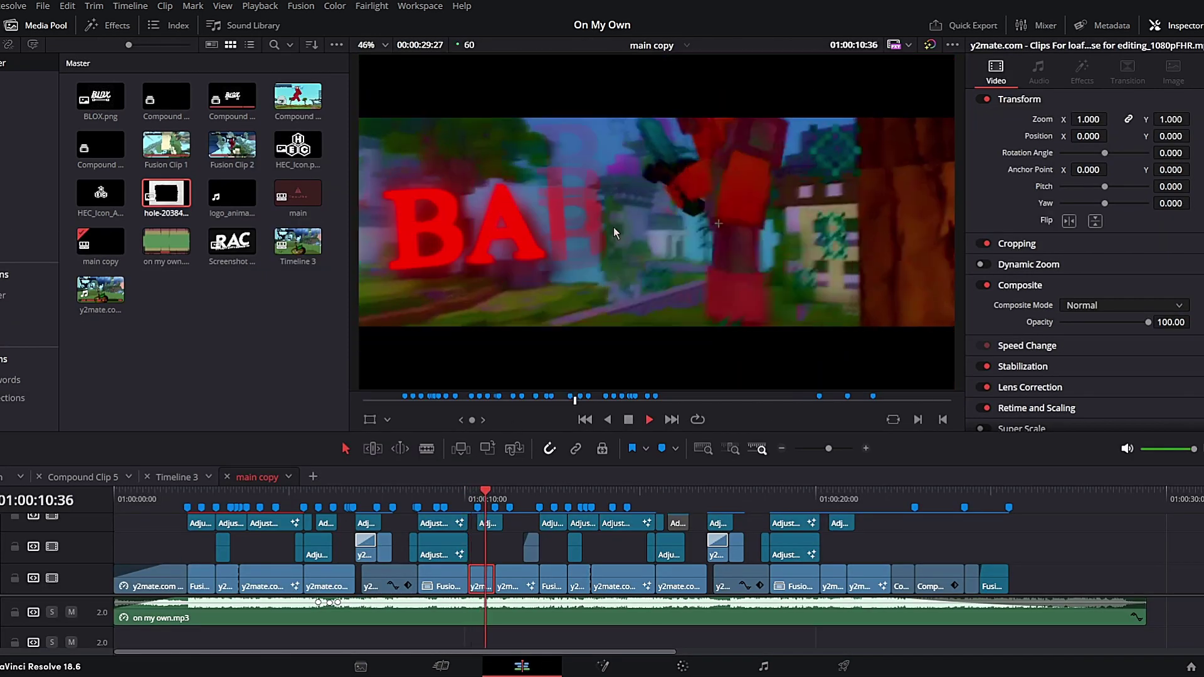
key(space)
click(469, 502)
key(shift+5)
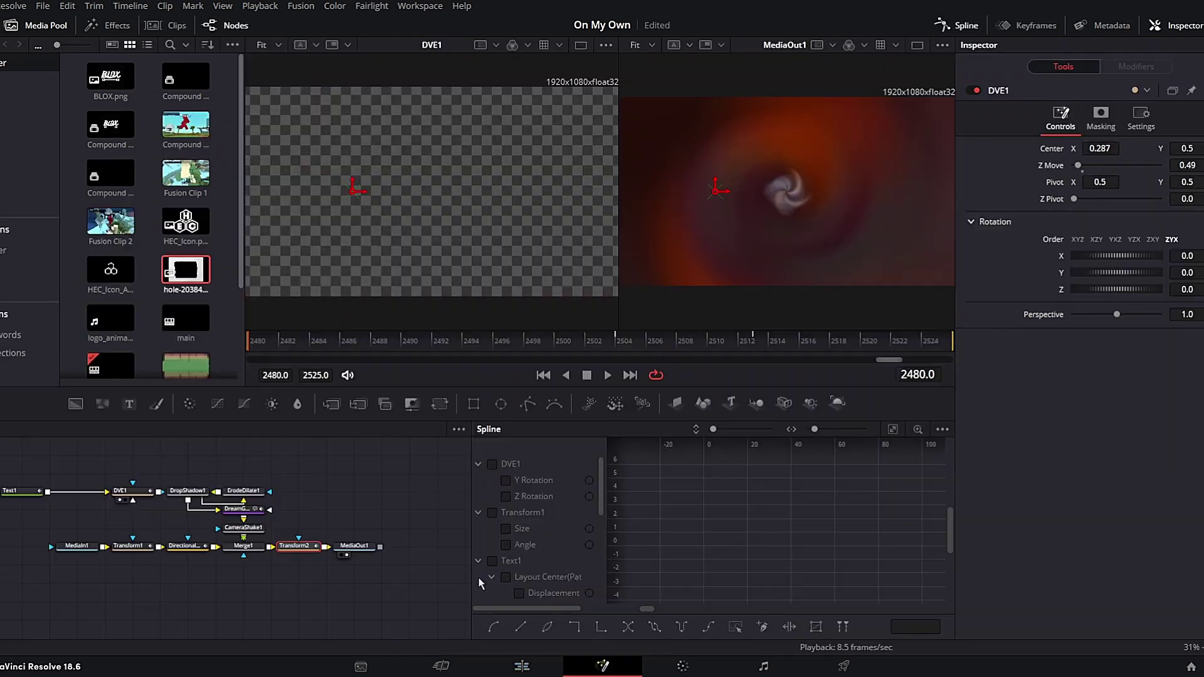
View the text chain node by node: Text1, DVE1, DropShadow1, ErodeDilate1, DreamGlow and CameraShake1.
click(21, 492)
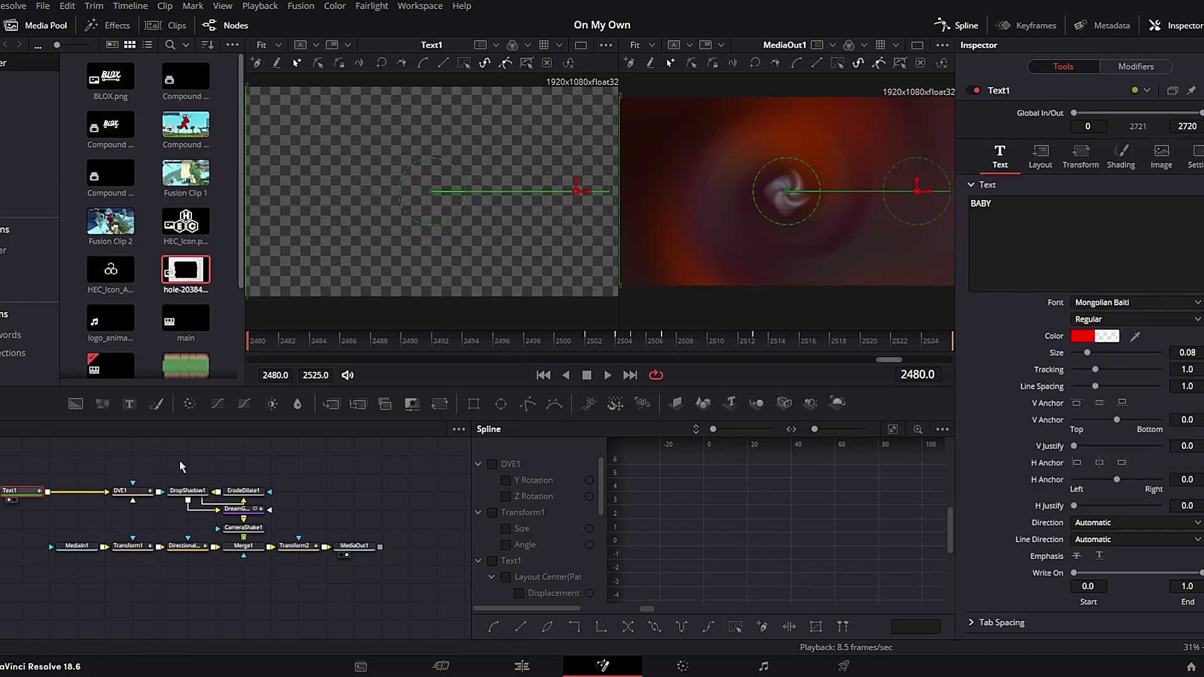
click(132, 492)
click(187, 491)
click(243, 491)
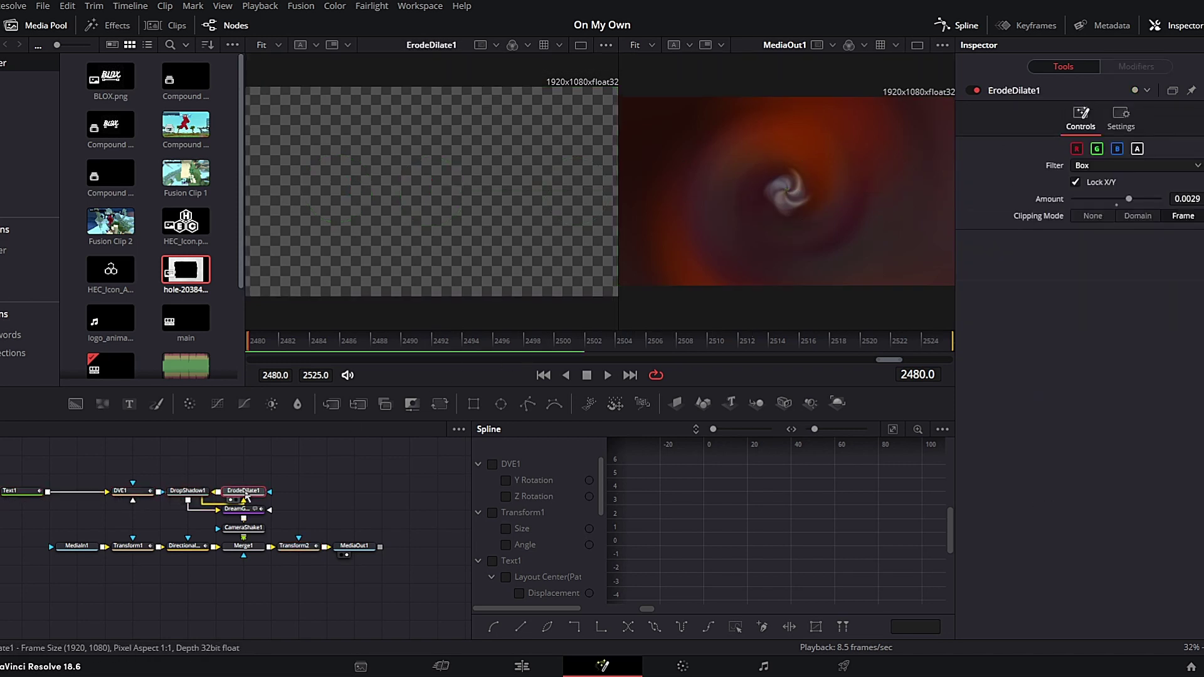
click(246, 510)
click(244, 527)
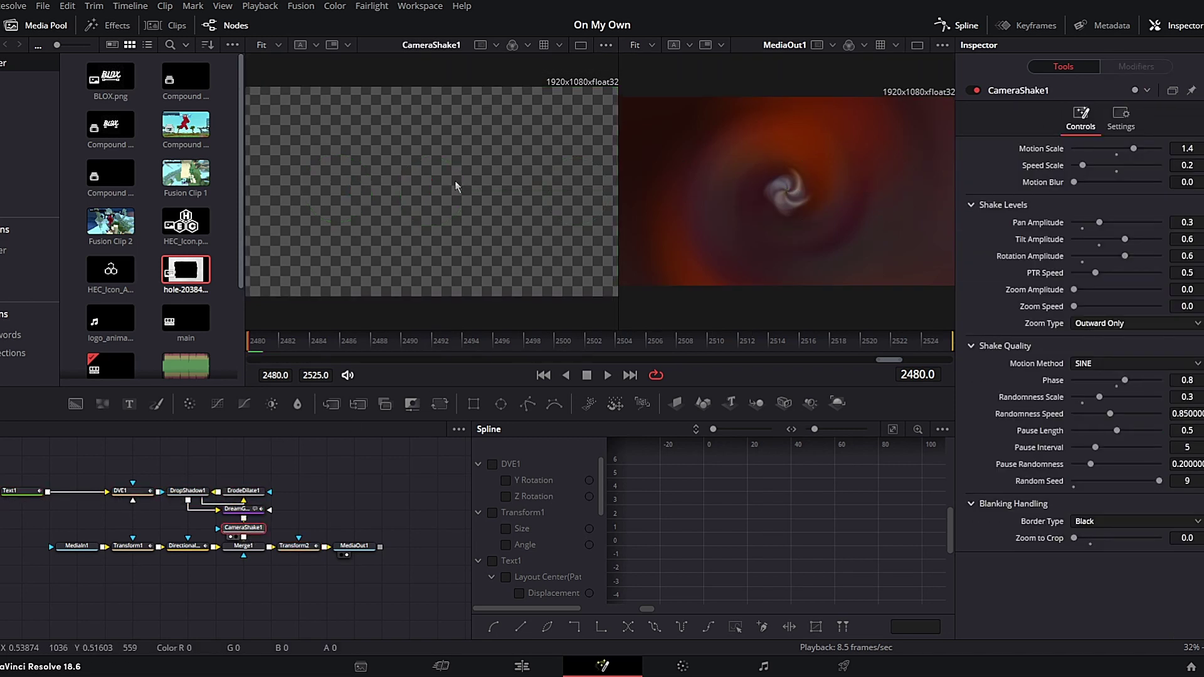
View Merge1 and play the composition to frame 2514, where the BABY text is partly revealed.
scroll(446, 216, down, 3)
scroll(446, 216, up, 1)
click(245, 547)
key(space)
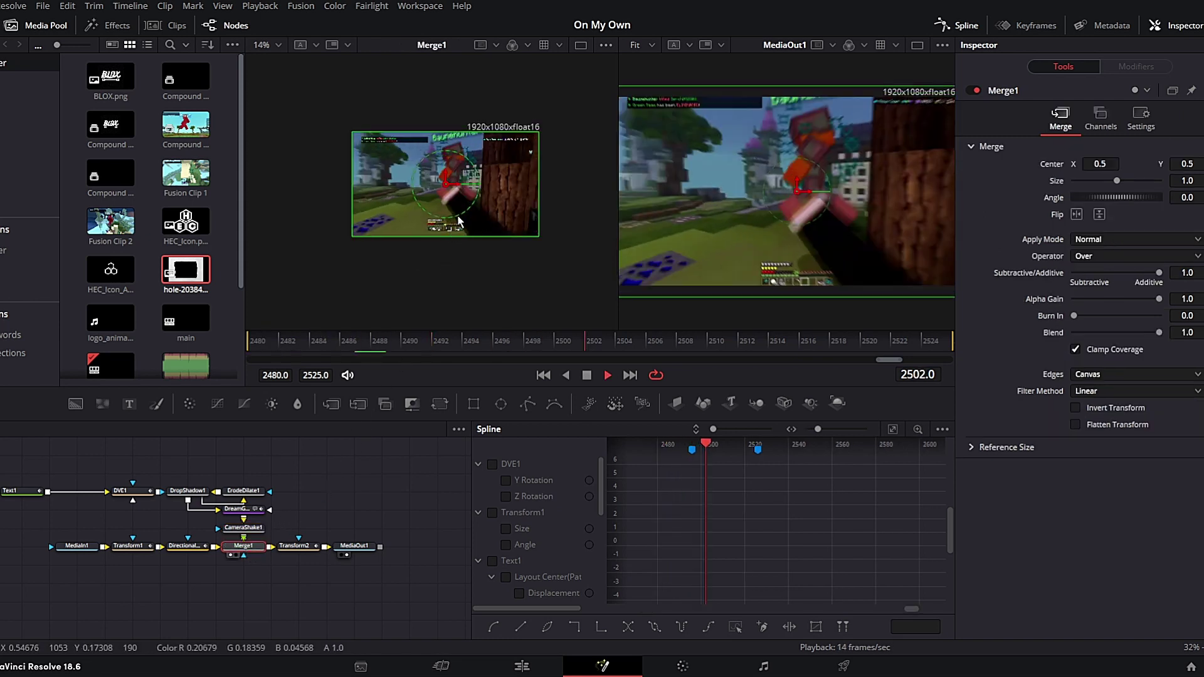
key(space)
key(space)
key(space)
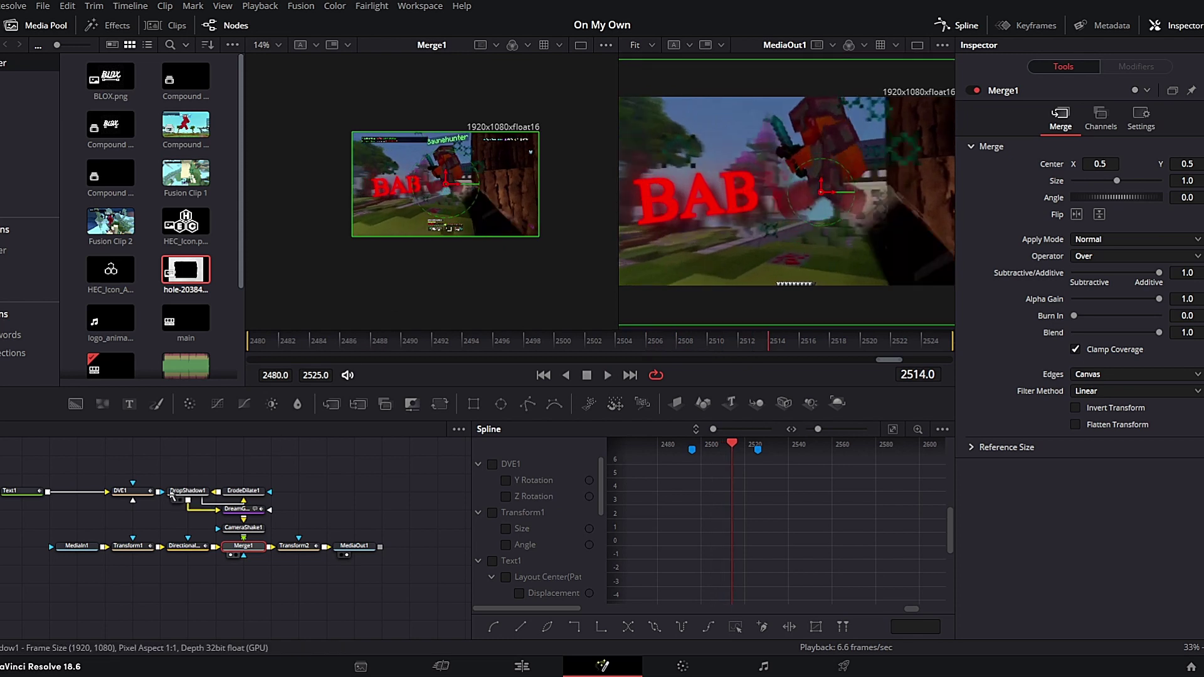
View the Text1 title and its DVE1 rotation at frame 2514.
click(26, 493)
key(1)
scroll(504, 171, up, 3)
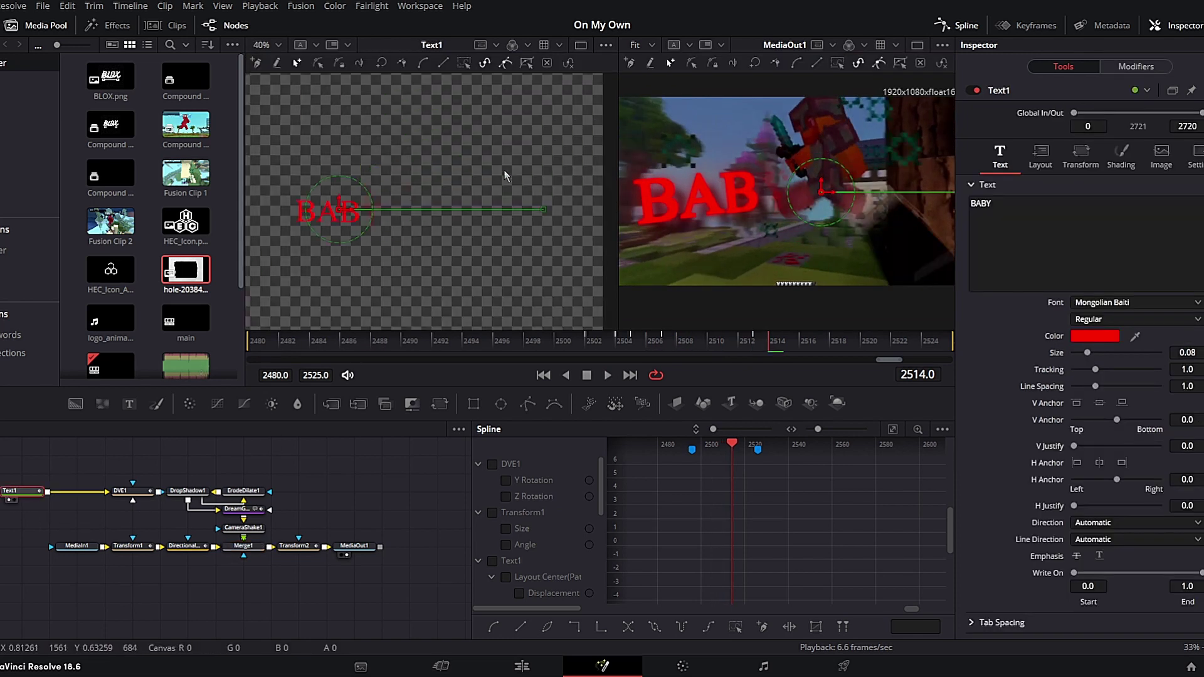
drag(321, 250, 411, 232)
key(space)
drag(627, 342, 771, 348)
click(131, 496)
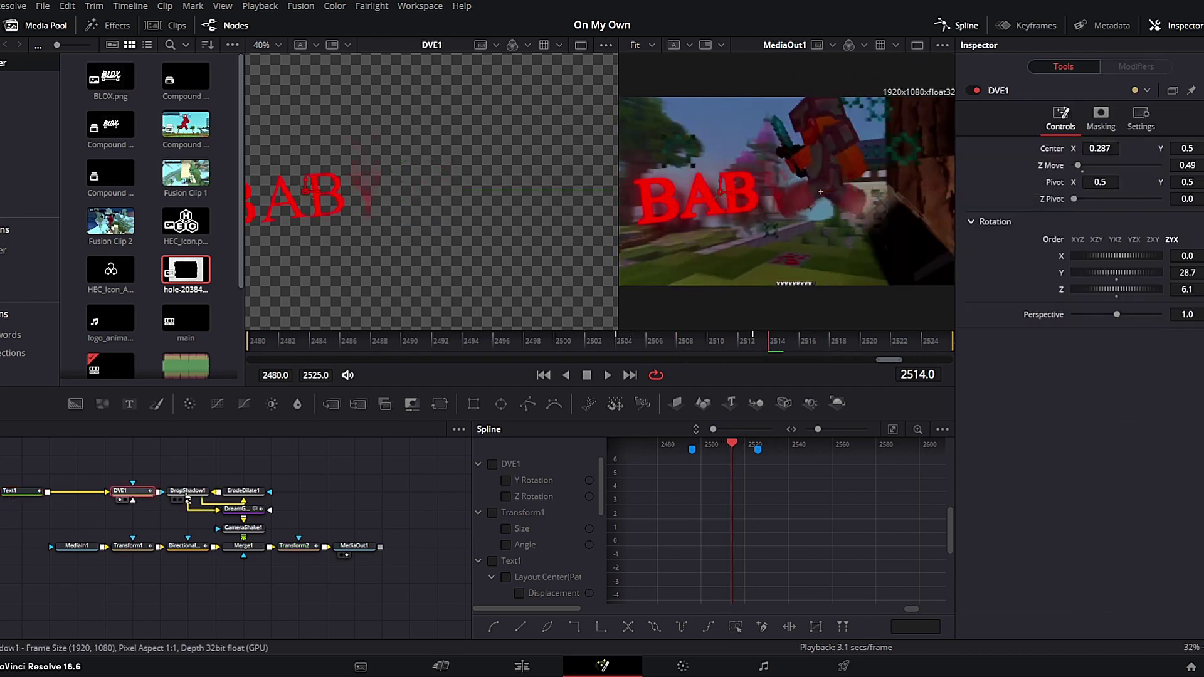
scroll(345, 241, down, 2)
drag(394, 233, 472, 232)
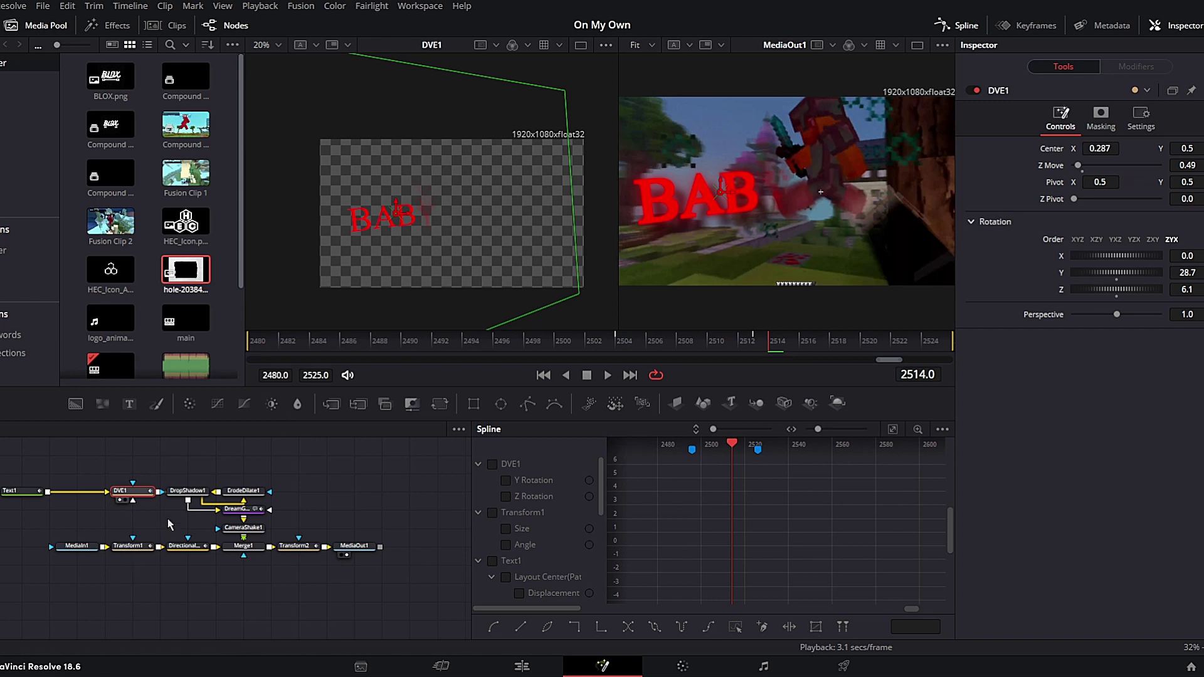
Examine DropShadow1, ErodeDilate1, DreamGlow and CameraShake1 with the red text showing at frame 2514.
click(188, 490)
key(1)
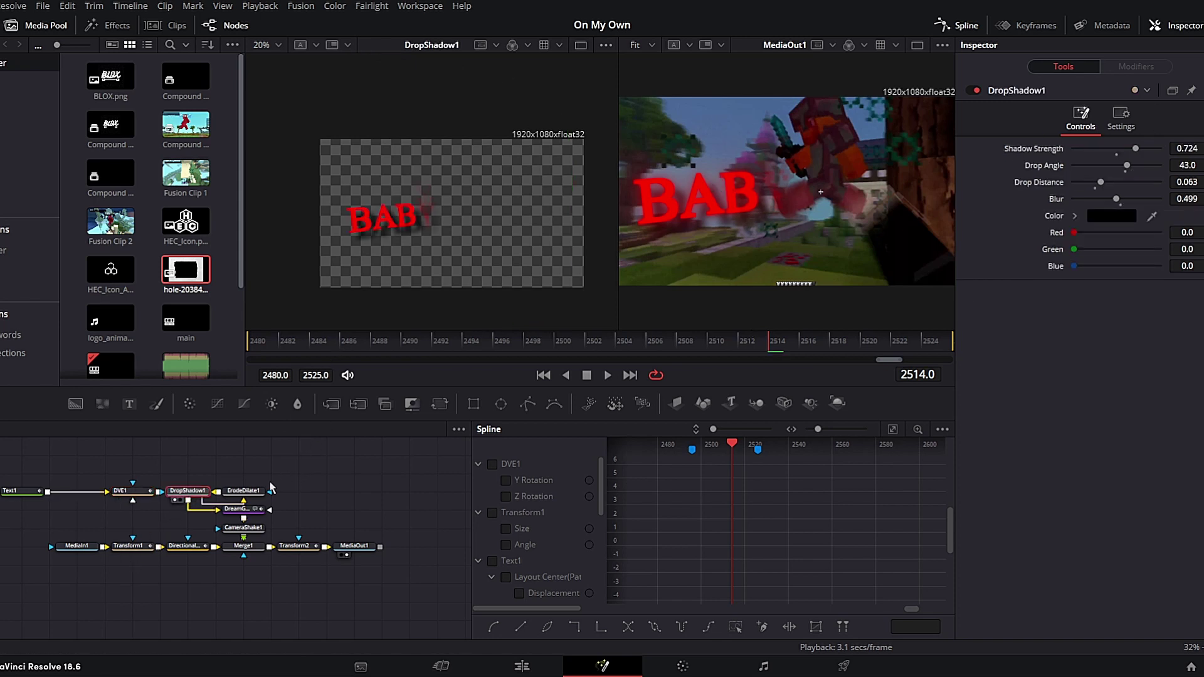
click(254, 490)
key(1)
click(254, 511)
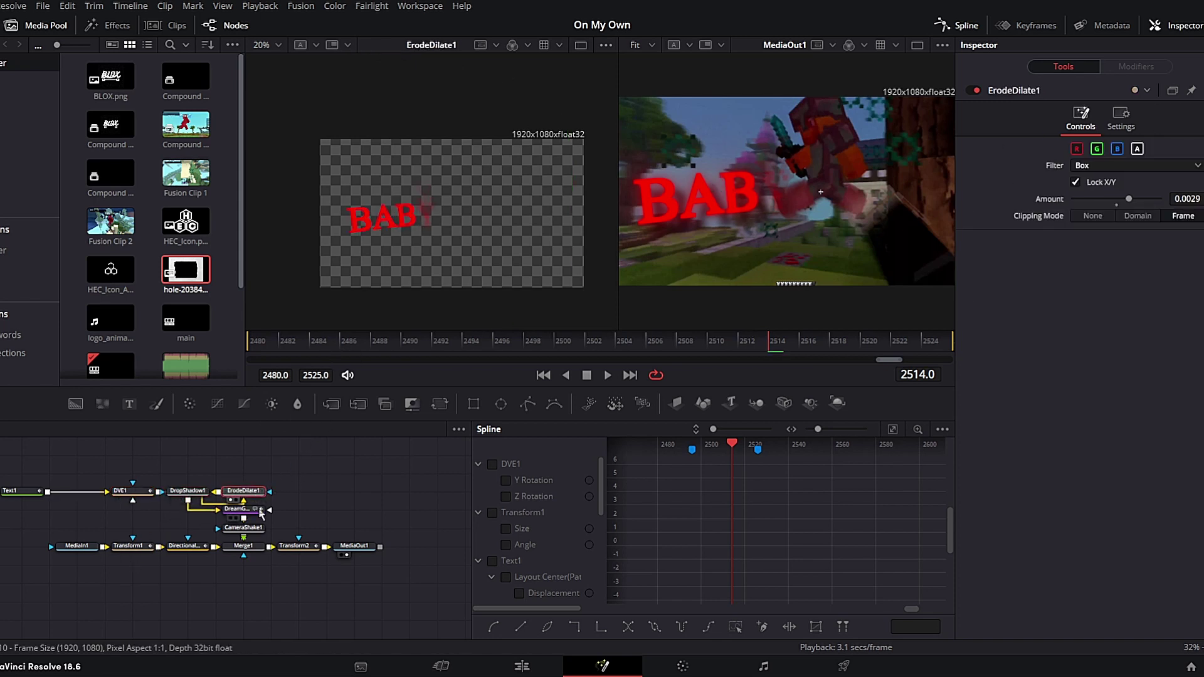
key(1)
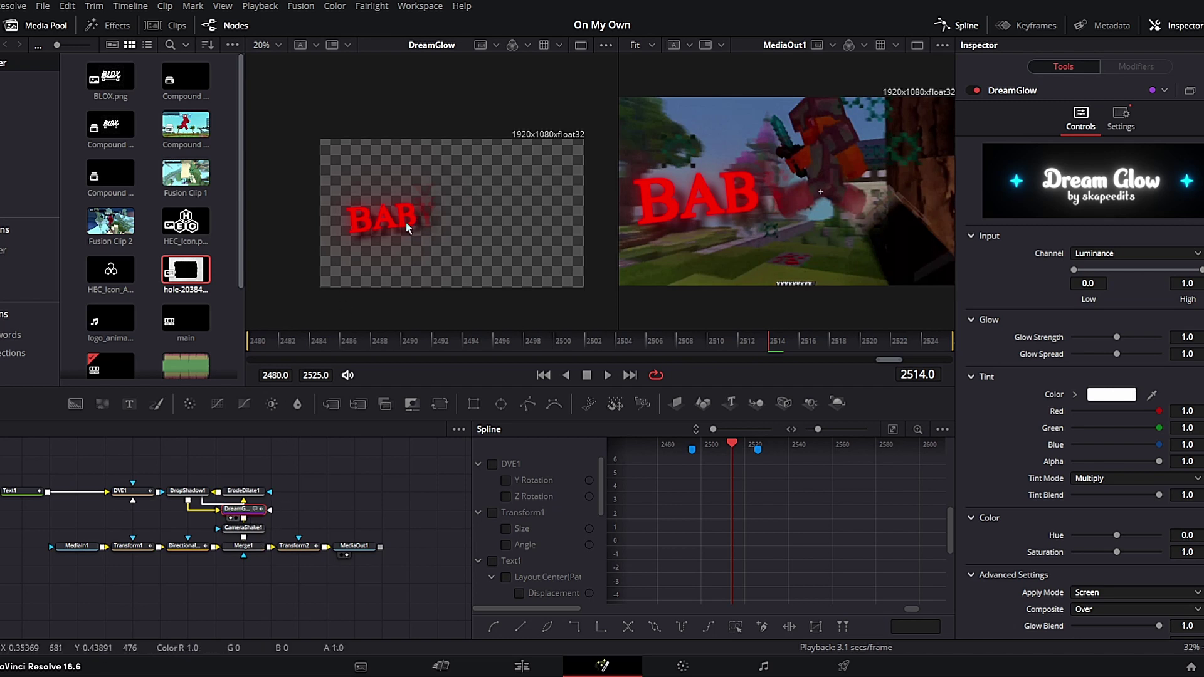
click(251, 531)
key(1)
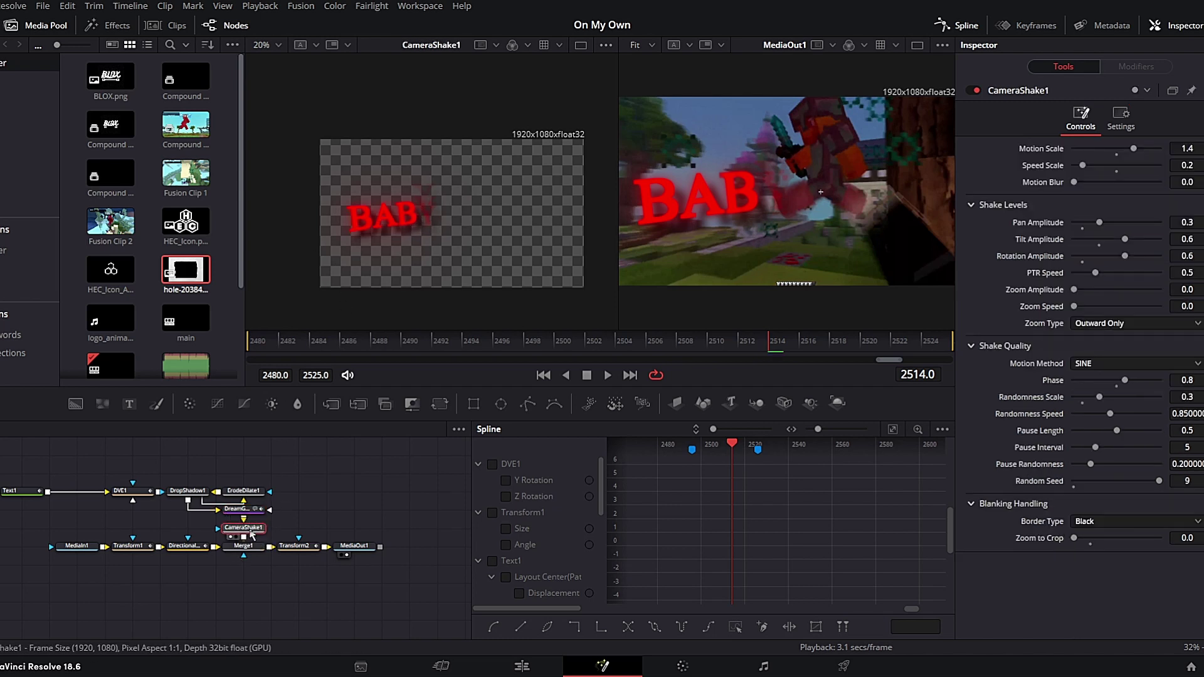
View Merge1, DirectionalBlur1 and both Transform nodes along the footage chain, and play to frame 2525.
click(243, 545)
key(1)
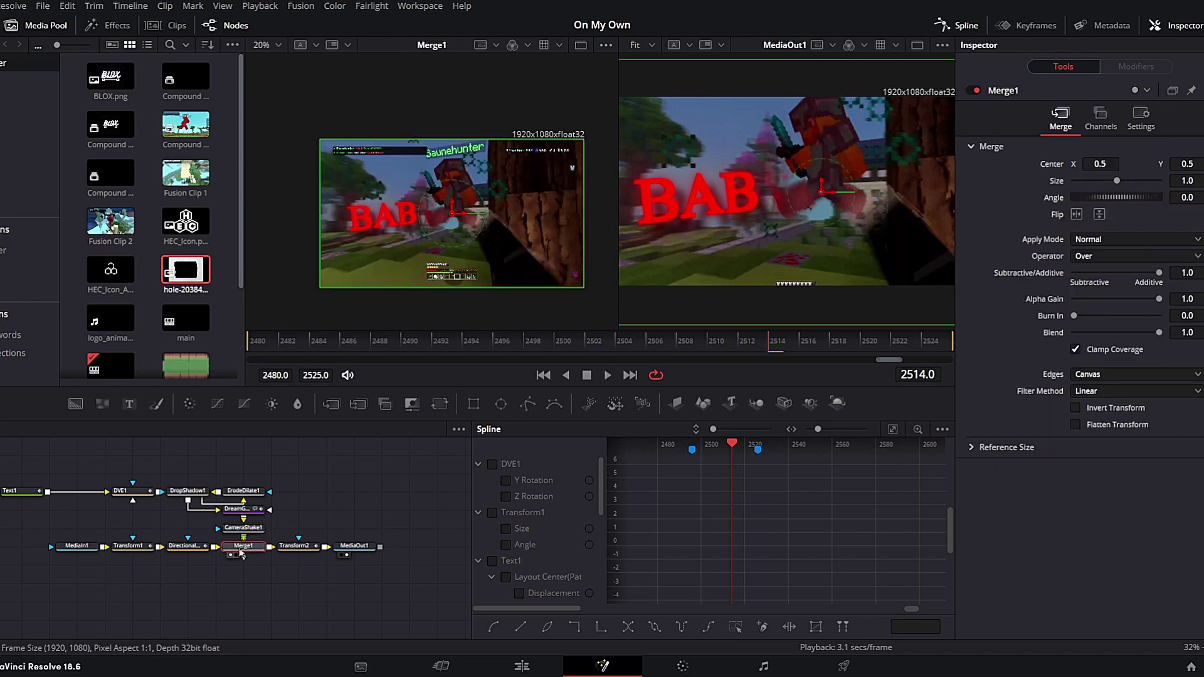
click(186, 547)
key(1)
click(132, 547)
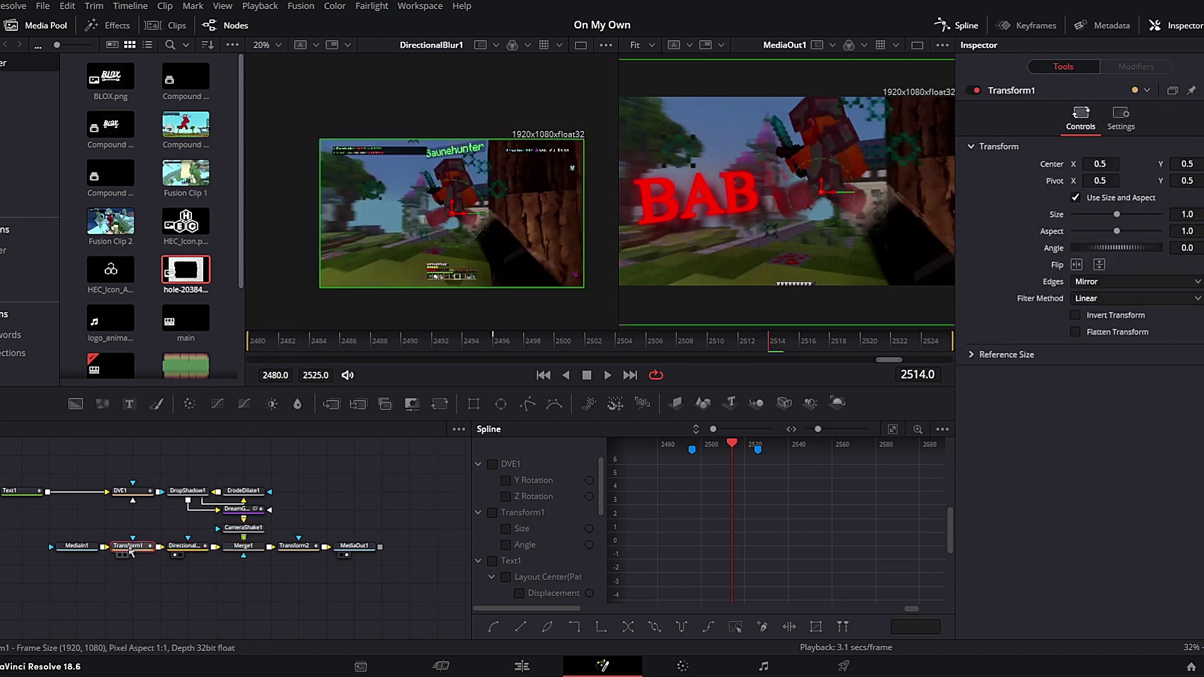
key(1)
key(space)
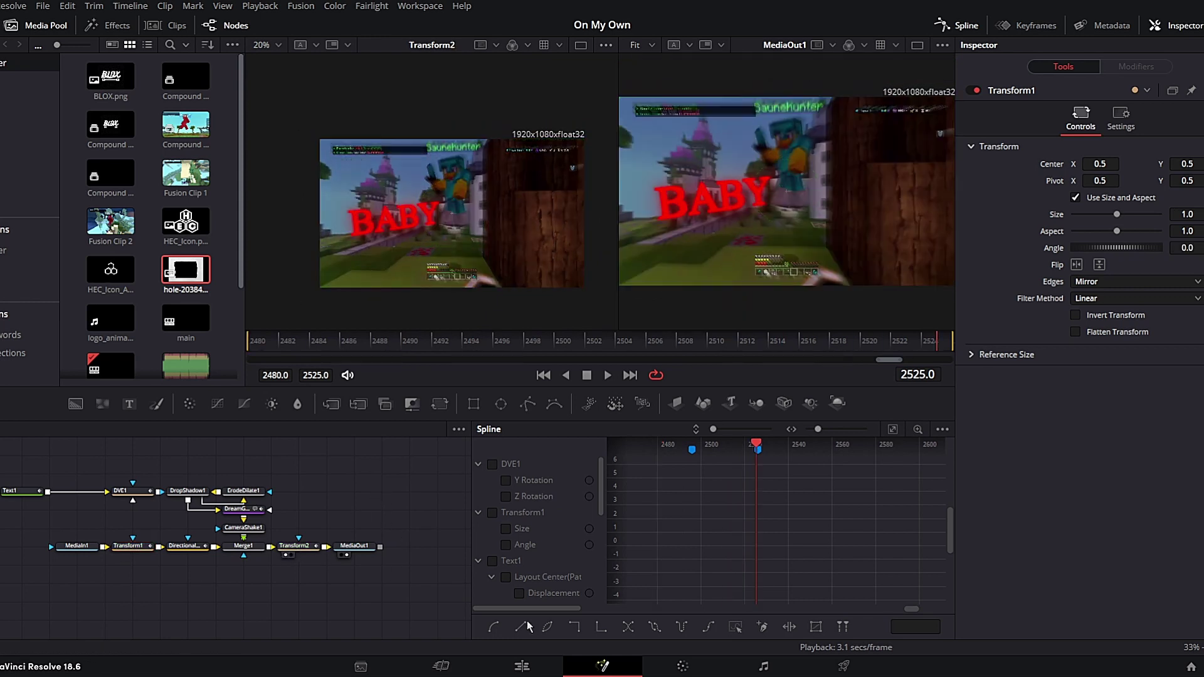
Return to the Edit page and replay the BABY text clip into the clip after it, up to 01:00:11:09.
click(522, 666)
key(space)
click(479, 499)
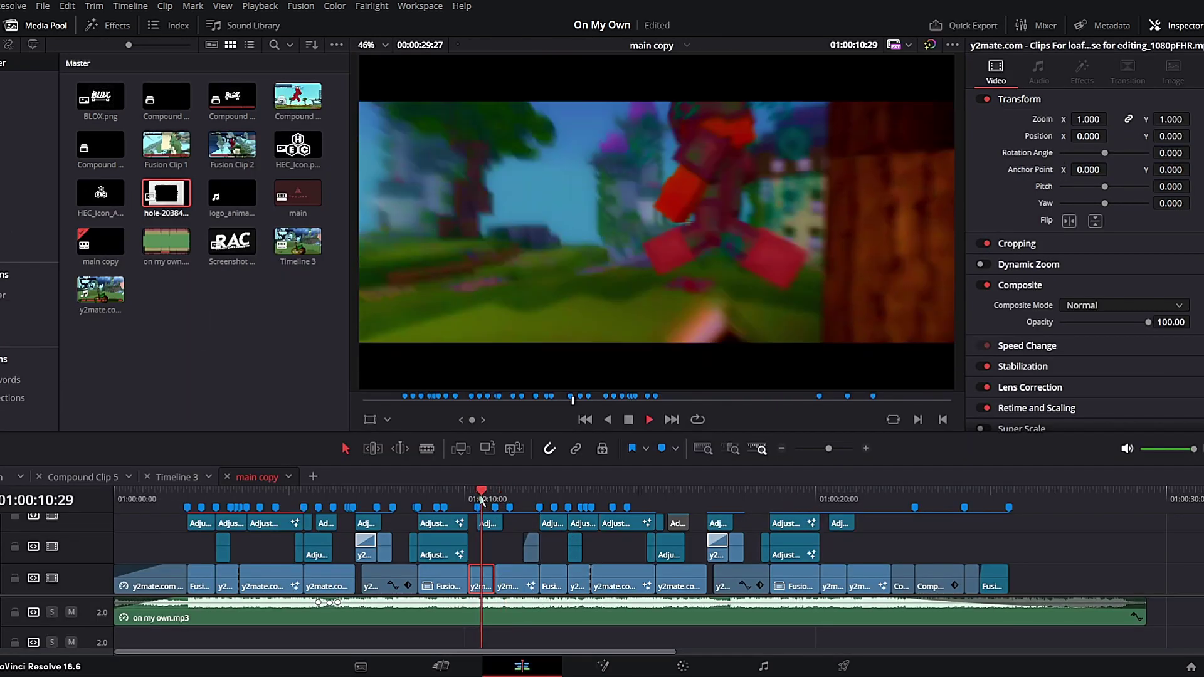
click(477, 499)
key(space)
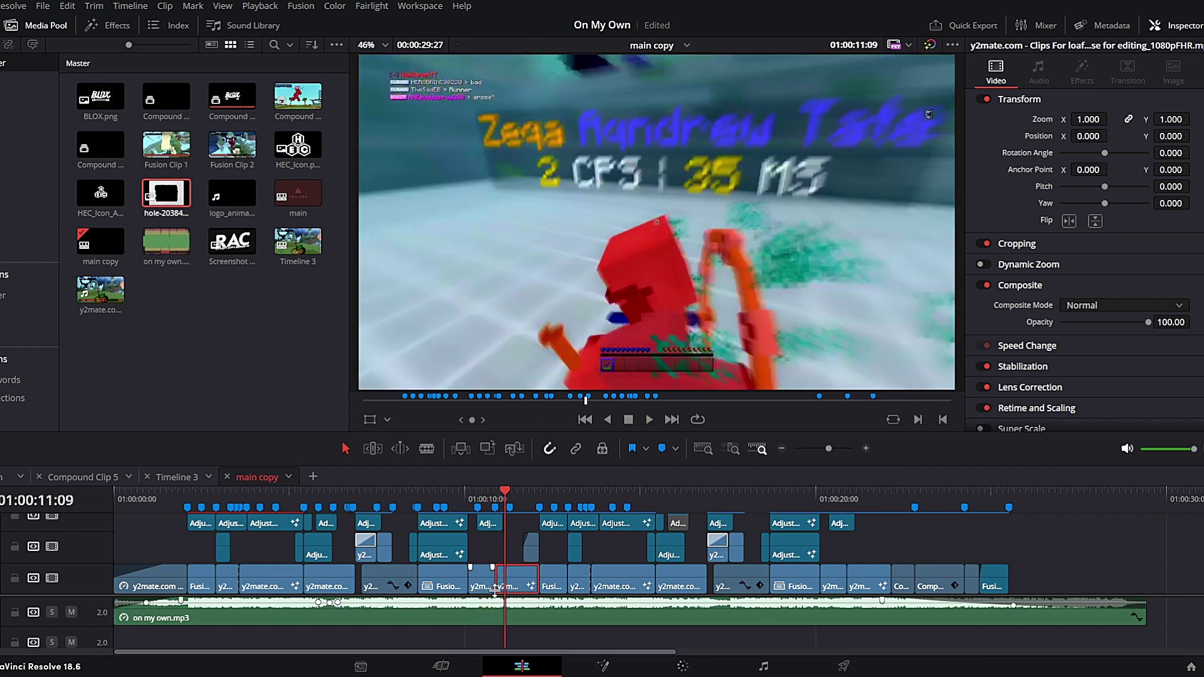
Open the clip after the BABY clip in Fusion, play to frame 1516 and bring its keying and particle nodes into view.
key(shift+5)
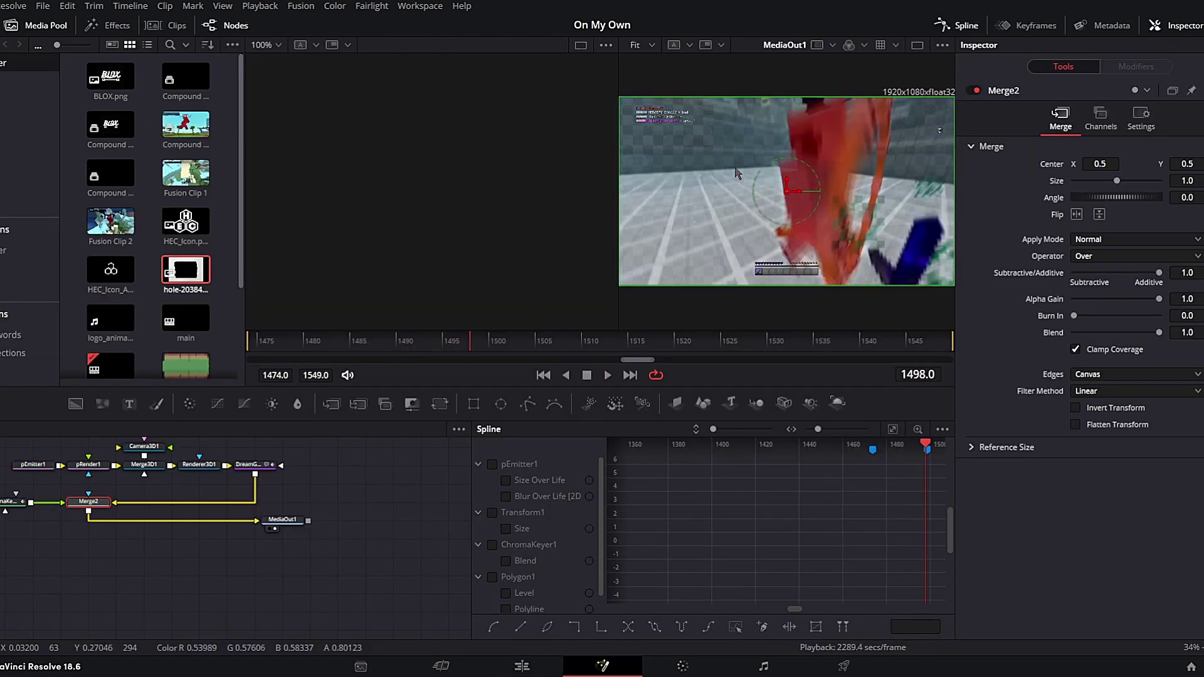
key(space)
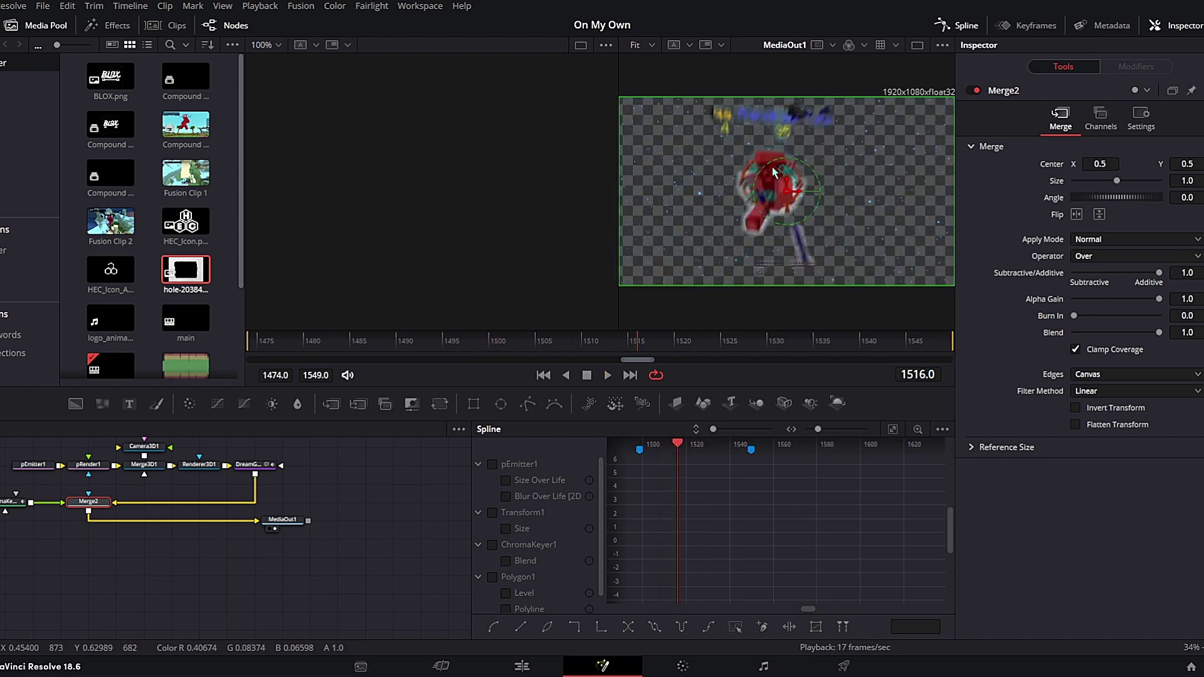
drag(775, 164, 766, 180)
drag(65, 511, 217, 571)
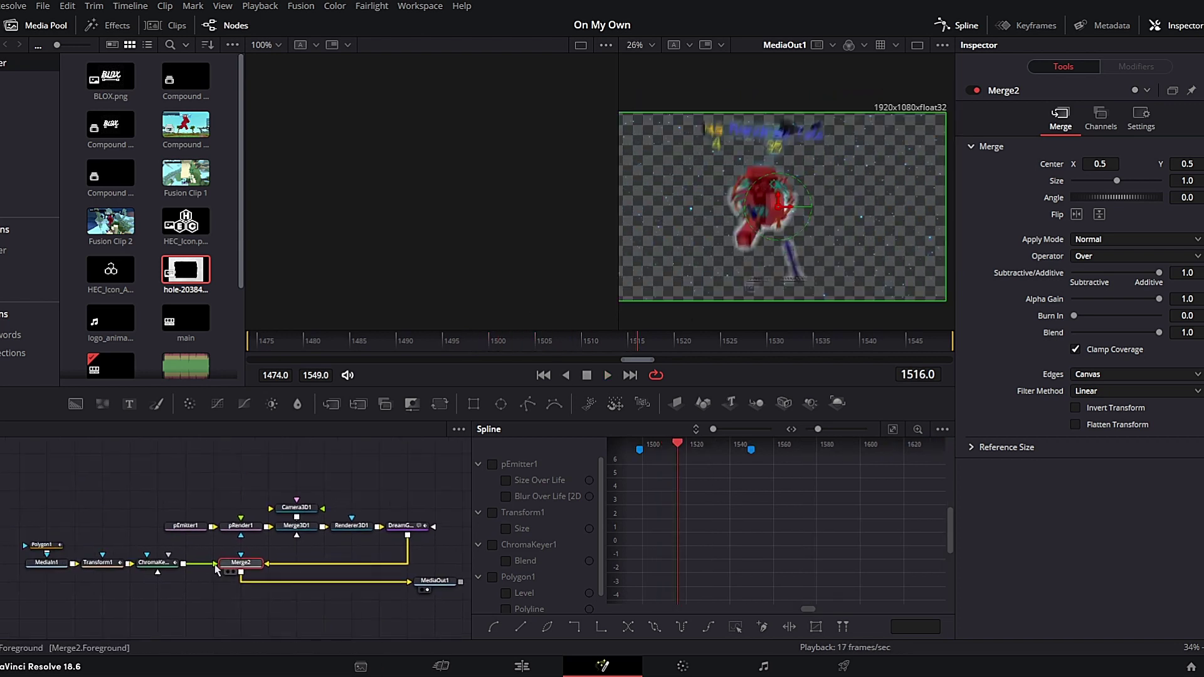
View the pRender1 particles in the 3D perspective viewer while playing to frame 1535, and inspect them from closer up.
click(240, 525)
key(1)
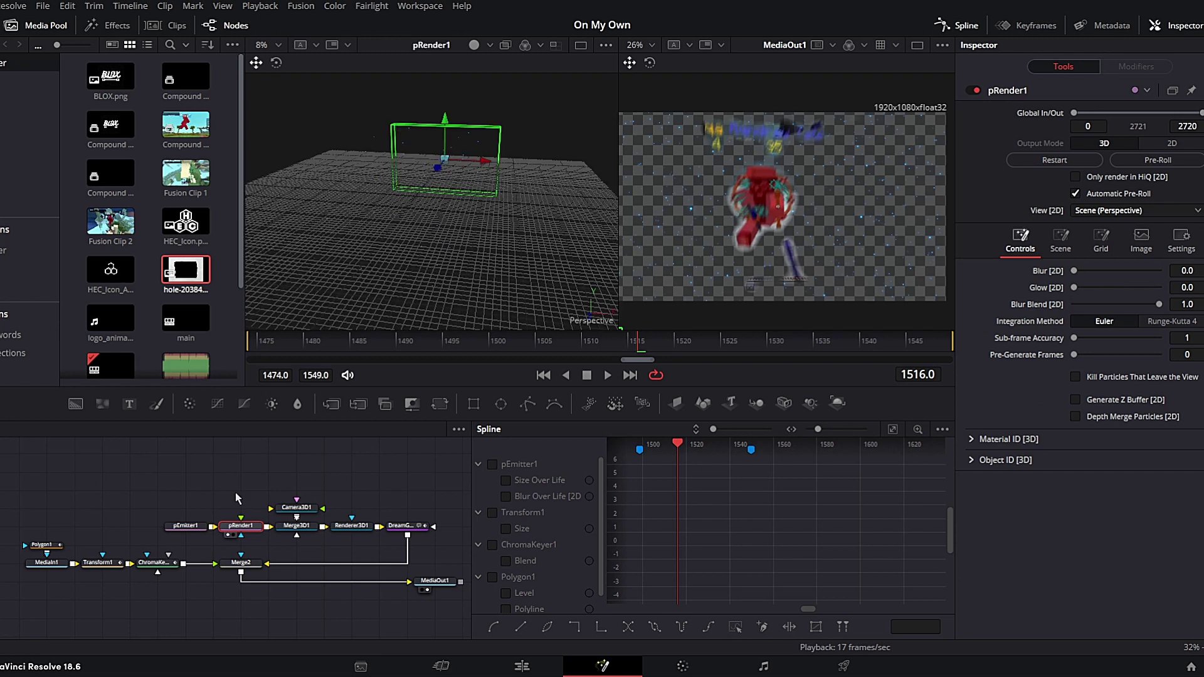
scroll(451, 209, up, 2)
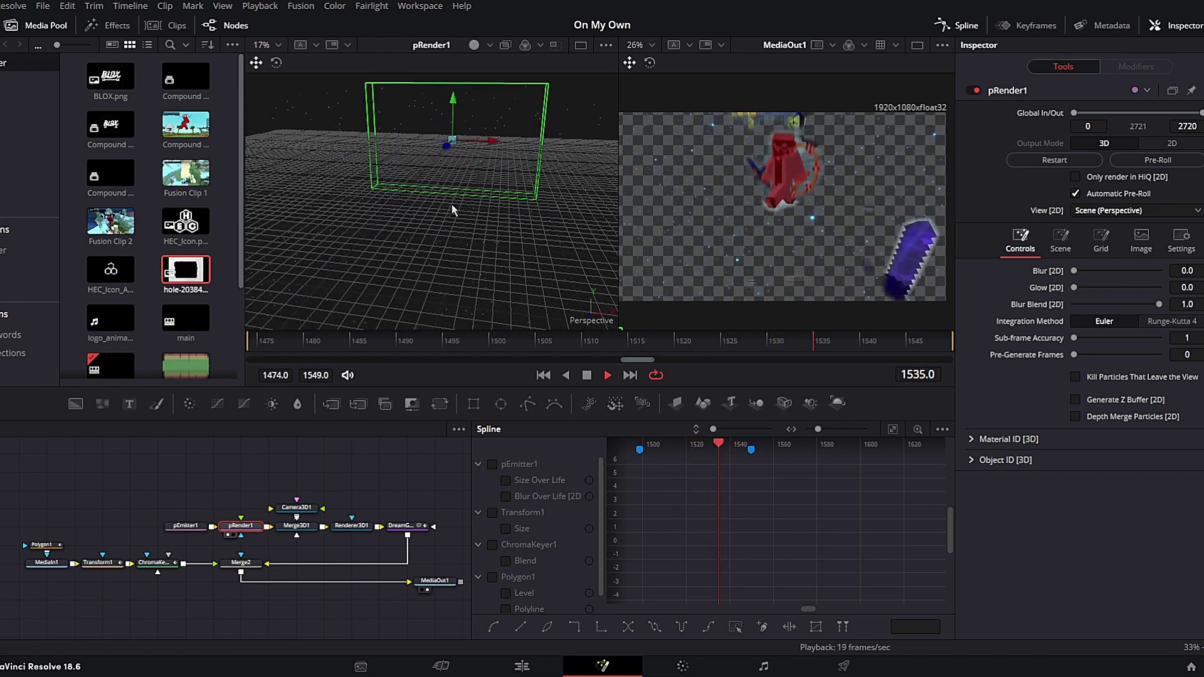
drag(462, 146, 285, 201)
scroll(285, 208, up, 3)
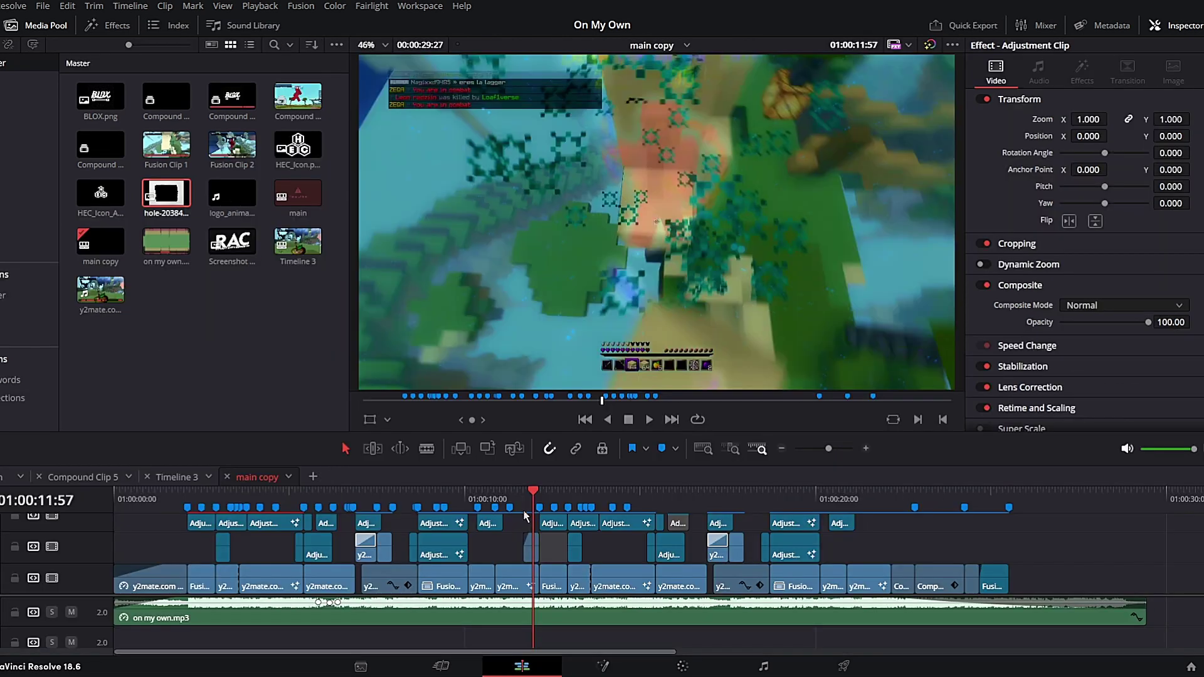
On the Edit page, step frame by frame back and forth through the keyed particle transition around 01:00:11:42.
click(521, 502)
click(521, 502)
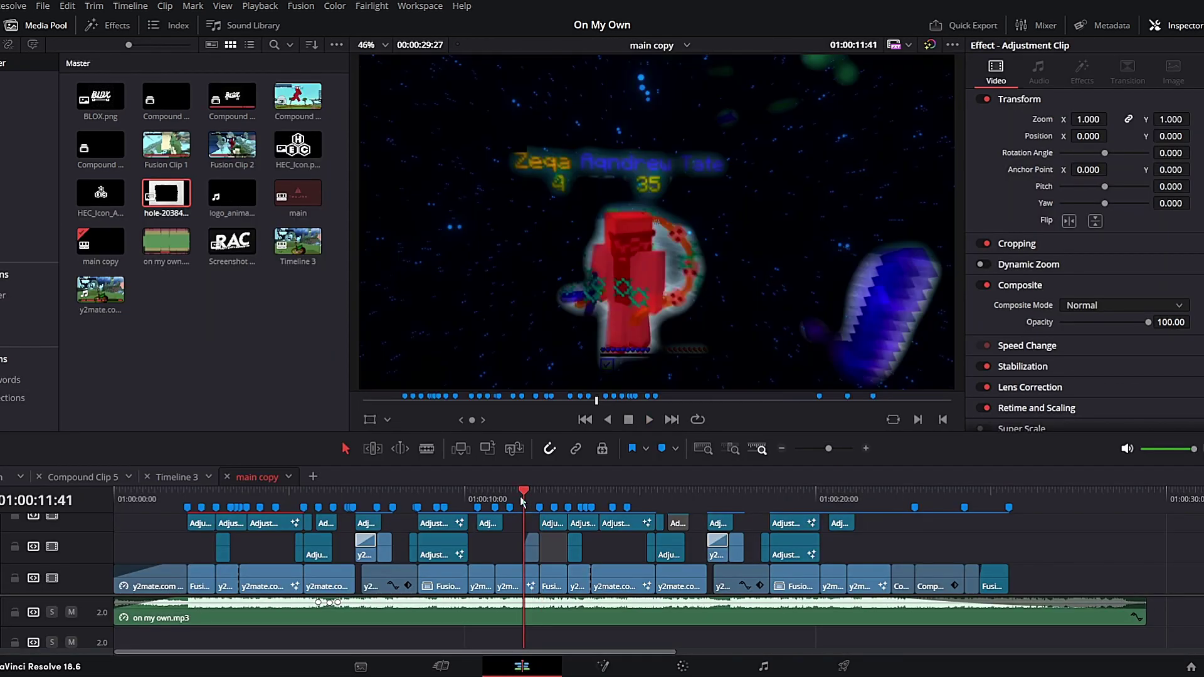
key(Right)
key(Right)
key(Right)
key(Right)
key(Right)
key(Right)
key(Right)
key(Right)
key(Right)
key(Right)
key(Right)
key(Right)
key(Right)
key(Left)
key(Left)
key(Left)
key(Left)
key(Left)
key(Left)
key(Left)
key(Left)
key(Left)
key(Left)
key(Left)
key(Left)
key(Left)
key(Left)
key(Left)
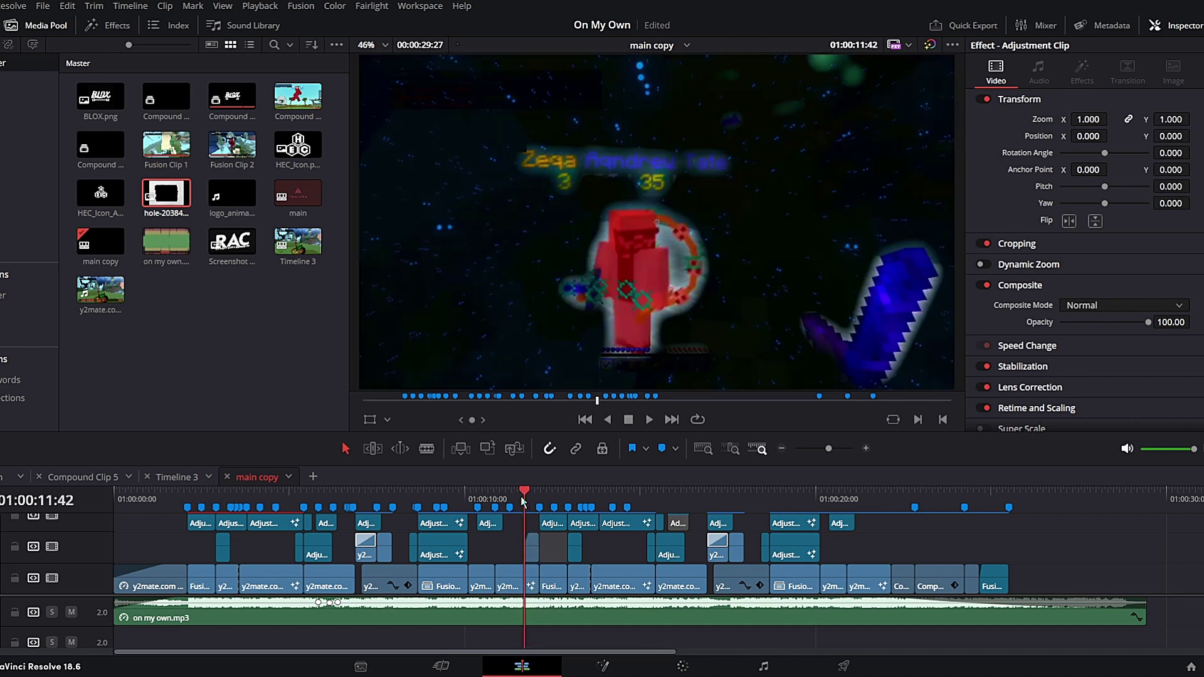
Advance frame by frame from 01:00:11:42 and play through the following clips up to 01:00:13:00.
key(Right)
key(Right)
key(Right)
key(Right)
key(Right)
key(Right)
key(Right)
key(Right)
key(Right)
key(Right)
key(Right)
key(Right)
key(Right)
key(Right)
key(Right)
key(Right)
key(space)
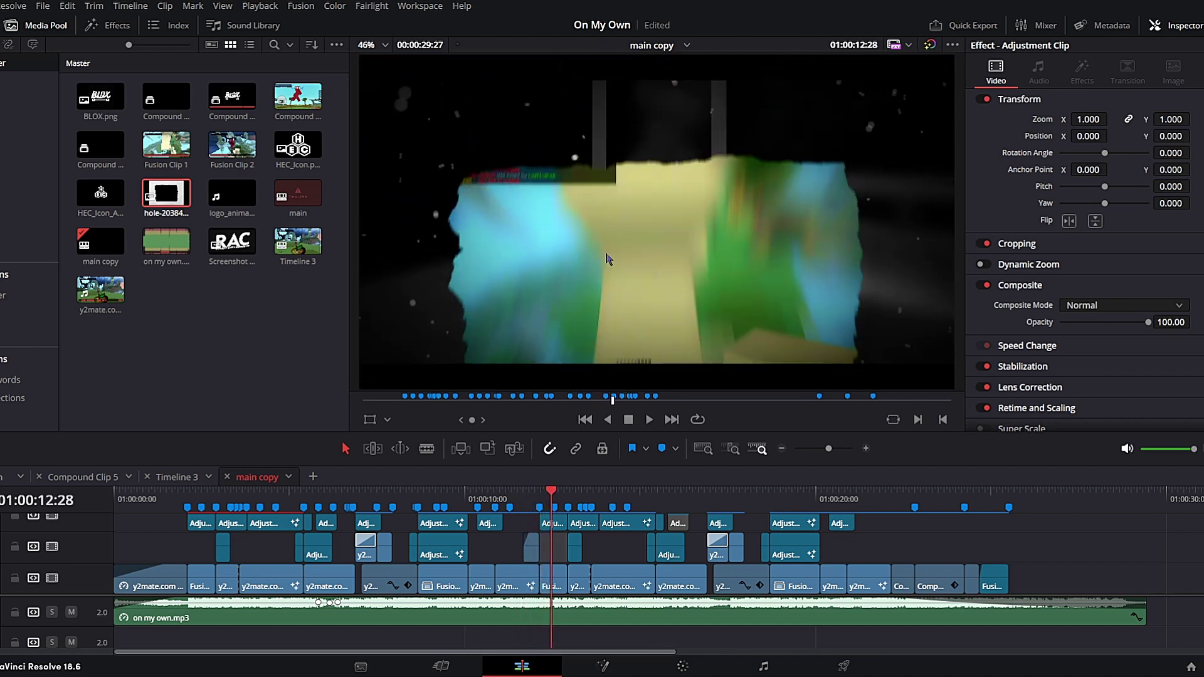
key(space)
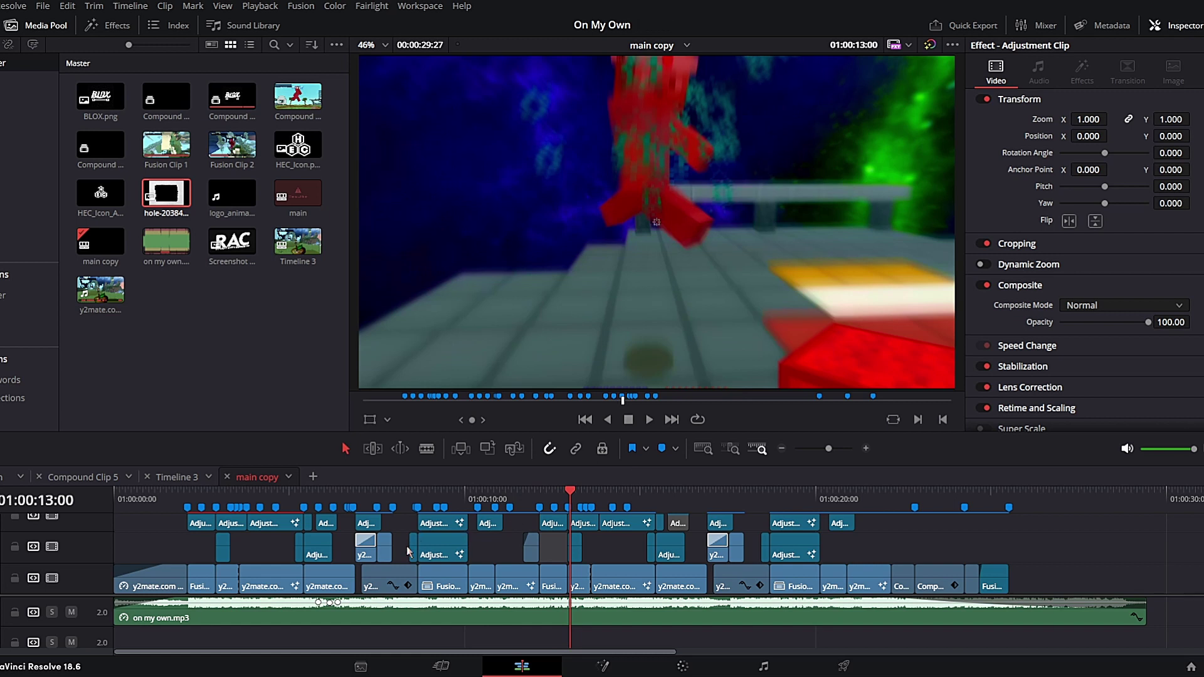
Check the long adjustment clip in Fusion, set its Mid/Detail to 100 on the Color page and return to the Edit page.
key(shift+5)
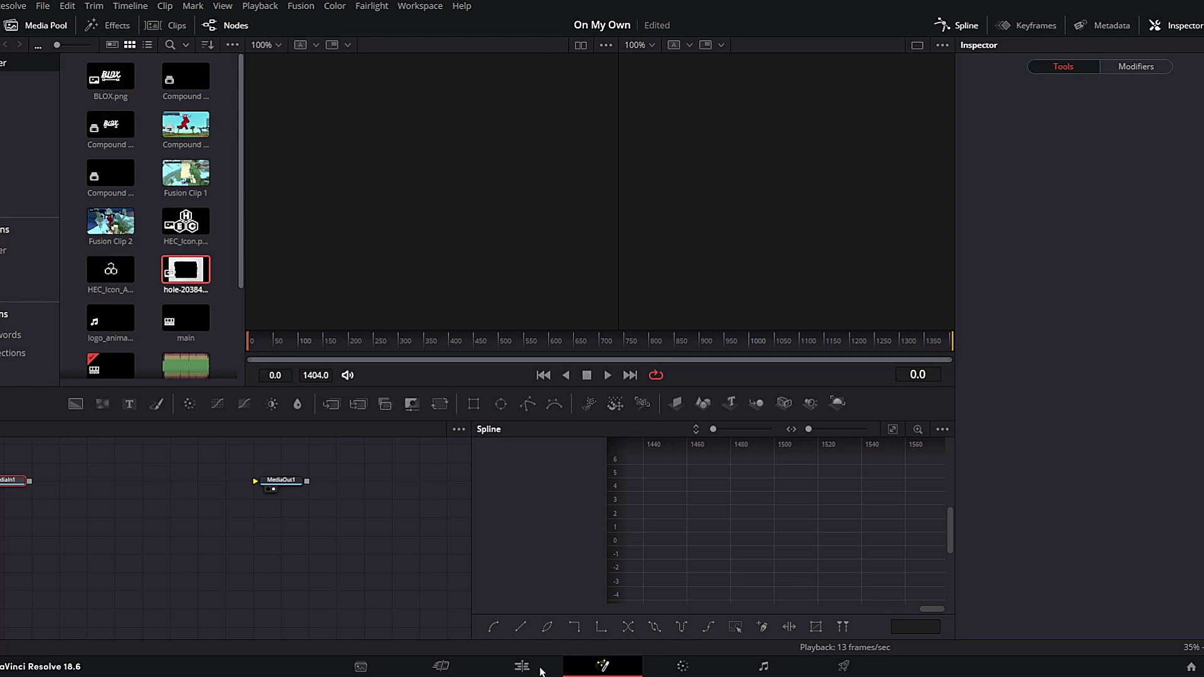
key(shift+6)
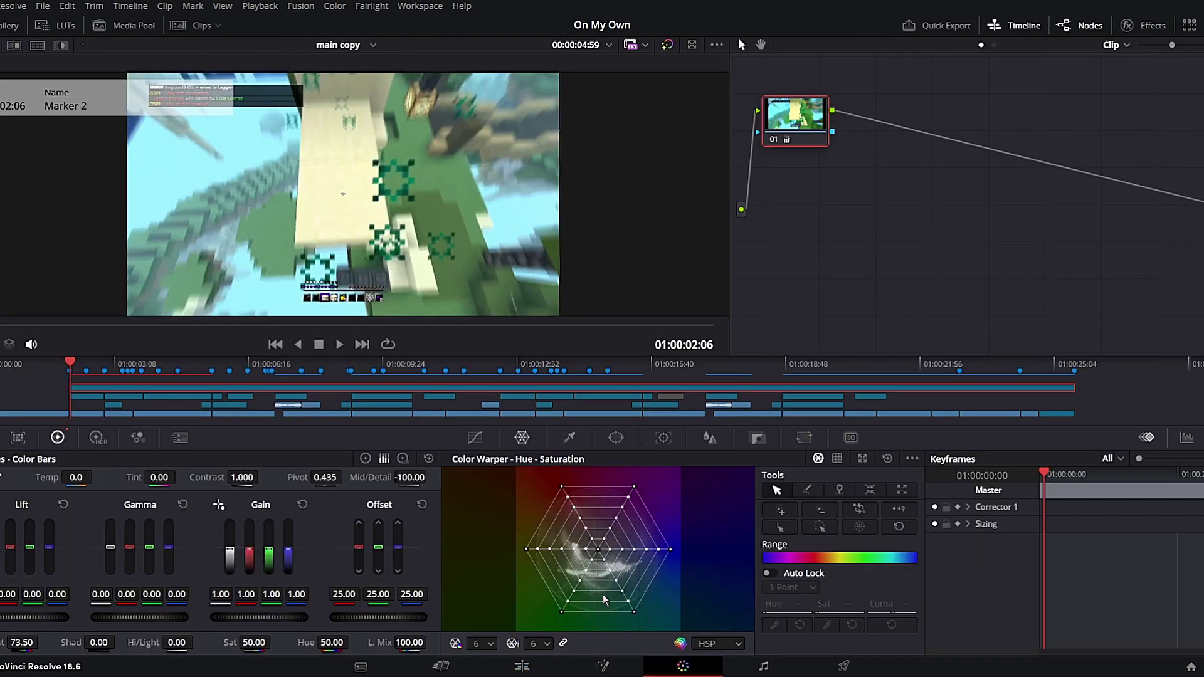
drag(409, 477, 429, 477)
click(522, 666)
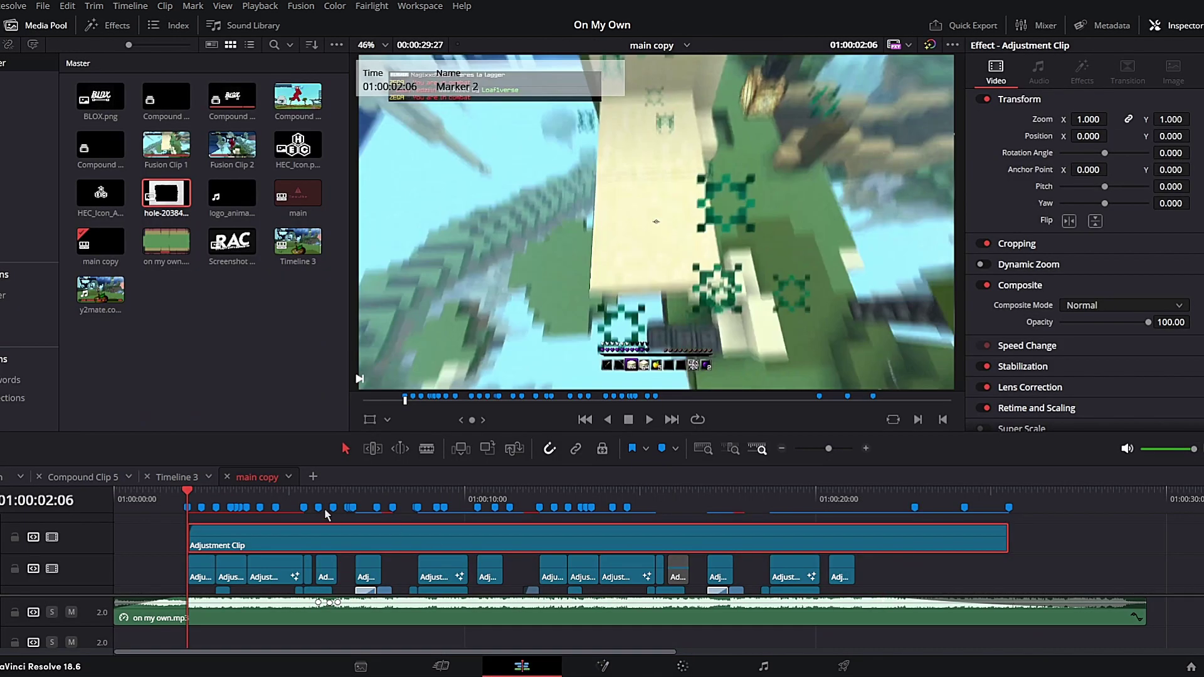
Set the adjustment clip's Mid/Detail to -100.00 on the Color page and go back to the Edit page.
key(shift+5)
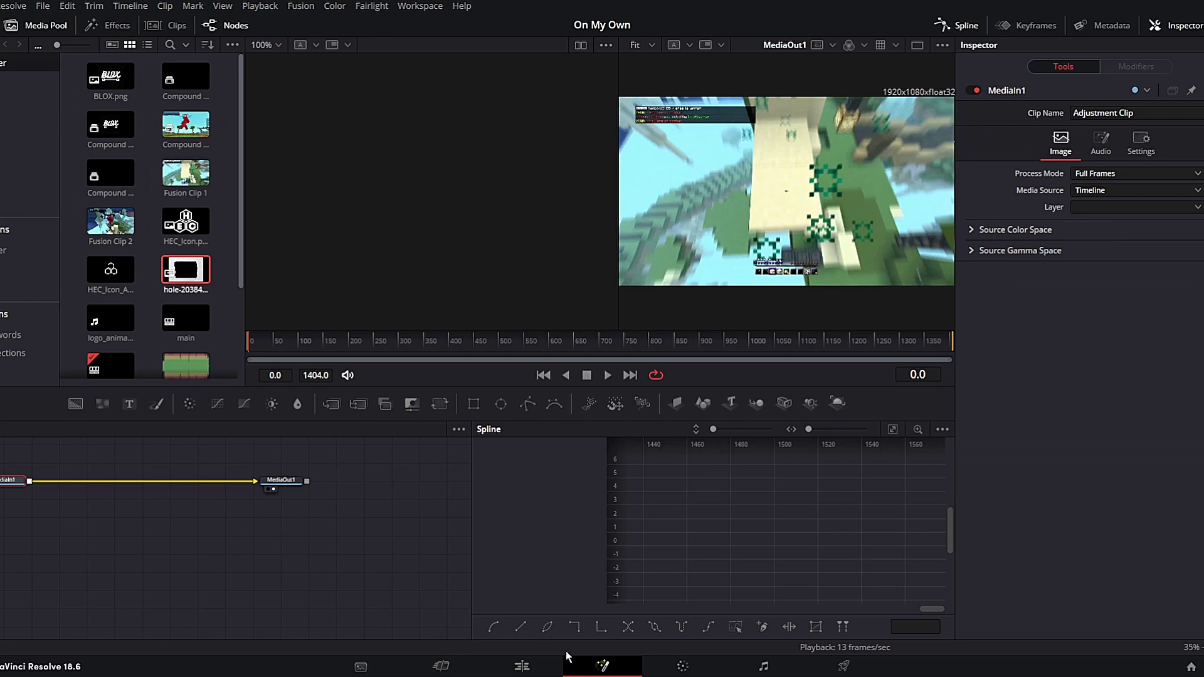
click(558, 666)
key(shift+6)
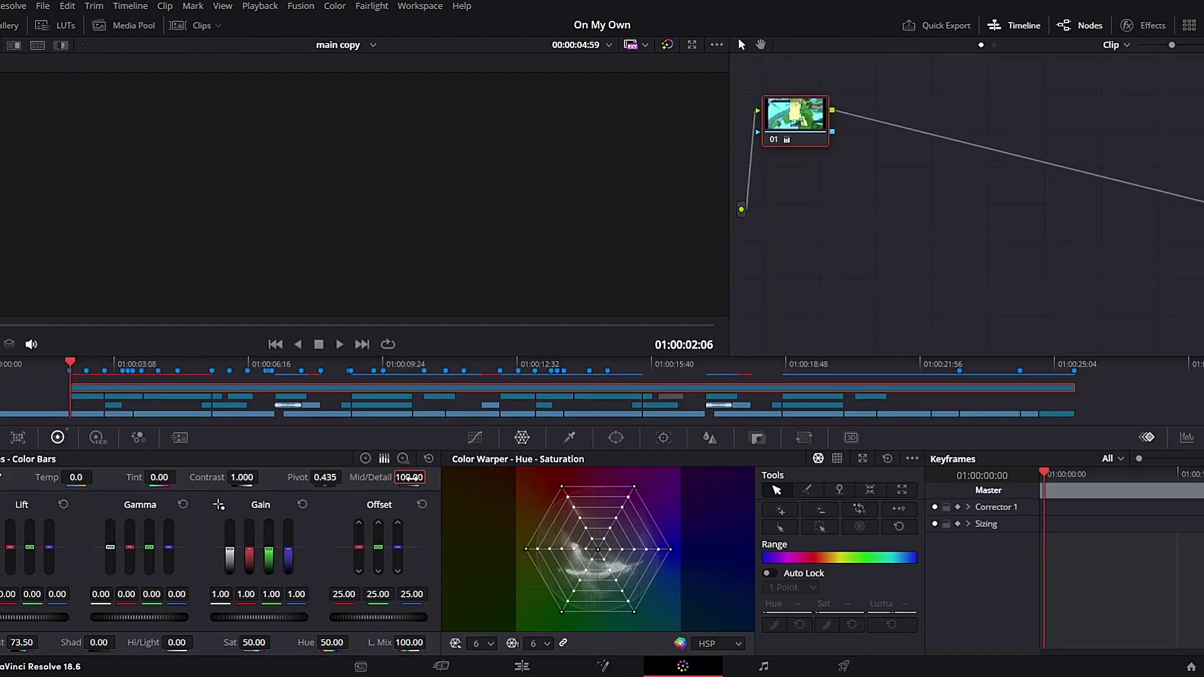
drag(411, 477, 288, 478)
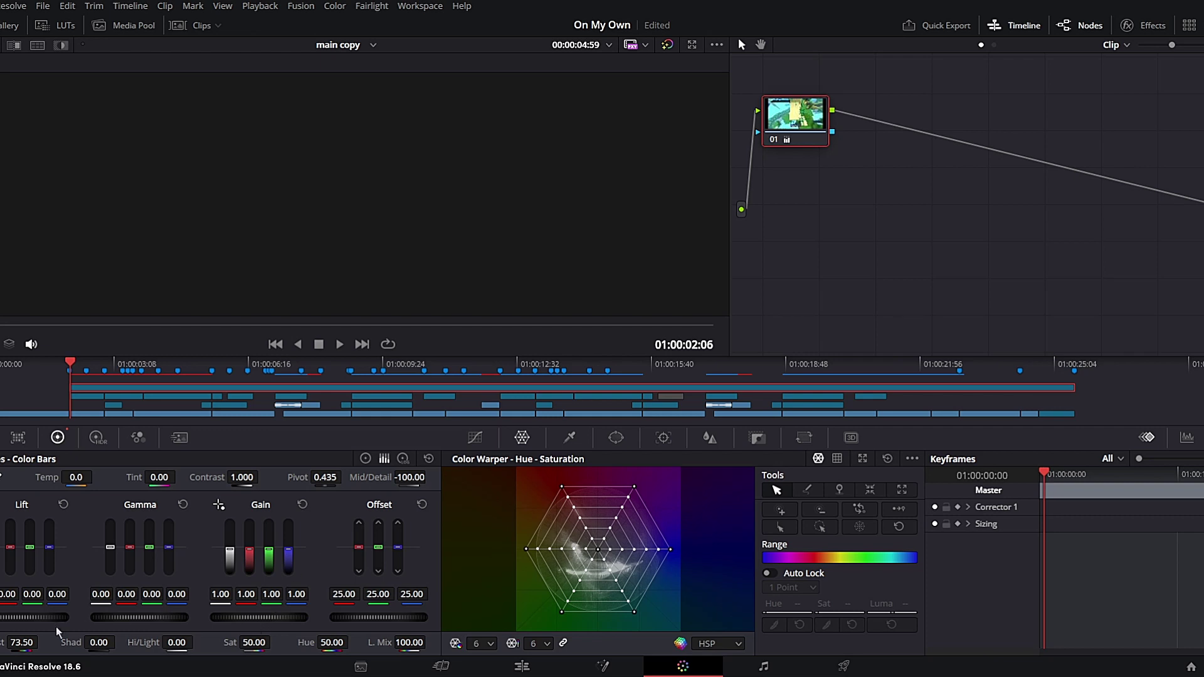
click(521, 665)
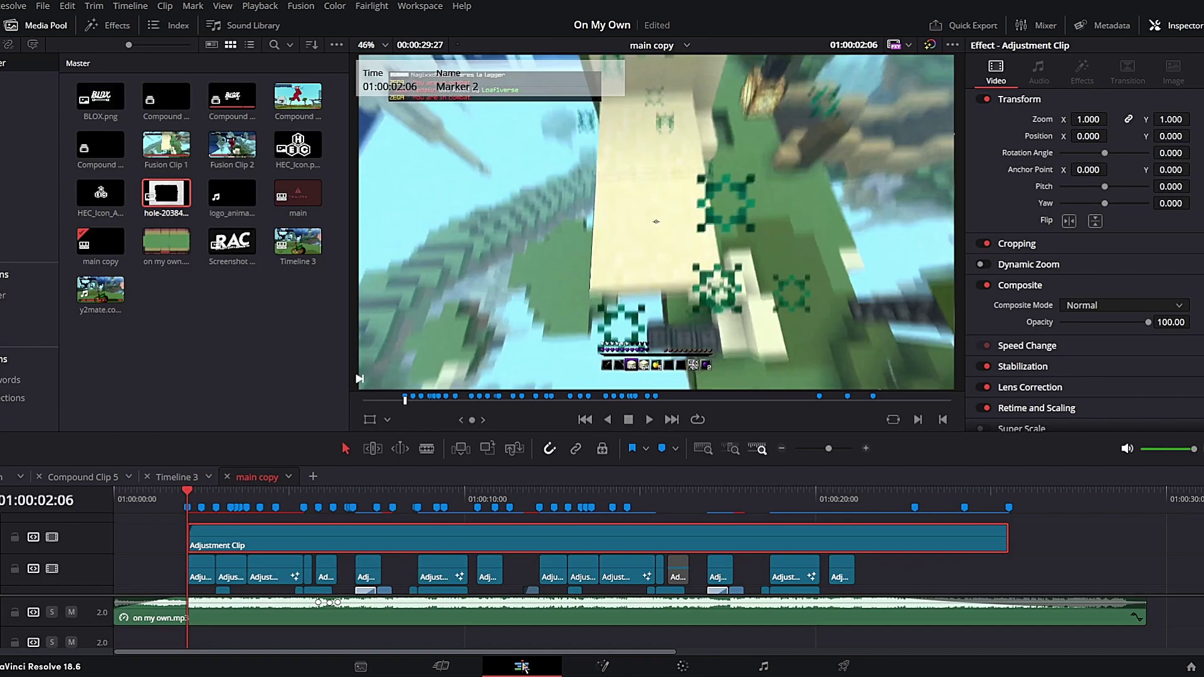
Move to 01:00:07:57 and examine the softened detail of the footage up close in the timeline viewer.
mouse_move(438, 497)
mouse_down()
mouse_move(319, 496)
mouse_move(401, 490)
mouse_up()
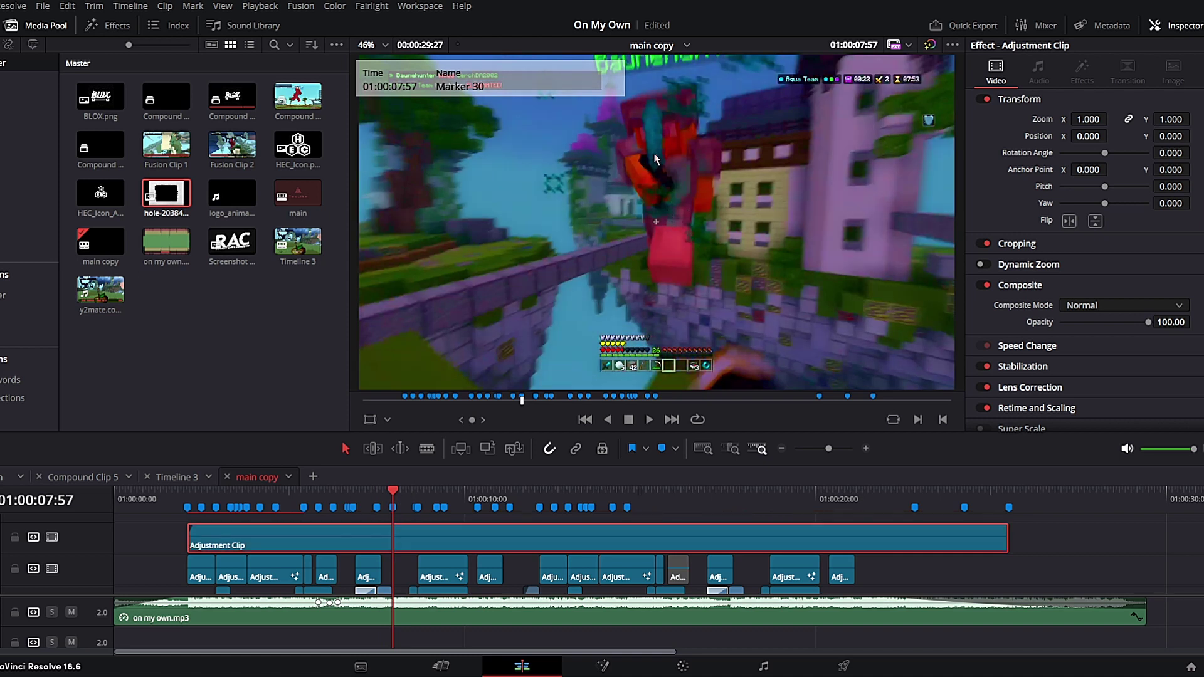
scroll(623, 150, up, 5)
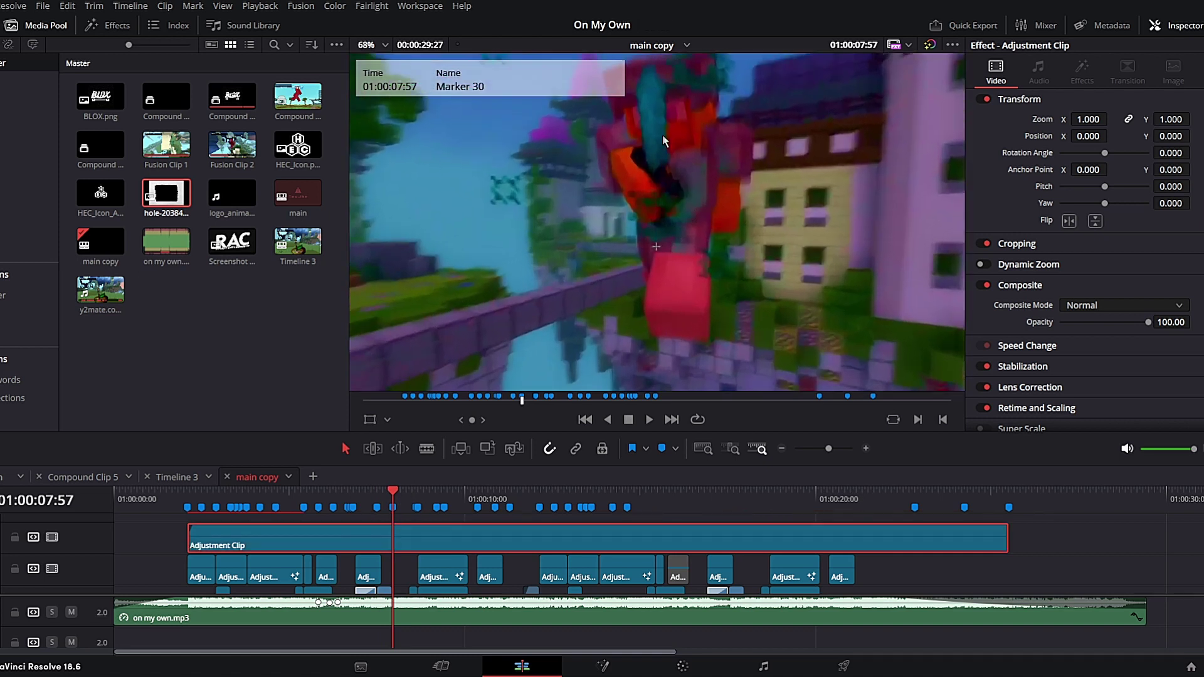
scroll(688, 120, down, 3)
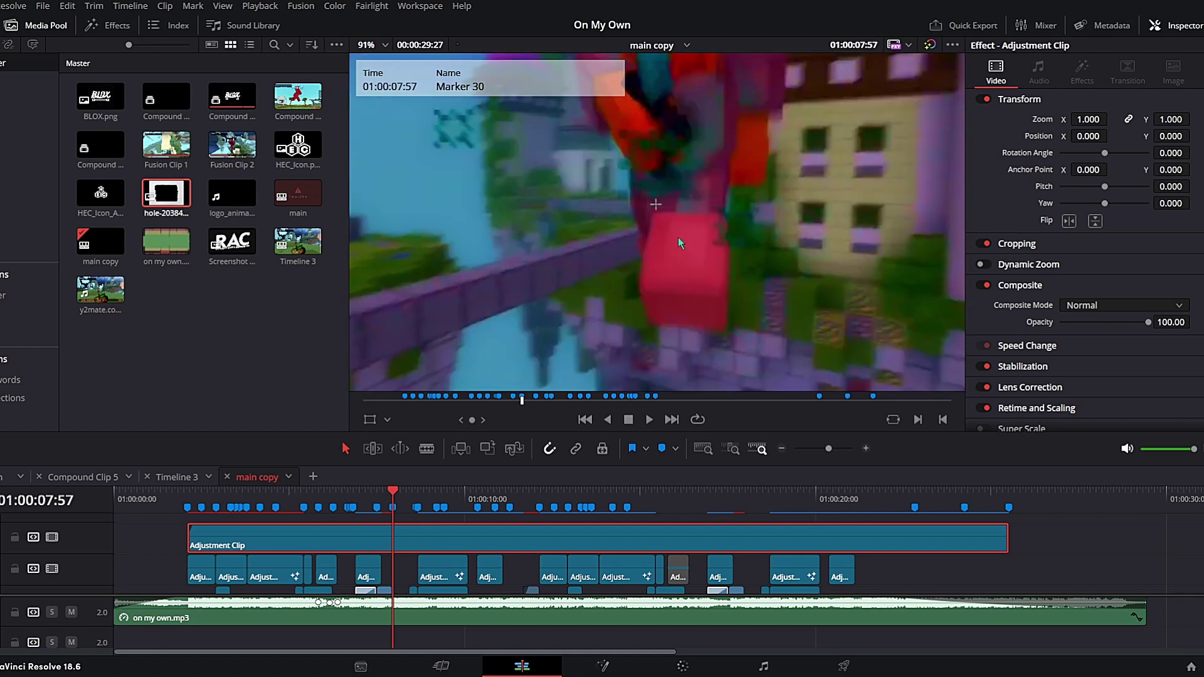
scroll(668, 235, down, 1)
Go to the start of the timeline, move to Marker 2 at 01:00:02:06 and select the long adjustment clip.
drag(381, 490, 114, 492)
click(158, 562)
click(158, 562)
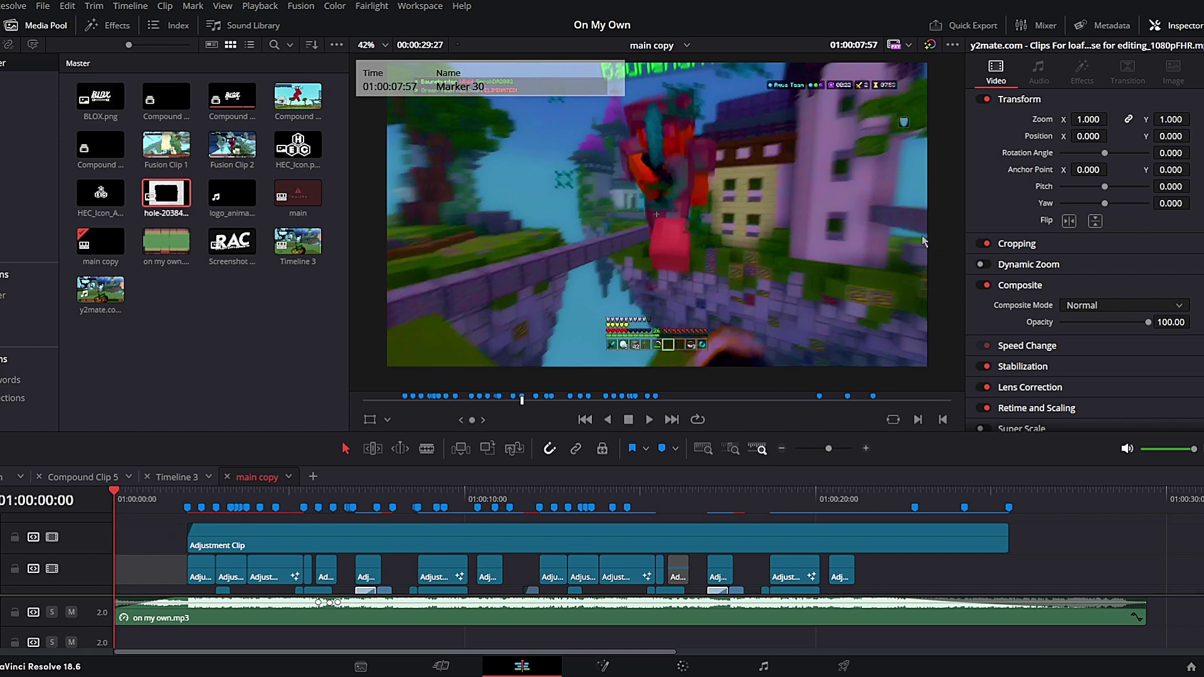
click(188, 505)
click(219, 543)
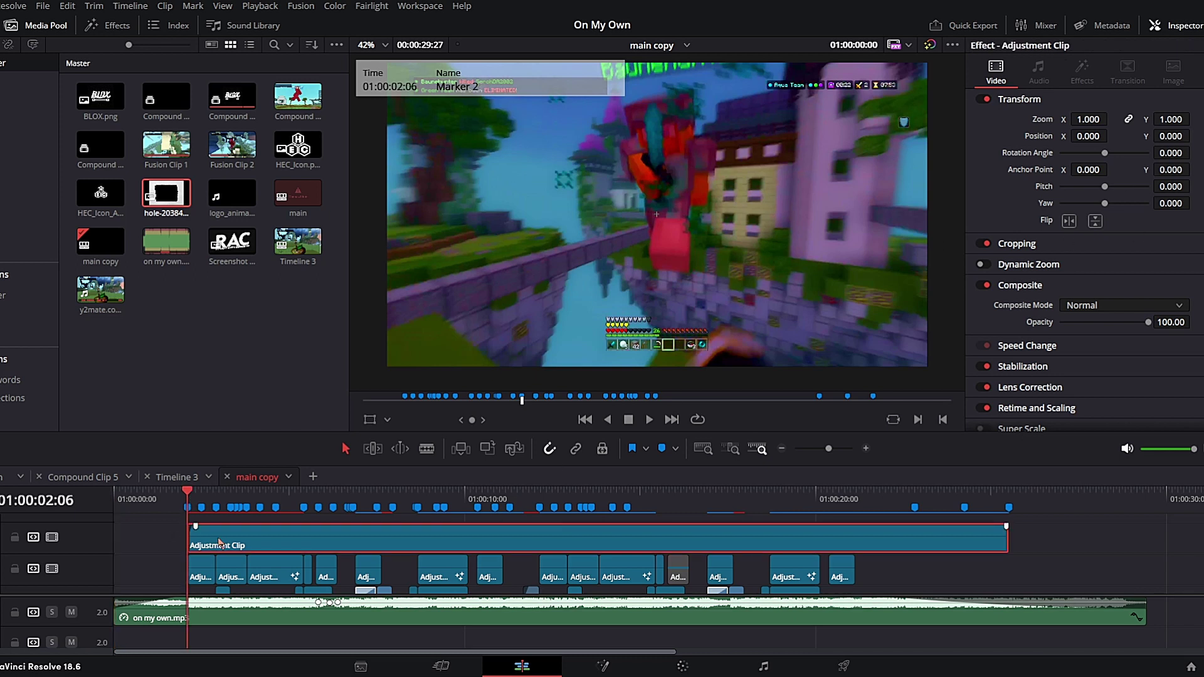
Deselect the adjustment clip, play briefly from Marker 2, bring the lower tracks into view and move to 01:00:12:08.
click(1182, 526)
key(space)
scroll(938, 561, down, 2)
scroll(938, 560, right, 1)
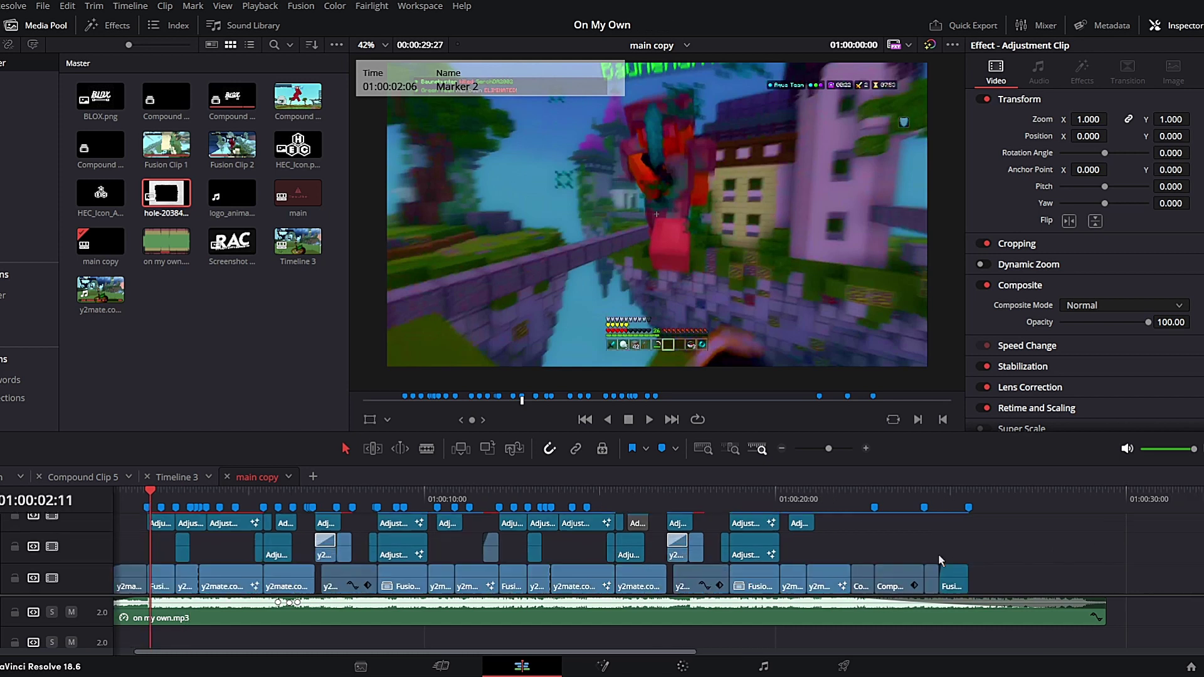
click(499, 500)
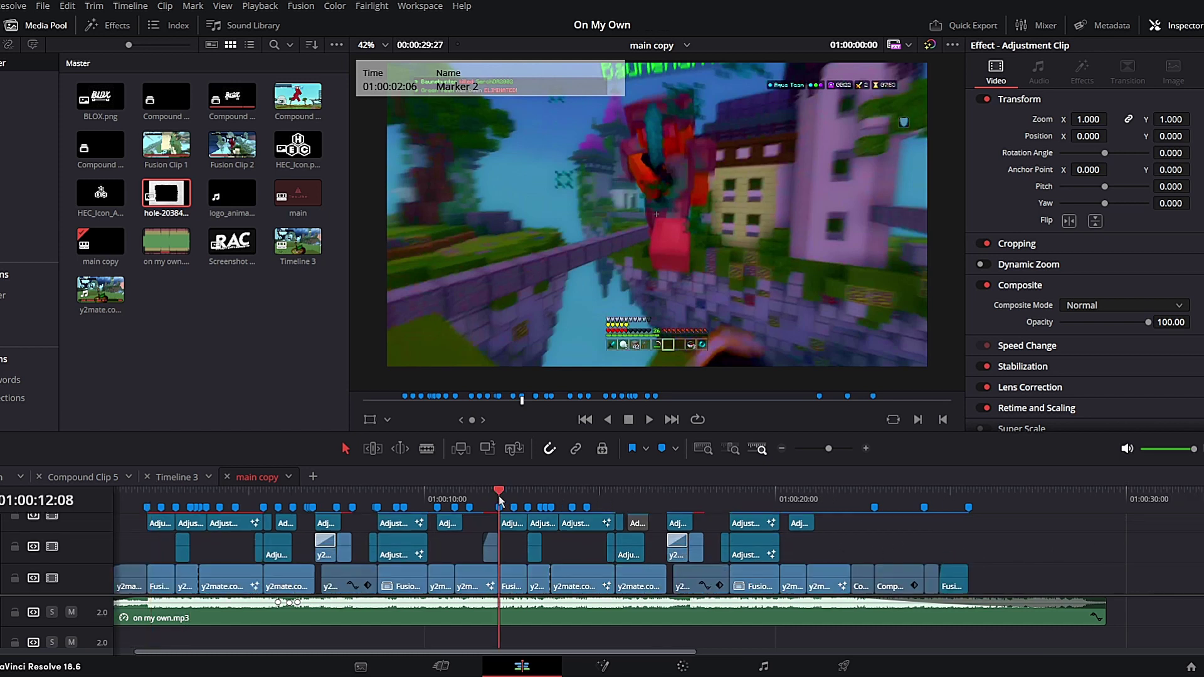